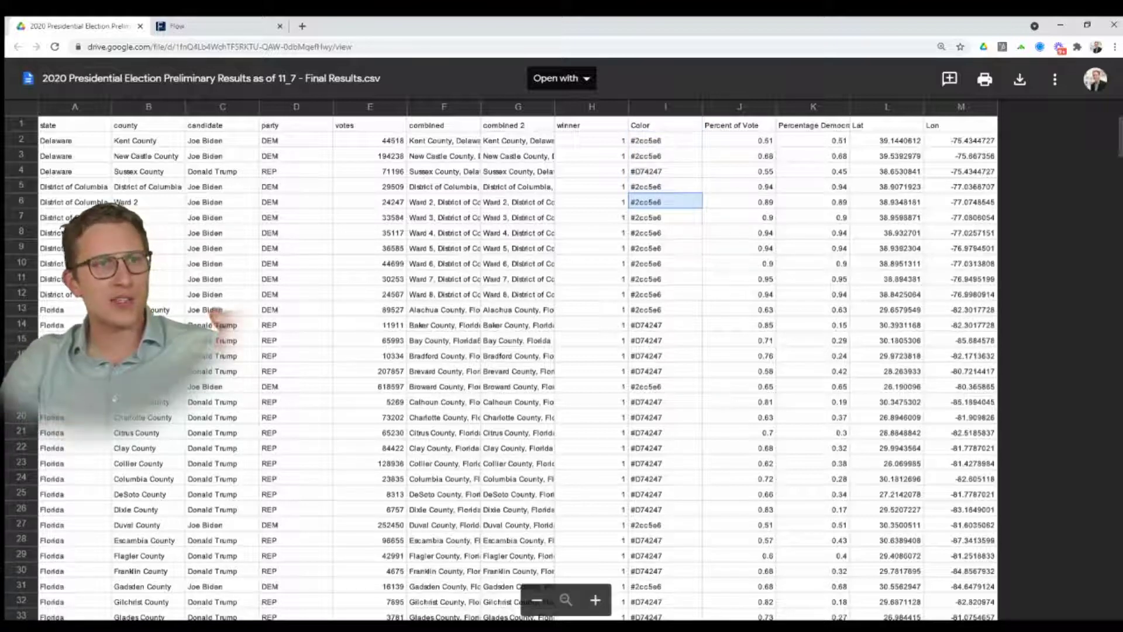
Examine the county rows and the Lat and Lon columns in the 2020 Presidential Election Preliminary Results CSV
{"action": "left_click_drag", "start_coordinate": [907, 144], "coordinate": [931, 147]}
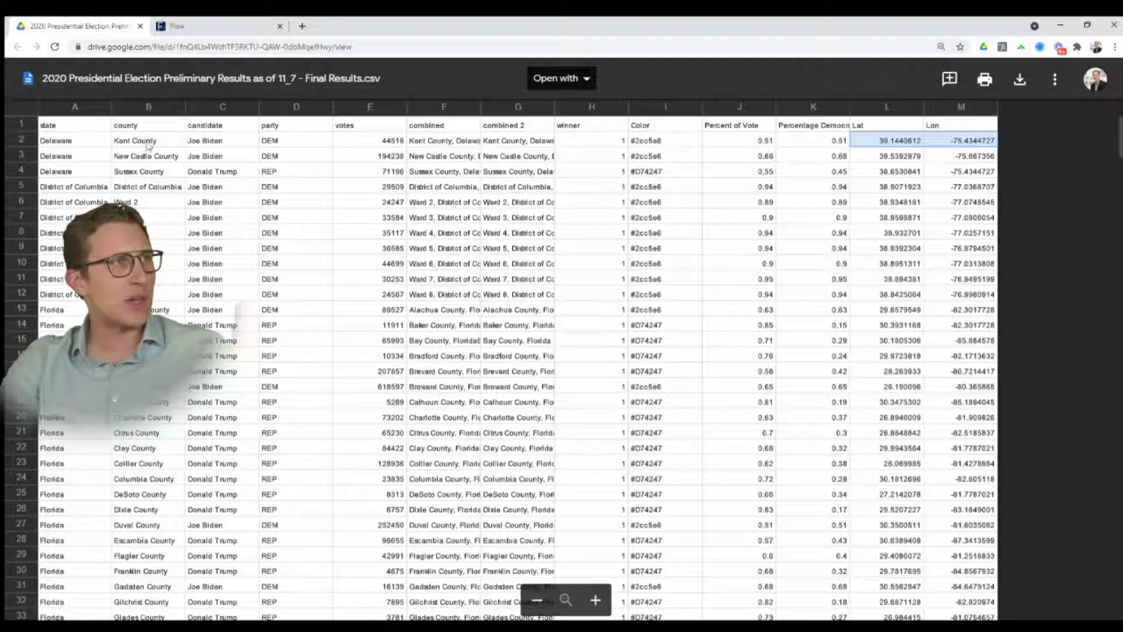
{"action": "left_click", "coordinate": [919, 186]}
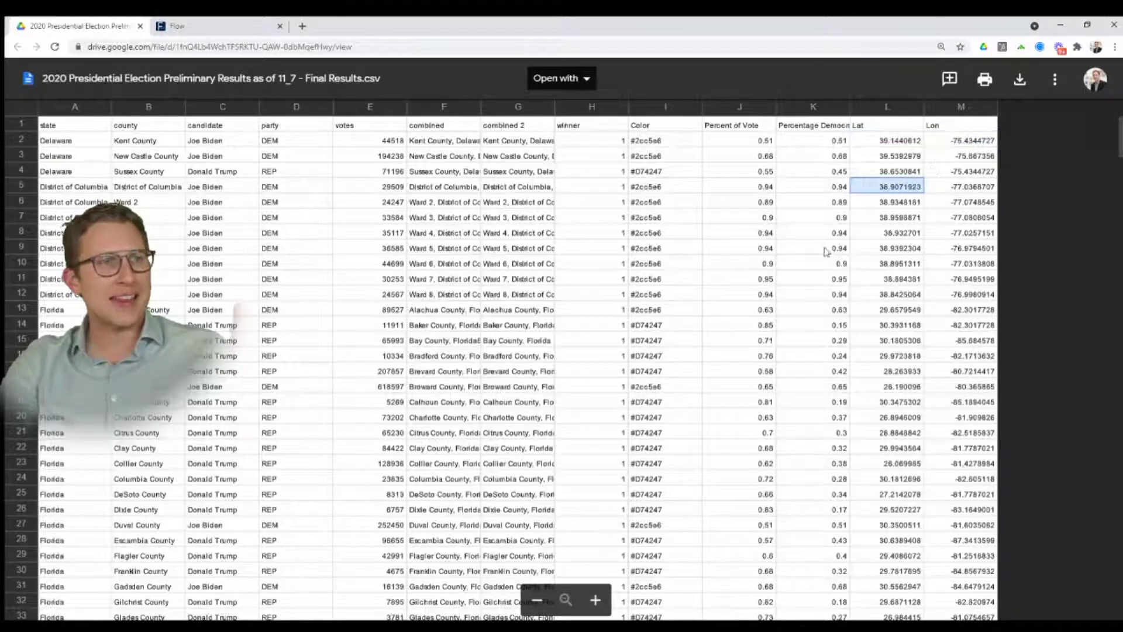
{"action": "scroll", "coordinate": [633, 294], "scroll_direction": "down", "scroll_amount": 2}
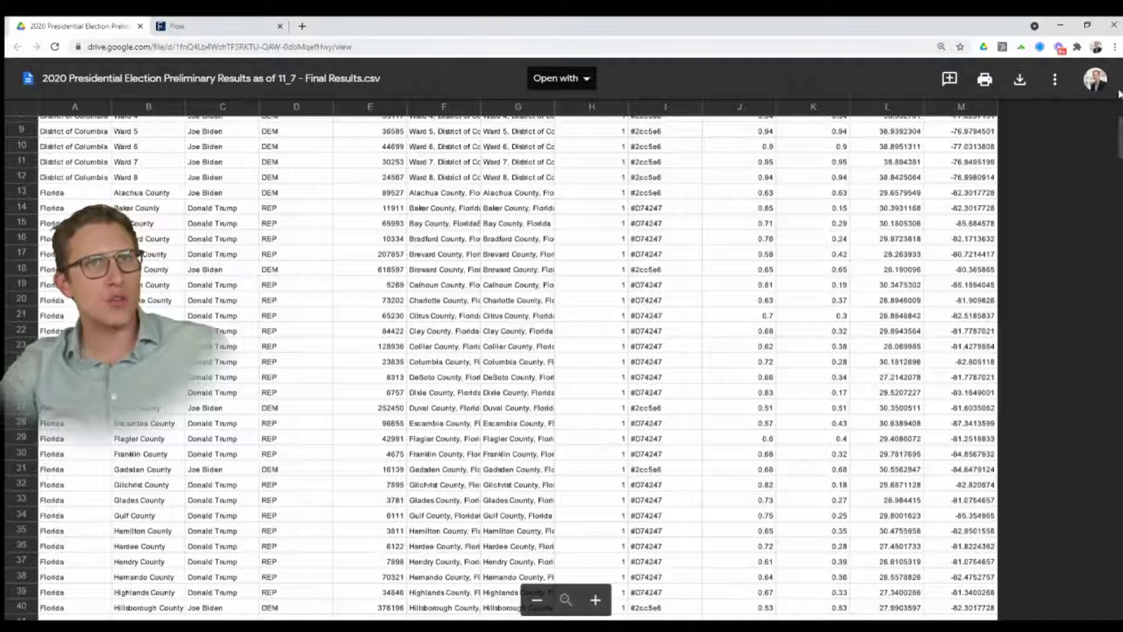
{"action": "left_click", "coordinate": [299, 47]}
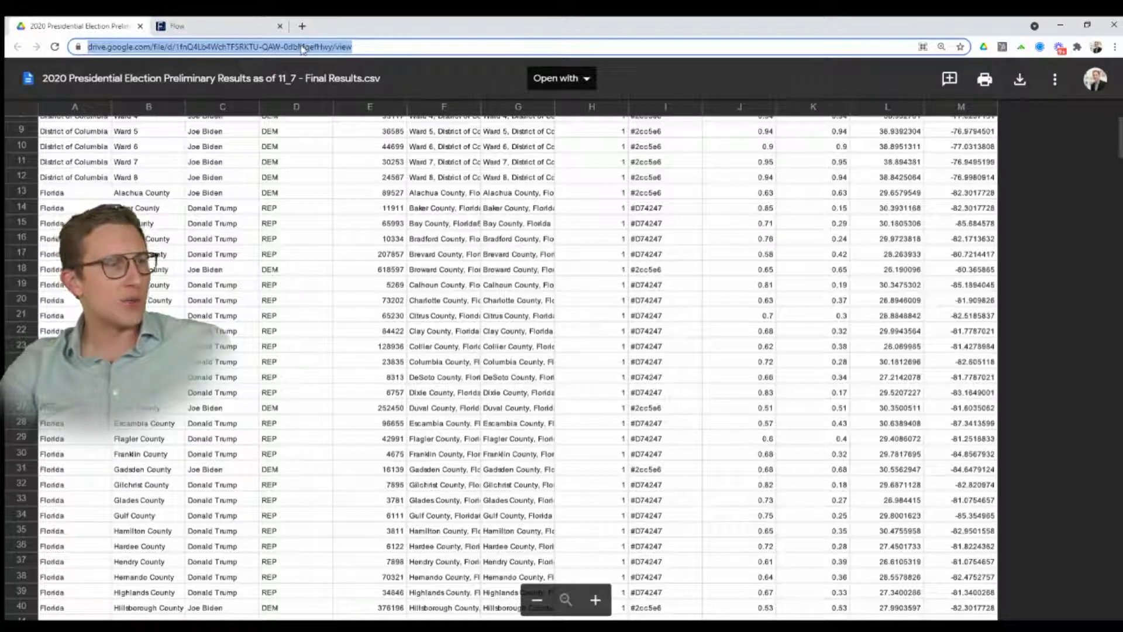
Switch to the Flow editor in full screen and load the 2020 Presidential Election Preliminary Results file as Swarm 1's data source
{"action": "left_click", "coordinate": [217, 26]}
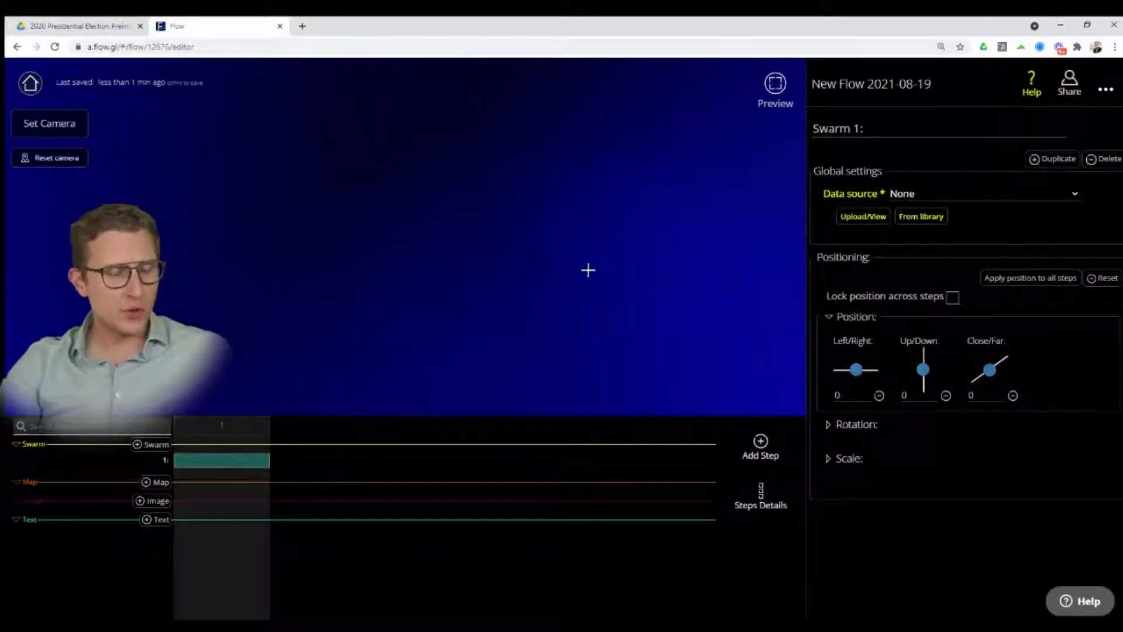
{"action": "key", "text": "F11"}
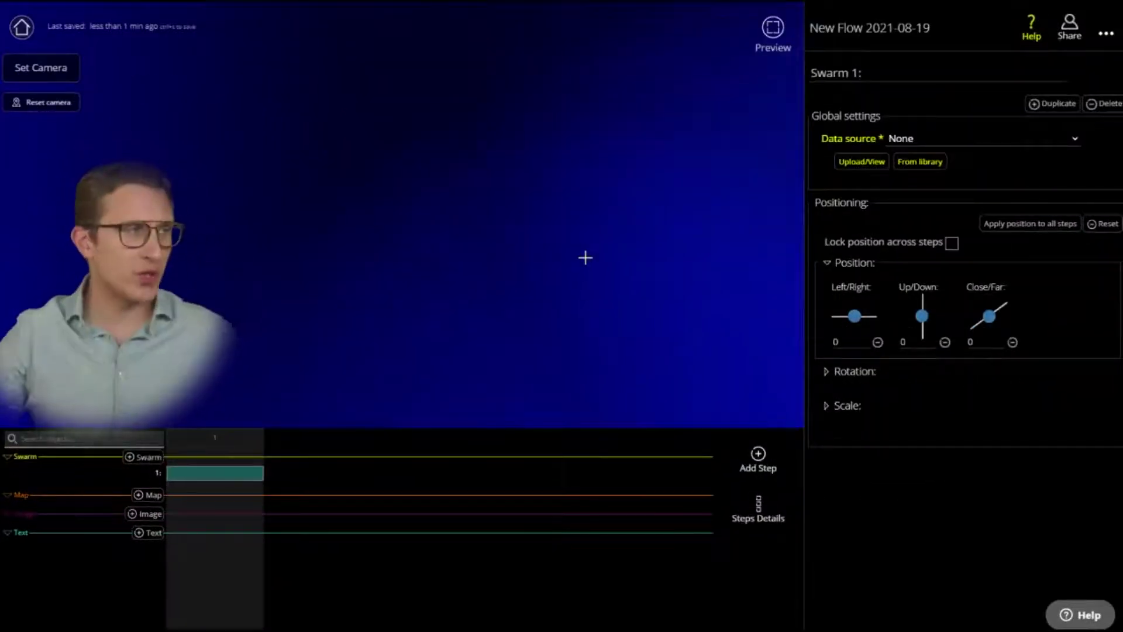
{"action": "left_click", "coordinate": [922, 165]}
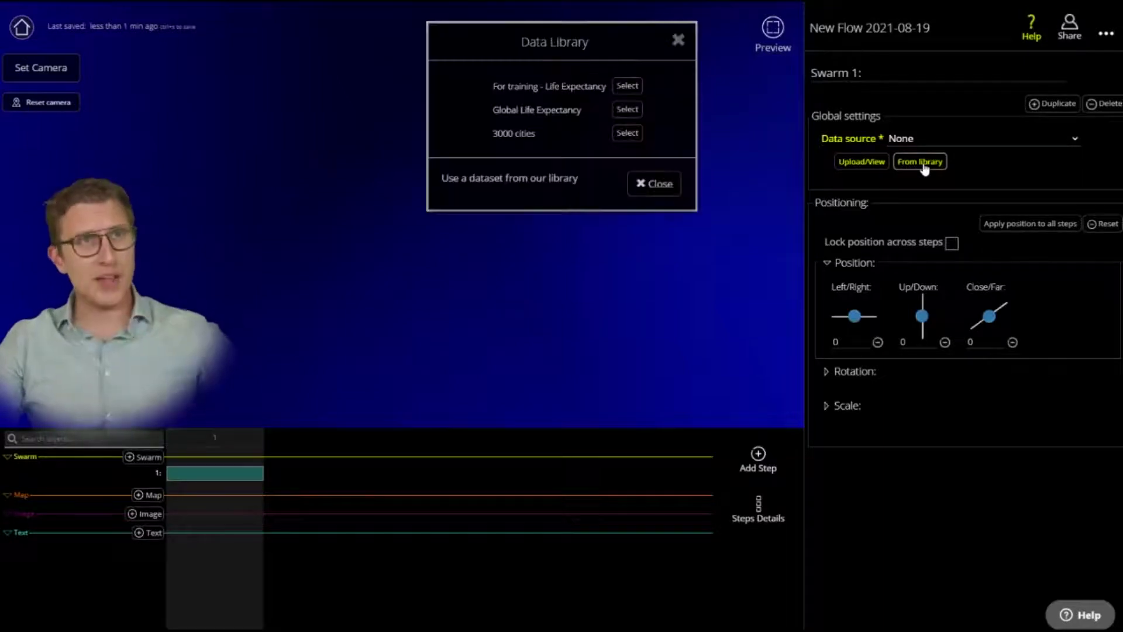
{"action": "left_click", "coordinate": [678, 40]}
{"action": "left_click", "coordinate": [851, 166]}
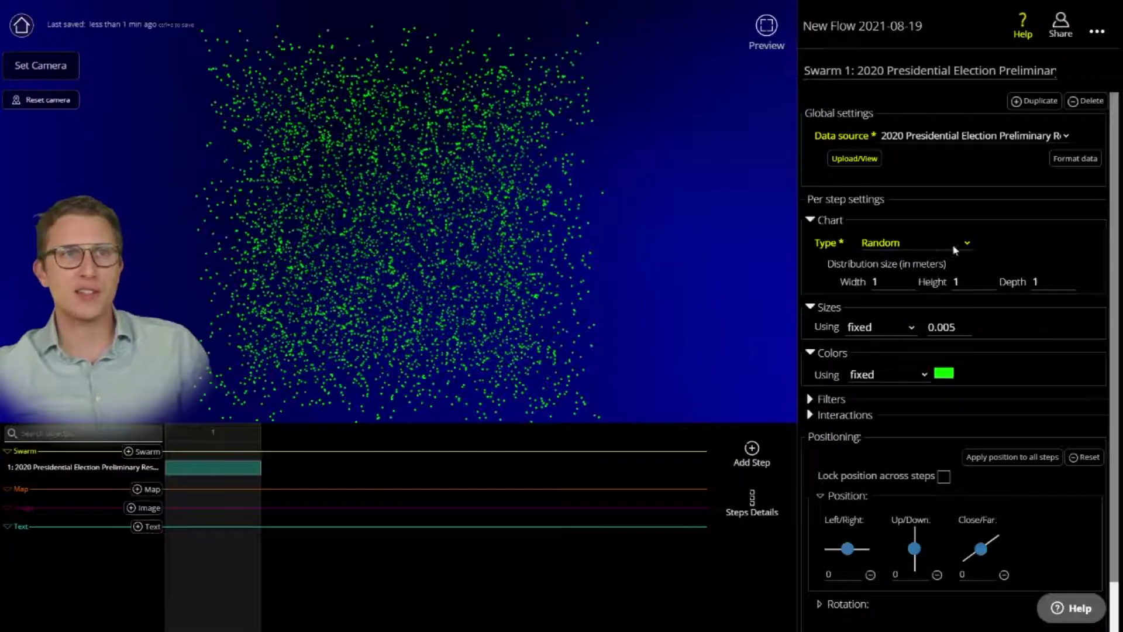
Add a second step to the flow, keeping the election swarm's random chart
{"action": "left_click_drag", "start_coordinate": [724, 262], "coordinate": [951, 292]}
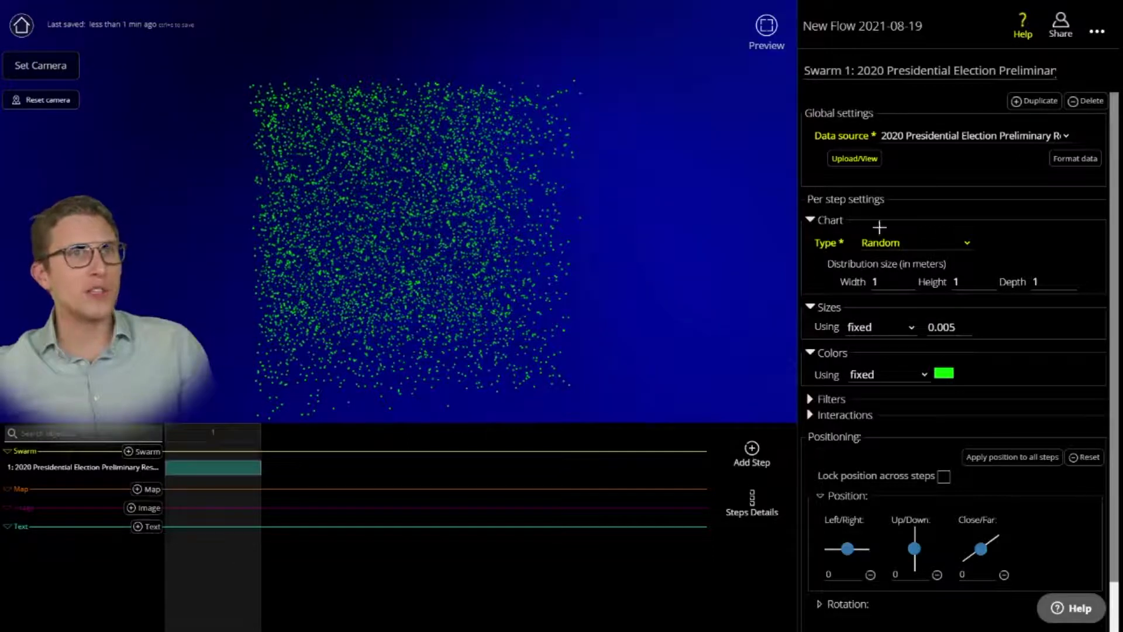
{"action": "left_click", "coordinate": [752, 450]}
{"action": "left_click", "coordinate": [631, 326]}
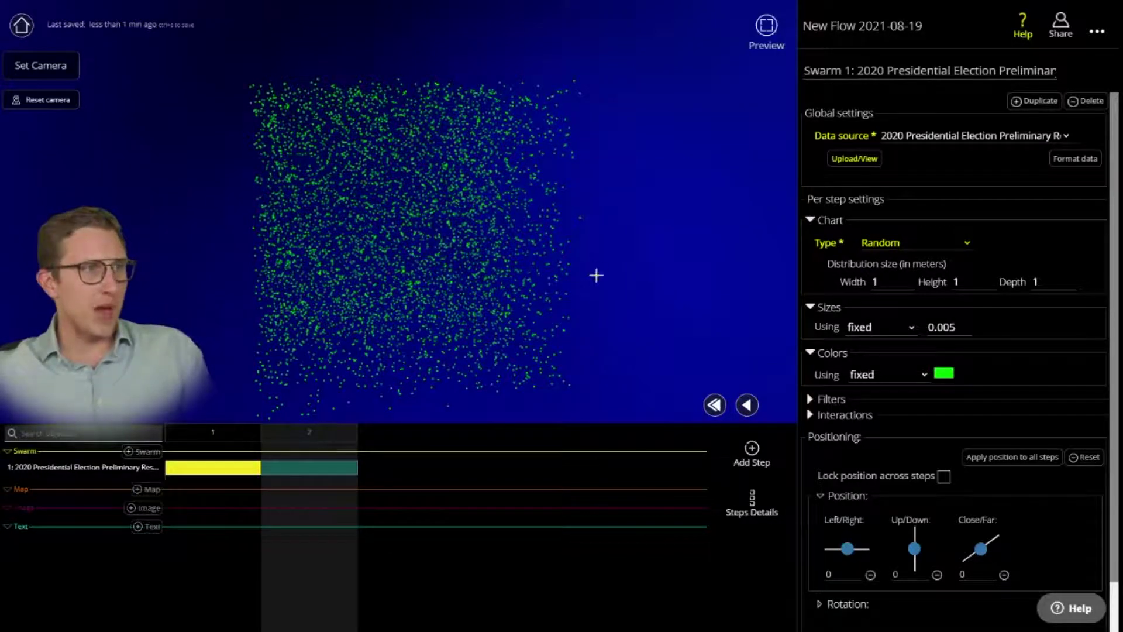
Add a world map with sphere projection to step 2 and set its radius to 0.5
{"action": "left_click_drag", "start_coordinate": [472, 253], "coordinate": [569, 291]}
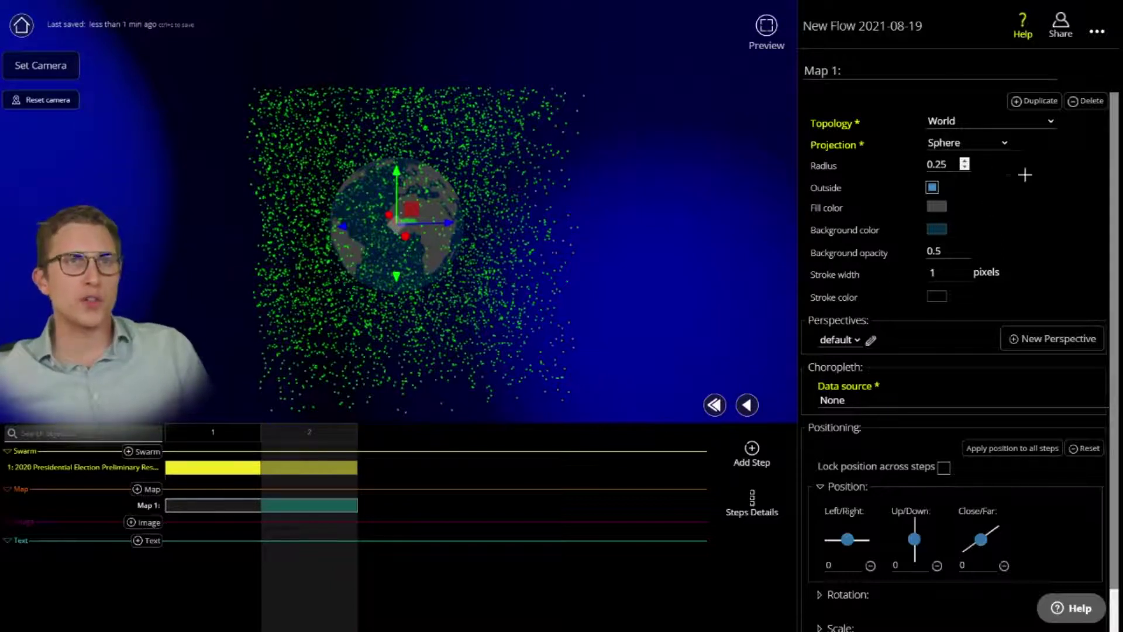
{"action": "double_click", "coordinate": [943, 164]}
{"action": "type", "text": "5"}
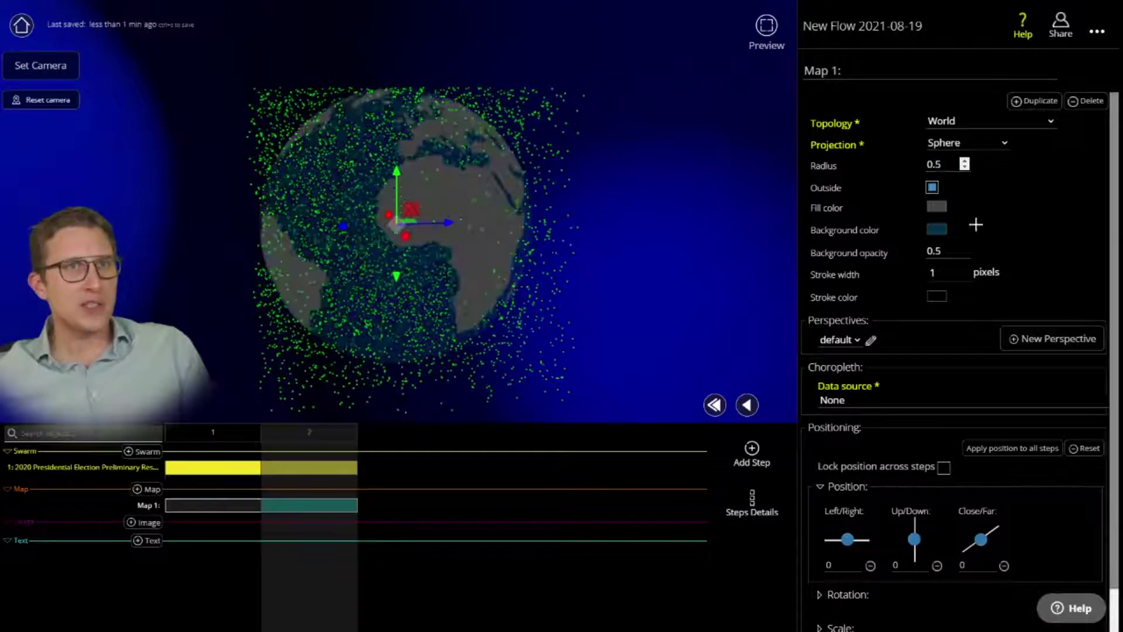
{"action": "left_click_drag", "start_coordinate": [504, 299], "coordinate": [621, 295]}
{"action": "left_click_drag", "start_coordinate": [341, 331], "coordinate": [441, 221]}
{"action": "left_click_drag", "start_coordinate": [587, 236], "coordinate": [612, 291]}
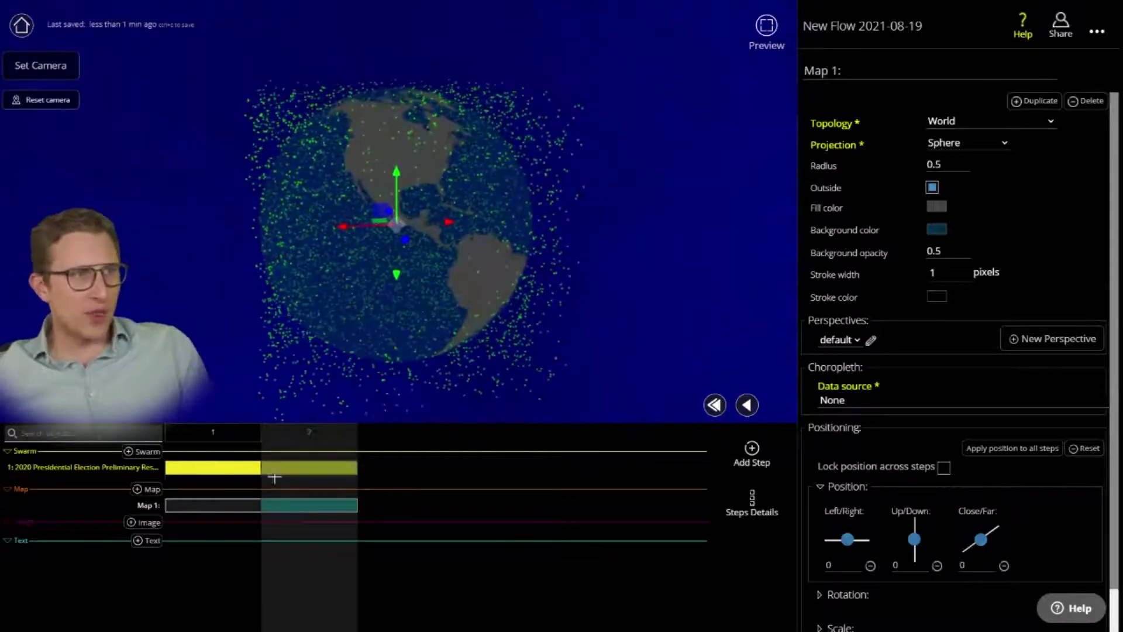
Chart the election swarm in step 2 as Map from coordinates on Map 1, using the Lat and Lon columns
{"action": "left_click", "coordinate": [301, 471]}
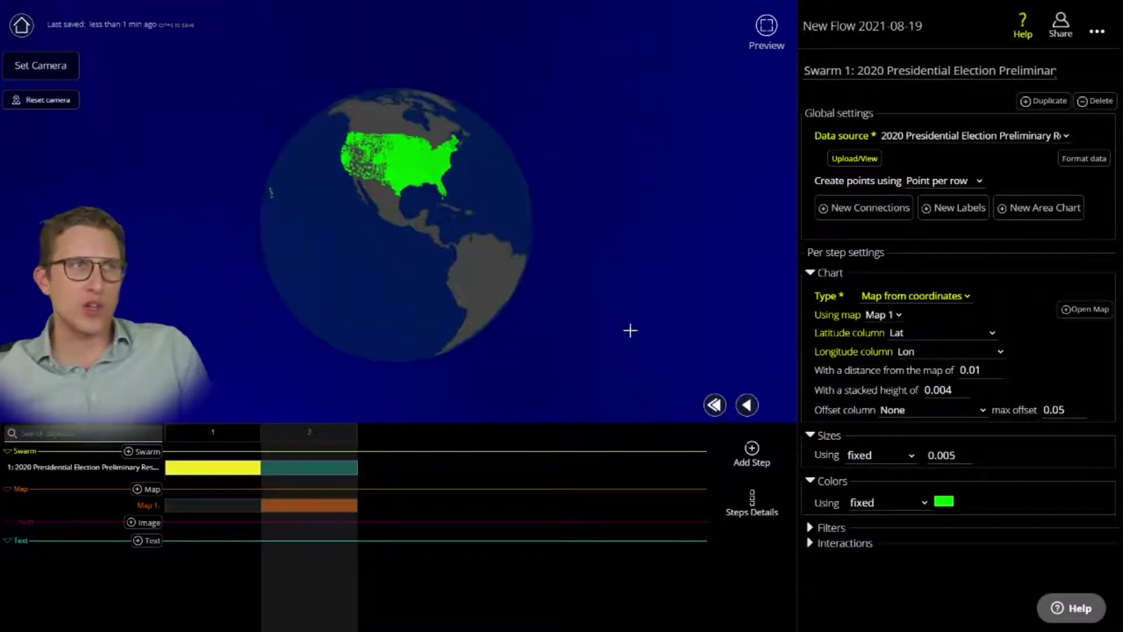
{"action": "scroll", "coordinate": [432, 302], "scroll_direction": "up", "scroll_amount": 4}
{"action": "left_click_drag", "start_coordinate": [413, 286], "coordinate": [257, 296]}
{"action": "scroll", "coordinate": [325, 288], "scroll_direction": "up", "scroll_amount": 3}
{"action": "right_click_drag", "start_coordinate": [326, 288], "coordinate": [484, 301]}
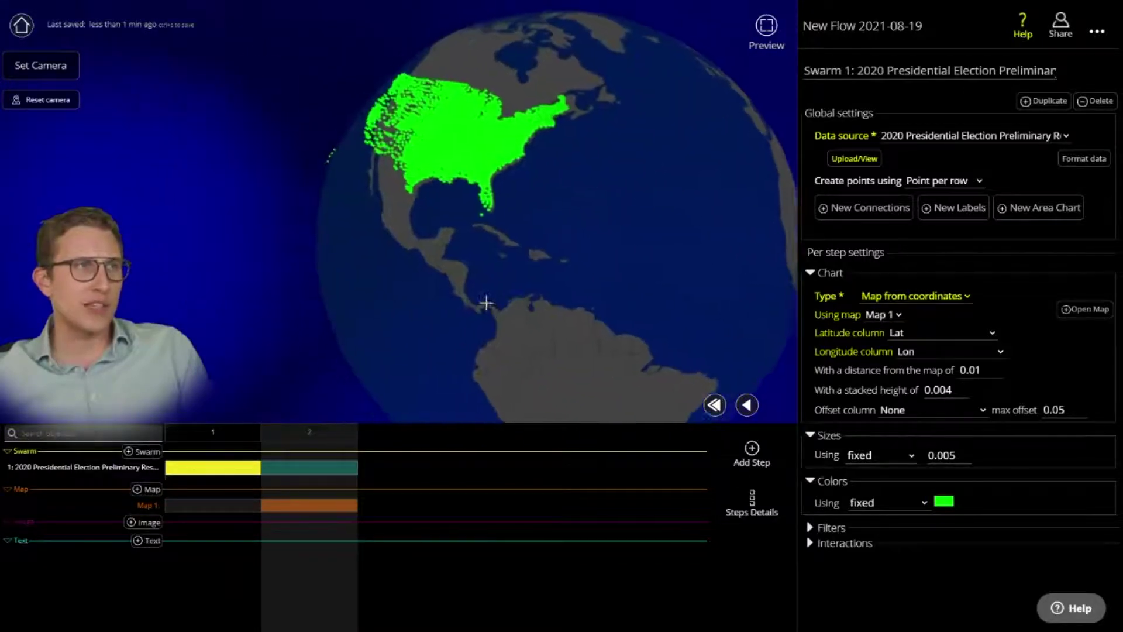
Set the swarm's distance from the map and its stacked height to 0
{"action": "scroll", "coordinate": [493, 305], "scroll_direction": "up", "scroll_amount": 3}
{"action": "left_click_drag", "start_coordinate": [493, 304], "coordinate": [454, 275]}
{"action": "right_click_drag", "start_coordinate": [454, 276], "coordinate": [534, 316]}
{"action": "left_click_drag", "start_coordinate": [534, 316], "coordinate": [486, 302]}
{"action": "right_click_drag", "start_coordinate": [486, 302], "coordinate": [573, 338]}
{"action": "left_click_drag", "start_coordinate": [503, 304], "coordinate": [612, 324]}
{"action": "right_click_drag", "start_coordinate": [612, 324], "coordinate": [567, 308]}
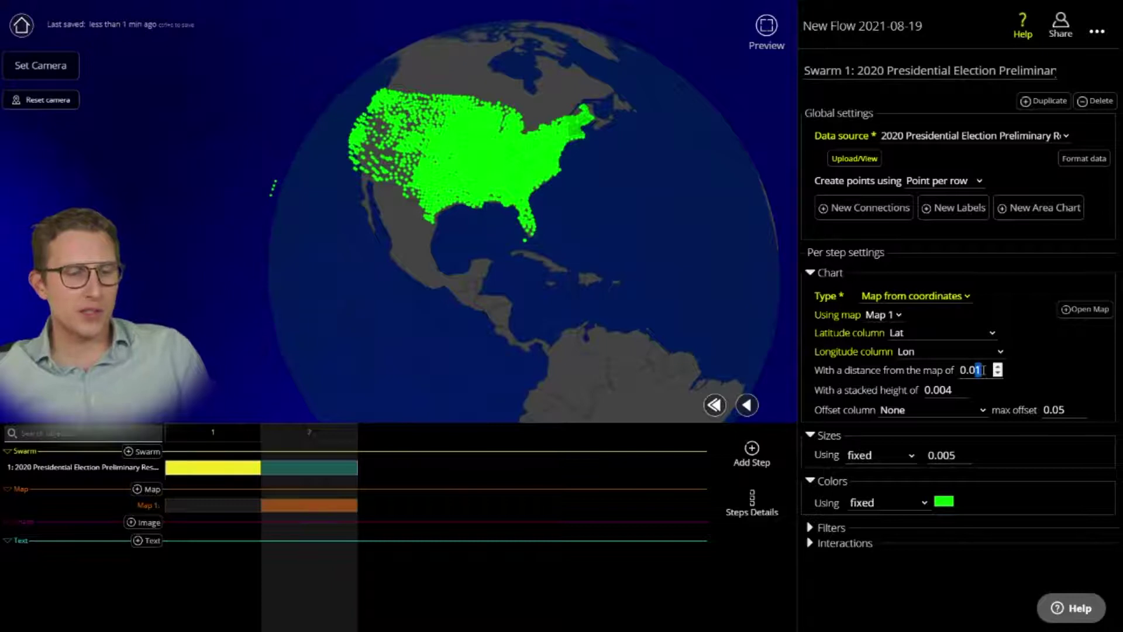
{"action": "type", "text": "0"}
{"action": "left_click_drag", "start_coordinate": [943, 387], "coordinate": [953, 388]}
{"action": "type", "text": "0"}
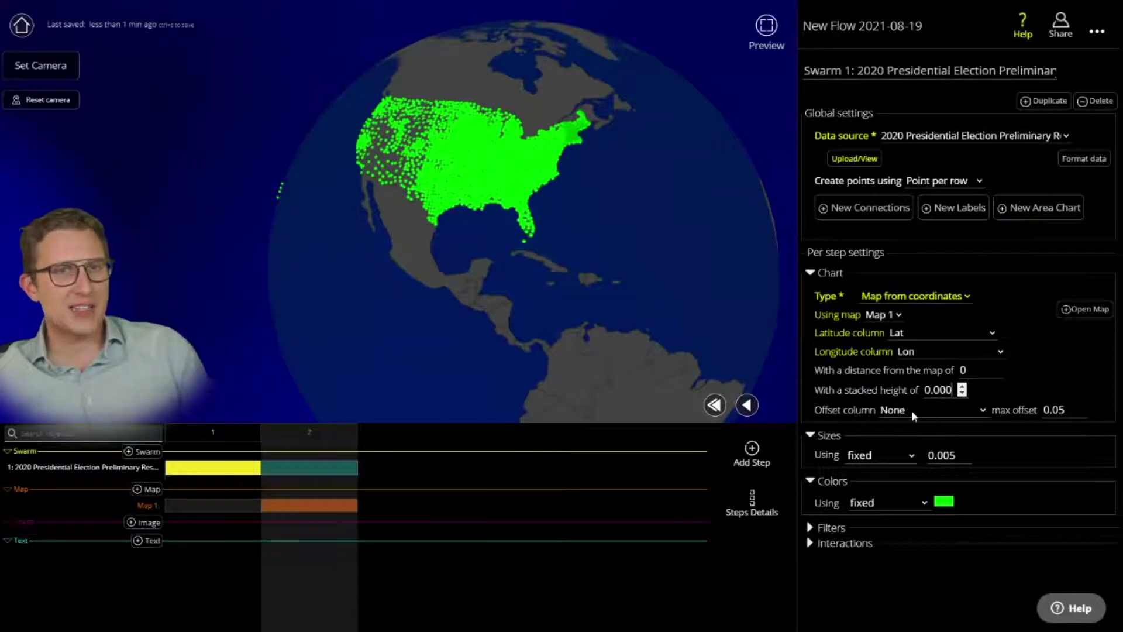
{"action": "scroll", "coordinate": [610, 271], "scroll_direction": "up", "scroll_amount": 5}
{"action": "left_click_drag", "start_coordinate": [553, 339], "coordinate": [655, 316]}
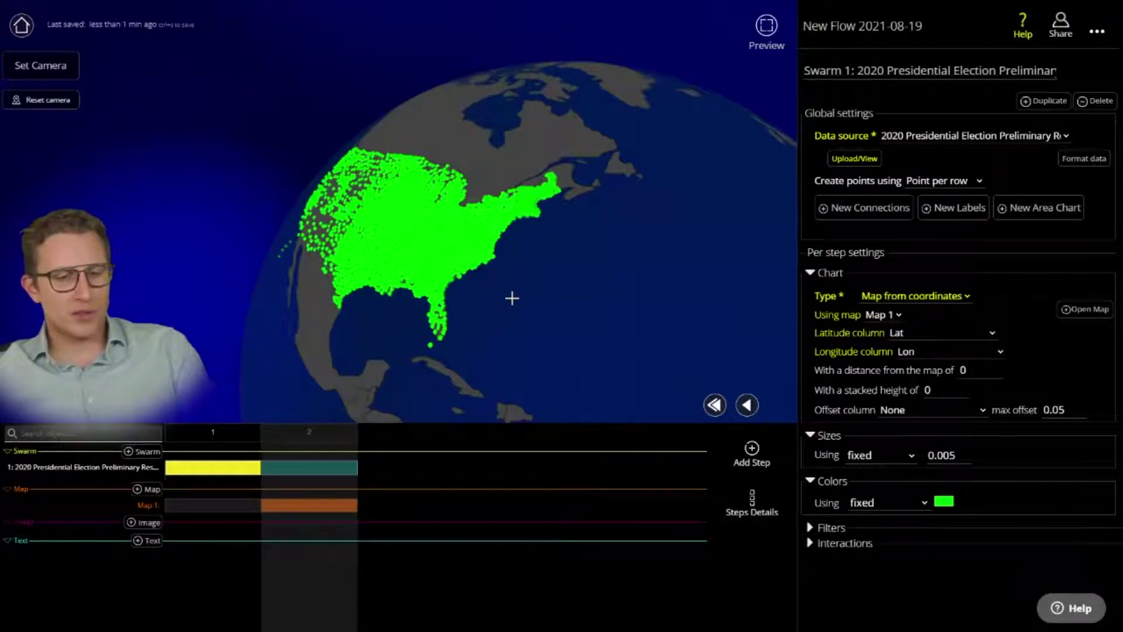
Leave full screen and open a.flow.gl in a new browser tab
{"action": "key", "text": "F11"}
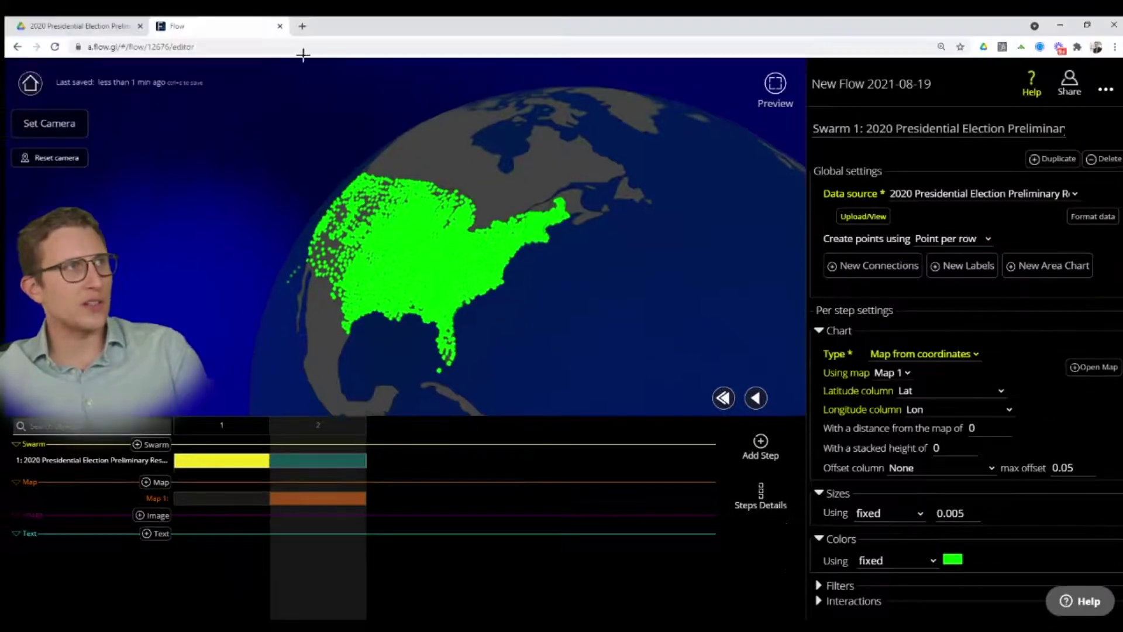
{"action": "key", "text": "ctrl+t"}
{"action": "type", "text": "a.flow.gl"}
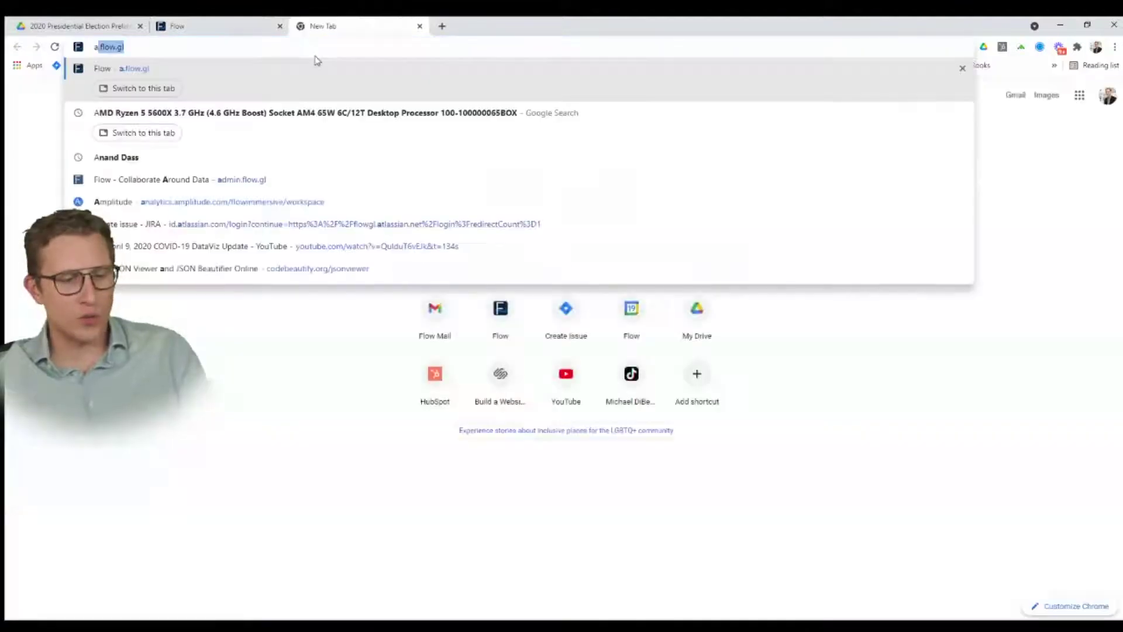
{"action": "key", "text": "Return"}
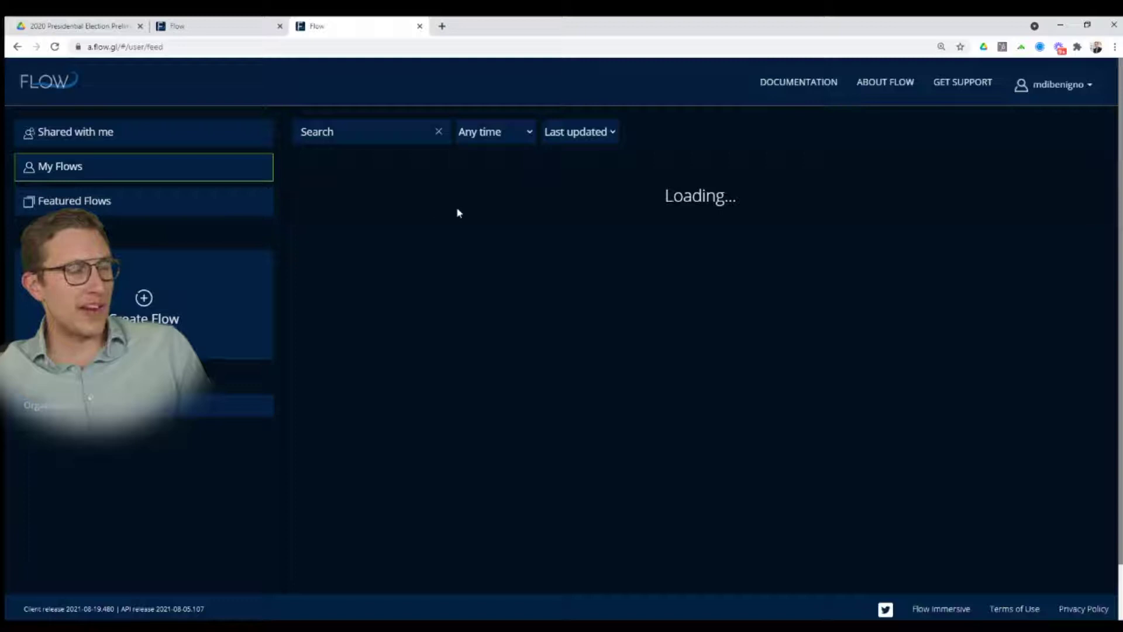
Find the 2020 Preliminary Presidential Election Results flow among the featured flows and create a multiuser meeting room for it
{"action": "left_click", "coordinate": [237, 215]}
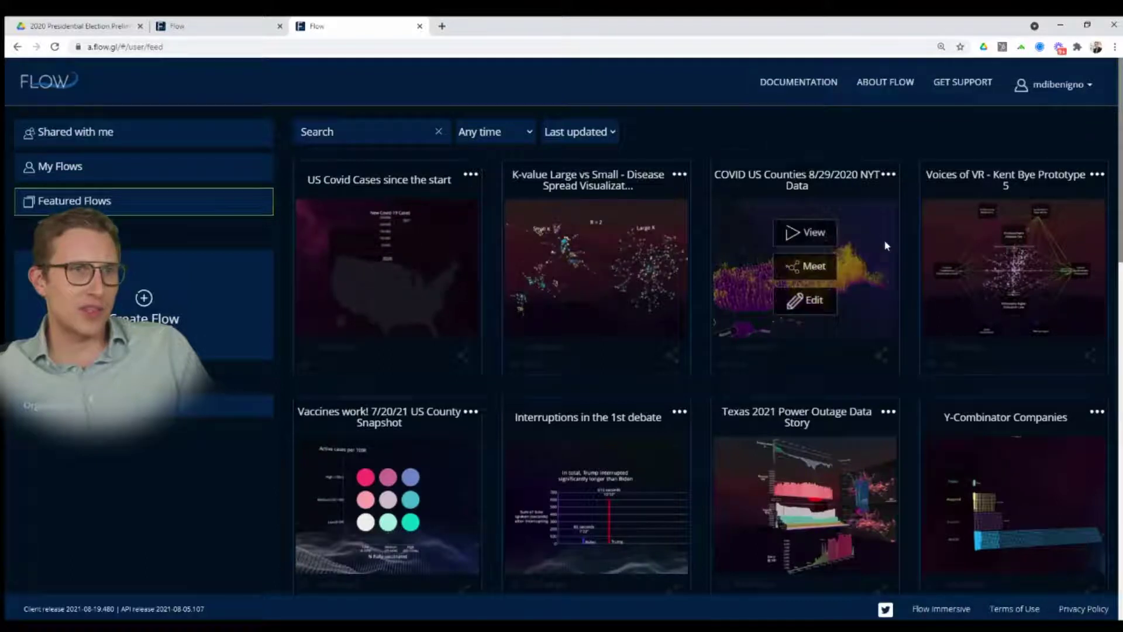
{"action": "scroll", "coordinate": [761, 275], "scroll_direction": "down", "scroll_amount": 5}
{"action": "scroll", "coordinate": [761, 292], "scroll_direction": "down", "scroll_amount": 1}
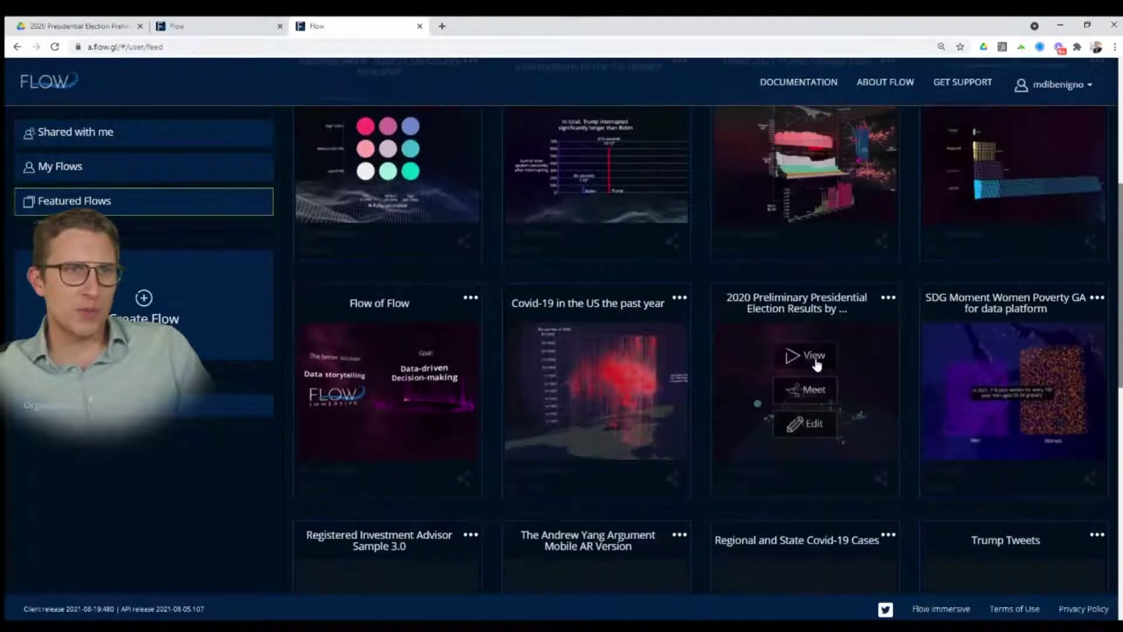
{"action": "left_click", "coordinate": [804, 390]}
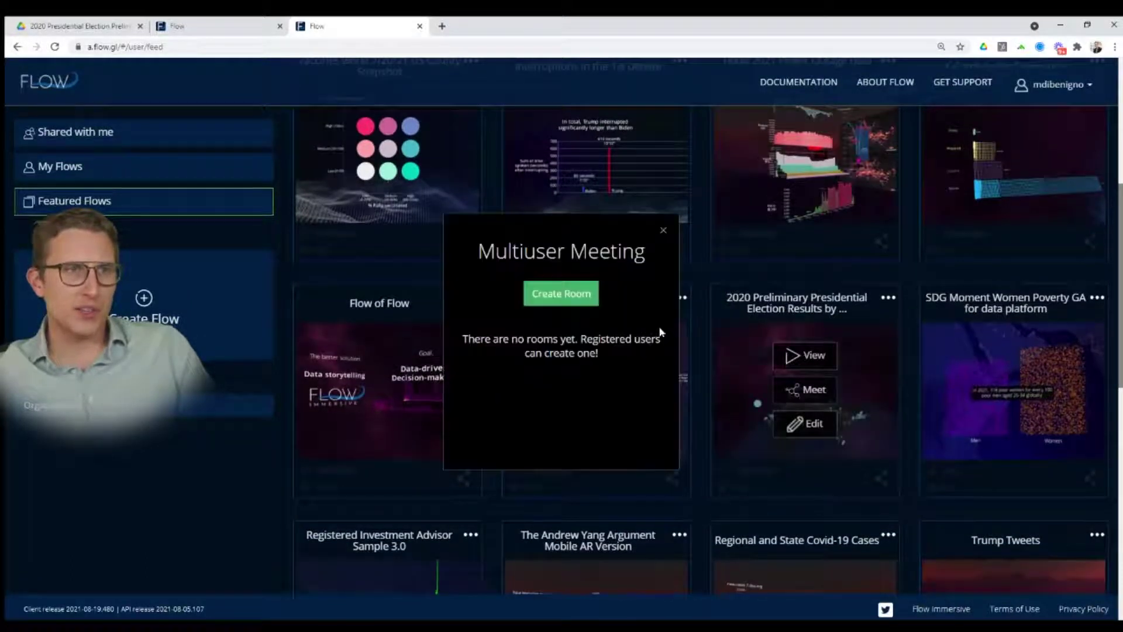
{"action": "left_click", "coordinate": [561, 293]}
{"action": "left_click", "coordinate": [641, 433]}
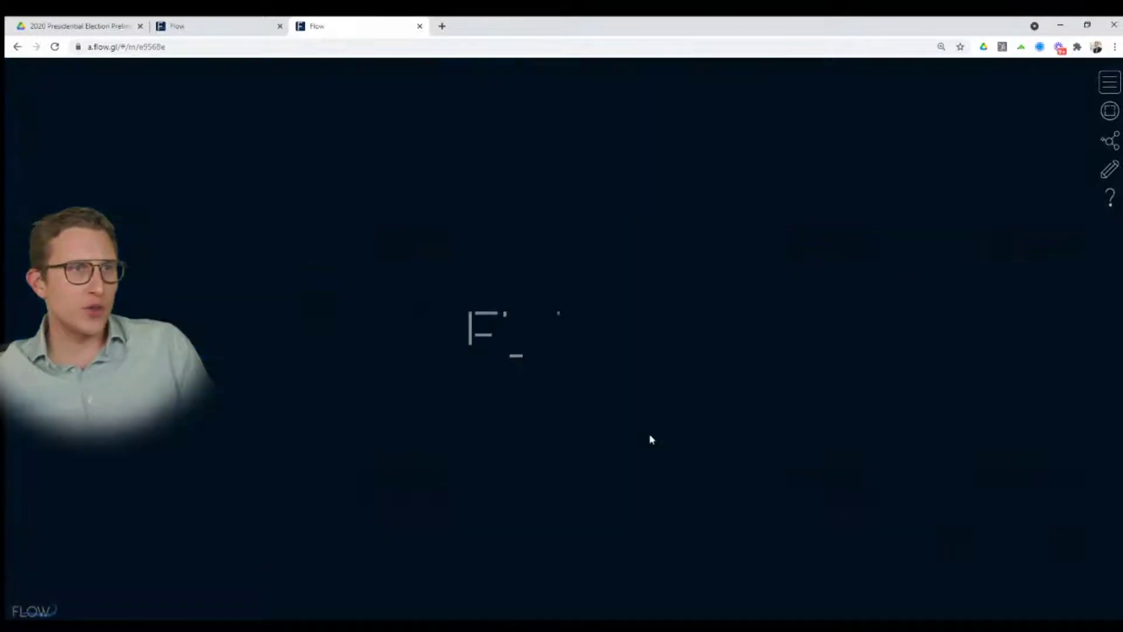
Display the live meeting's invitation link and QR code for participants, and close the invitation
{"action": "left_click", "coordinate": [185, 47]}
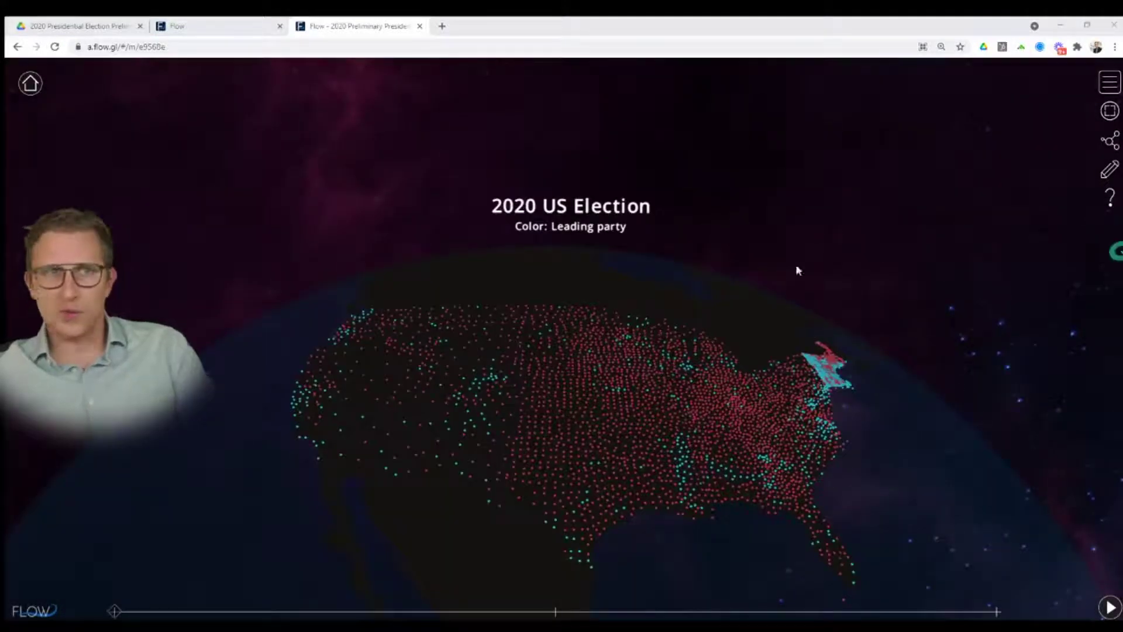
{"action": "mouse_move", "coordinate": [545, 339]}
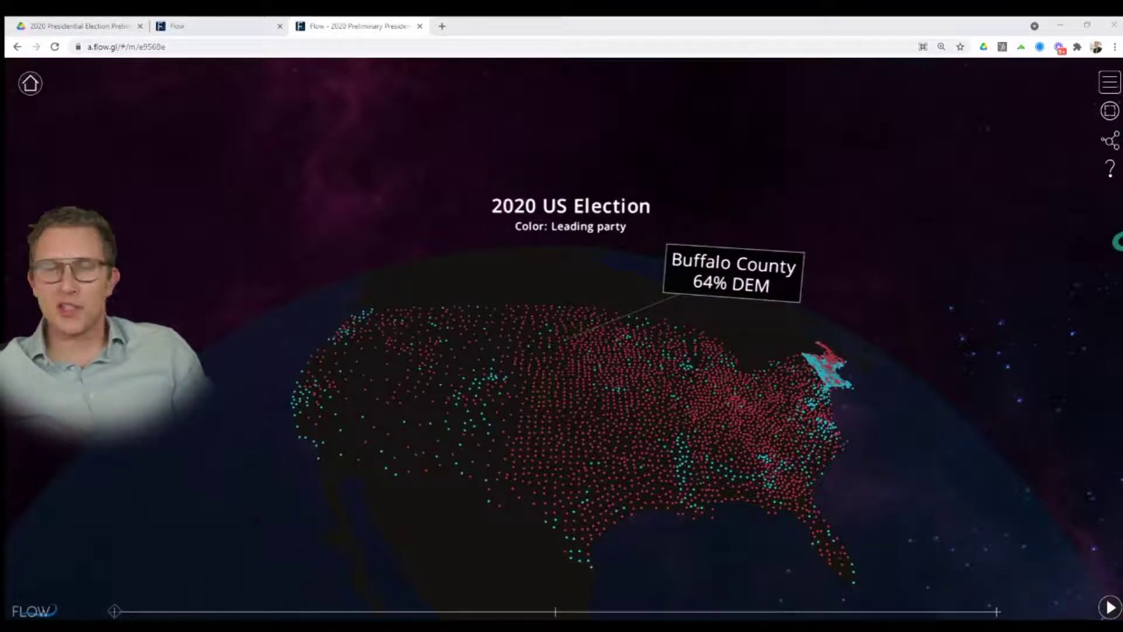
{"action": "left_click", "coordinate": [1110, 141]}
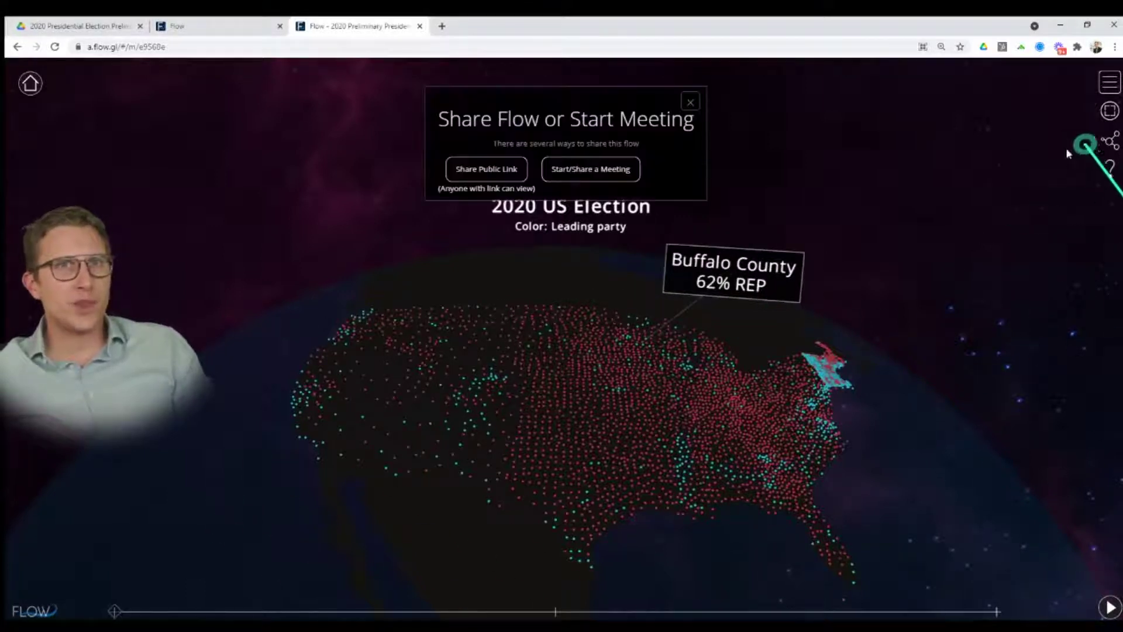
{"action": "left_click", "coordinate": [592, 170]}
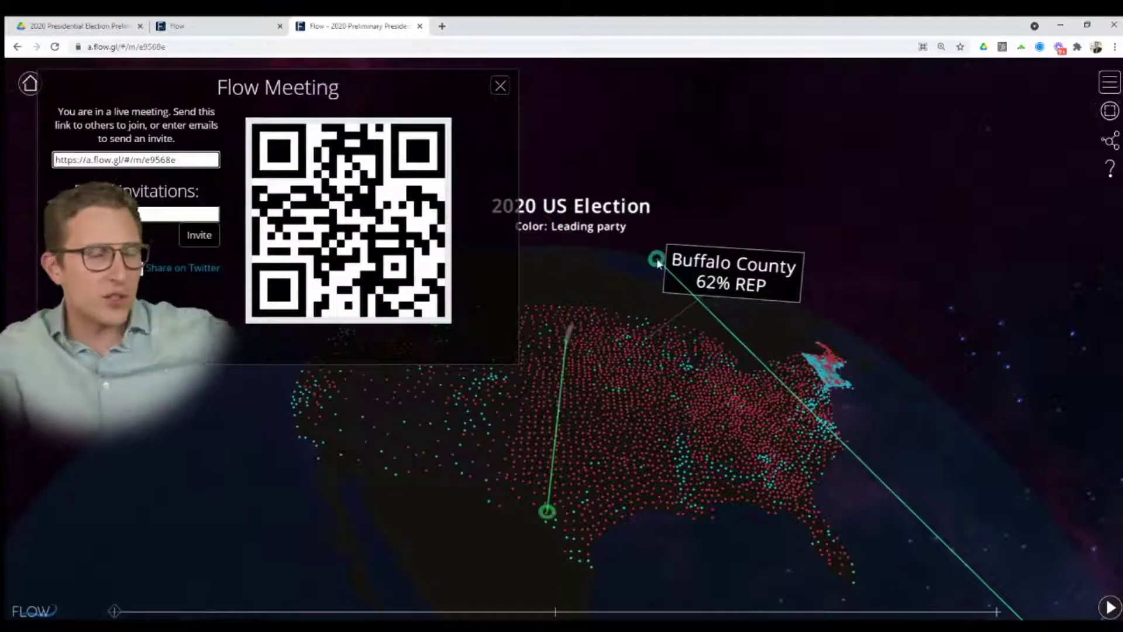
{"action": "left_click", "coordinate": [743, 384]}
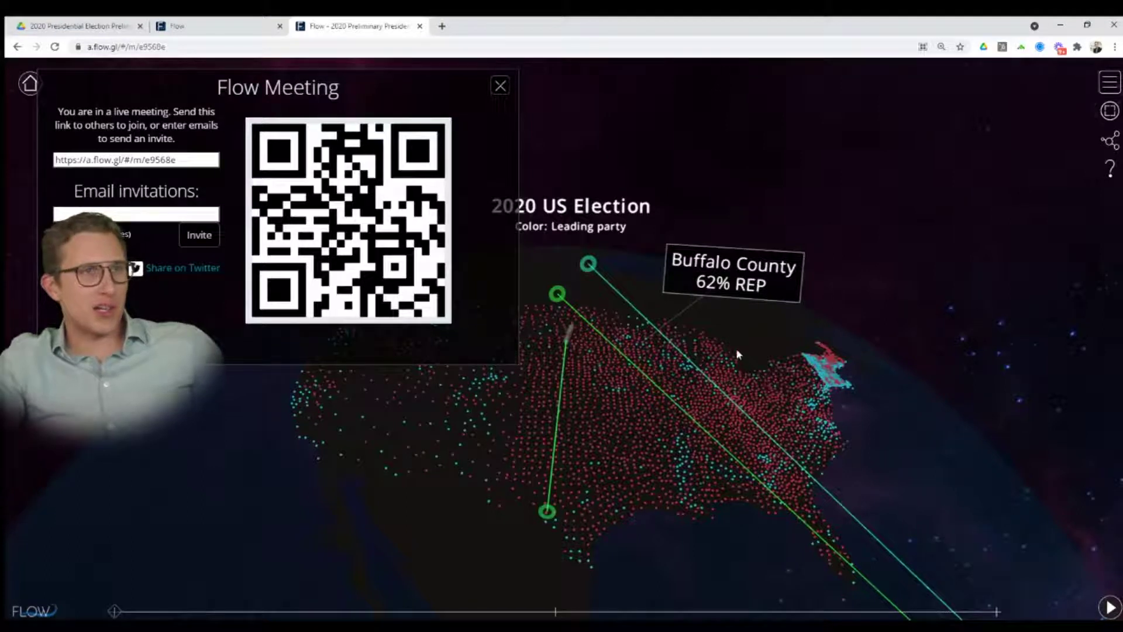
{"action": "left_click", "coordinate": [500, 86]}
Reload the meeting and examine the county dots on the globe along with the participants' avatars and pointers
{"action": "key", "text": "F5"}
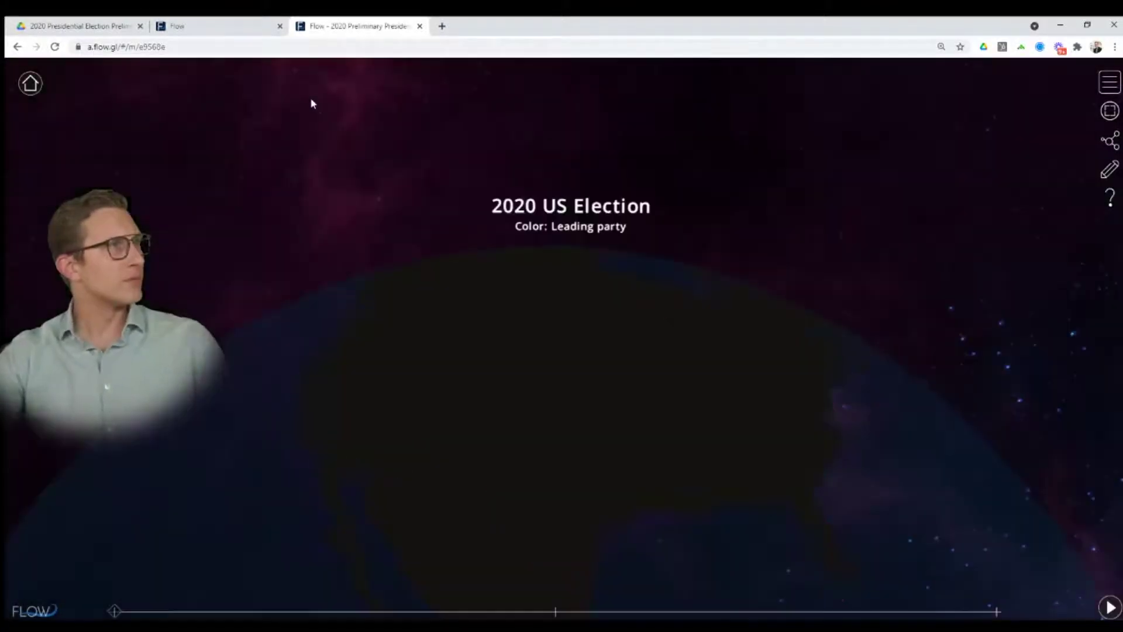
{"action": "left_click_drag", "start_coordinate": [469, 165], "coordinate": [762, 178]}
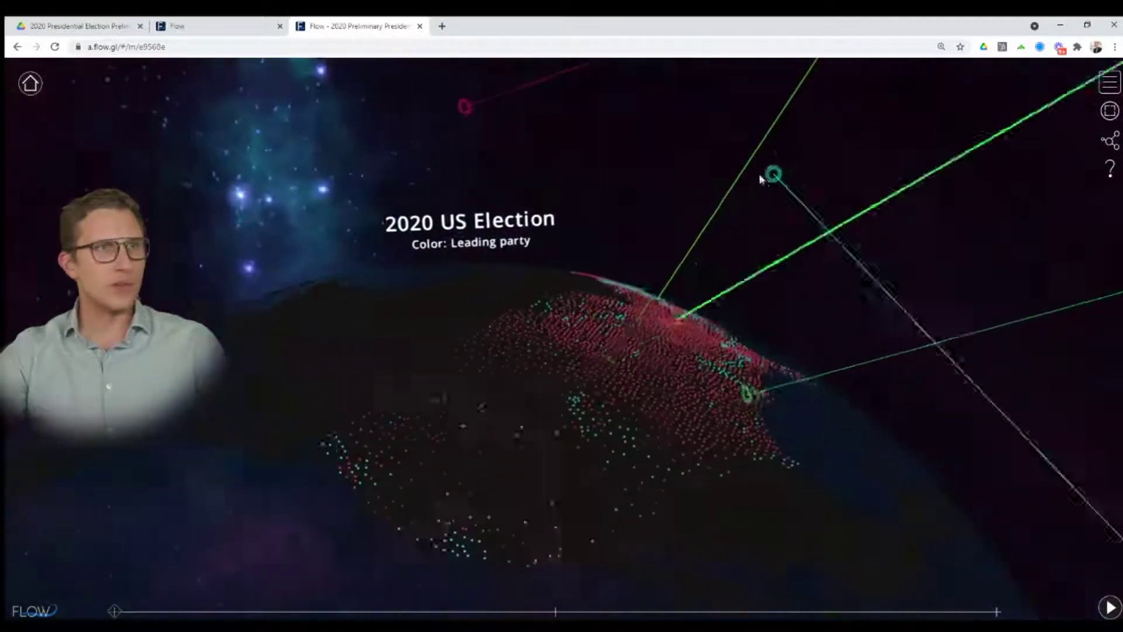
{"action": "scroll", "coordinate": [721, 190], "scroll_direction": "down", "scroll_amount": 3}
{"action": "right_click_drag", "start_coordinate": [721, 191], "coordinate": [858, 224]}
{"action": "left_click_drag", "start_coordinate": [856, 220], "coordinate": [657, 386]}
{"action": "left_click_drag", "start_coordinate": [586, 316], "coordinate": [628, 287]}
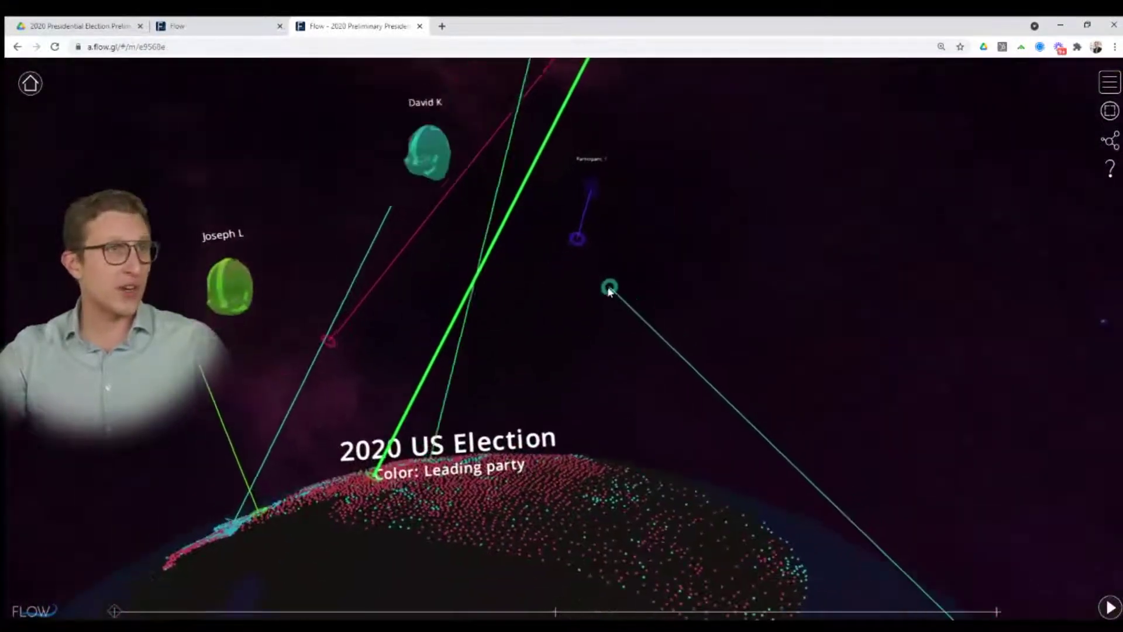
{"action": "mouse_move", "coordinate": [572, 287]}
{"action": "left_mouse_down"}
{"action": "mouse_move", "coordinate": [216, 265]}
{"action": "mouse_move", "coordinate": [617, 284]}
{"action": "mouse_move", "coordinate": [718, 179]}
{"action": "mouse_move", "coordinate": [605, 231]}
{"action": "mouse_move", "coordinate": [281, 234]}
{"action": "mouse_move", "coordinate": [682, 237]}
{"action": "mouse_move", "coordinate": [714, 249]}
{"action": "mouse_move", "coordinate": [572, 377]}
{"action": "mouse_move", "coordinate": [409, 355]}
{"action": "mouse_move", "coordinate": [624, 313]}
{"action": "mouse_move", "coordinate": [412, 286]}
{"action": "mouse_move", "coordinate": [426, 296]}
{"action": "mouse_move", "coordinate": [271, 319]}
{"action": "mouse_move", "coordinate": [396, 291]}
{"action": "mouse_move", "coordinate": [179, 296]}
{"action": "mouse_move", "coordinate": [470, 282]}
{"action": "mouse_move", "coordinate": [269, 281]}
{"action": "mouse_move", "coordinate": [238, 301]}
{"action": "mouse_move", "coordinate": [464, 301]}
{"action": "mouse_move", "coordinate": [976, 275]}
{"action": "mouse_move", "coordinate": [517, 283]}
{"action": "mouse_move", "coordinate": [434, 296]}
{"action": "mouse_move", "coordinate": [553, 339]}
{"action": "mouse_move", "coordinate": [636, 230]}
{"action": "mouse_move", "coordinate": [595, 350]}
{"action": "mouse_move", "coordinate": [657, 430]}
{"action": "left_mouse_up"}
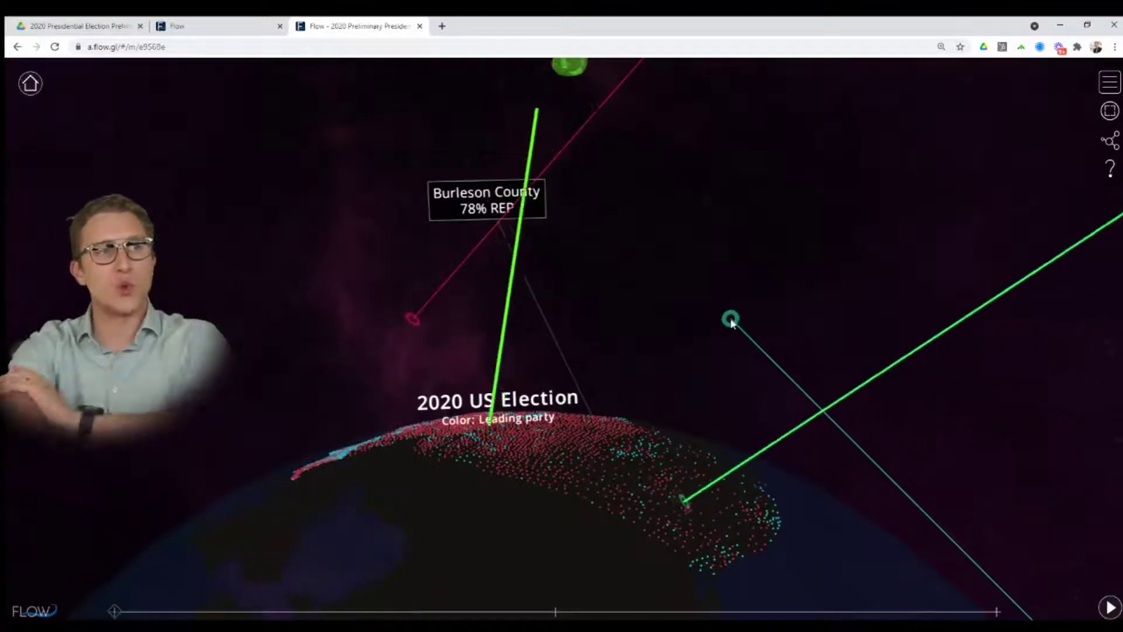
Advance the shared election story to its last step, with height and dot size representing votes cast
{"action": "left_click", "coordinate": [1110, 607]}
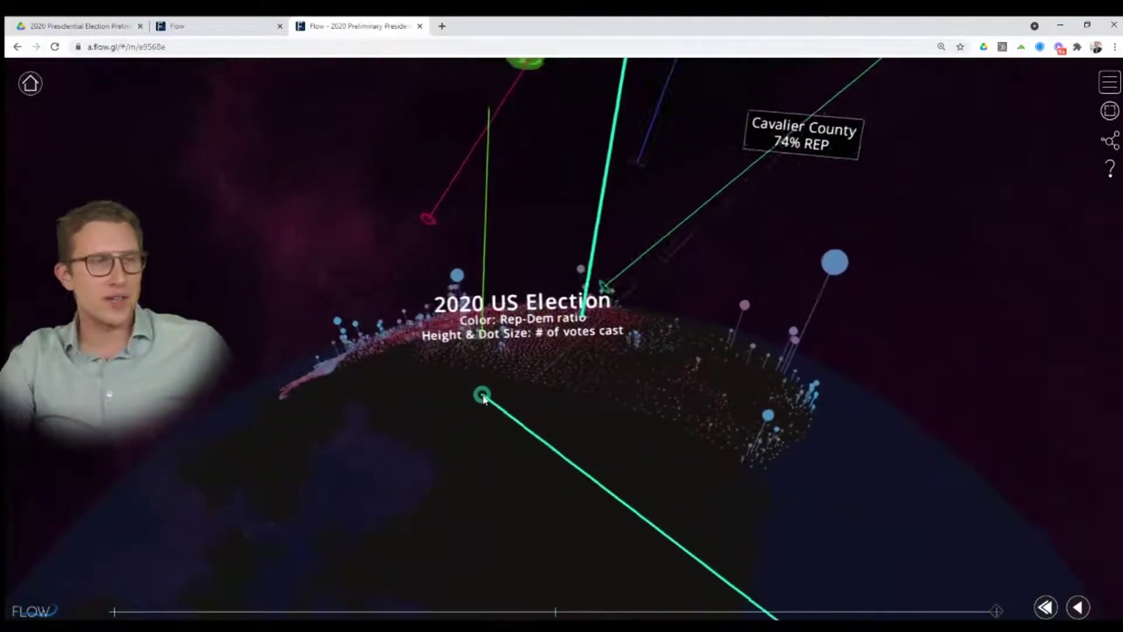
Examine the county vote columns across the US globe from several angles in full screen, including Los Angeles and the East Coast
{"action": "key", "text": "F11"}
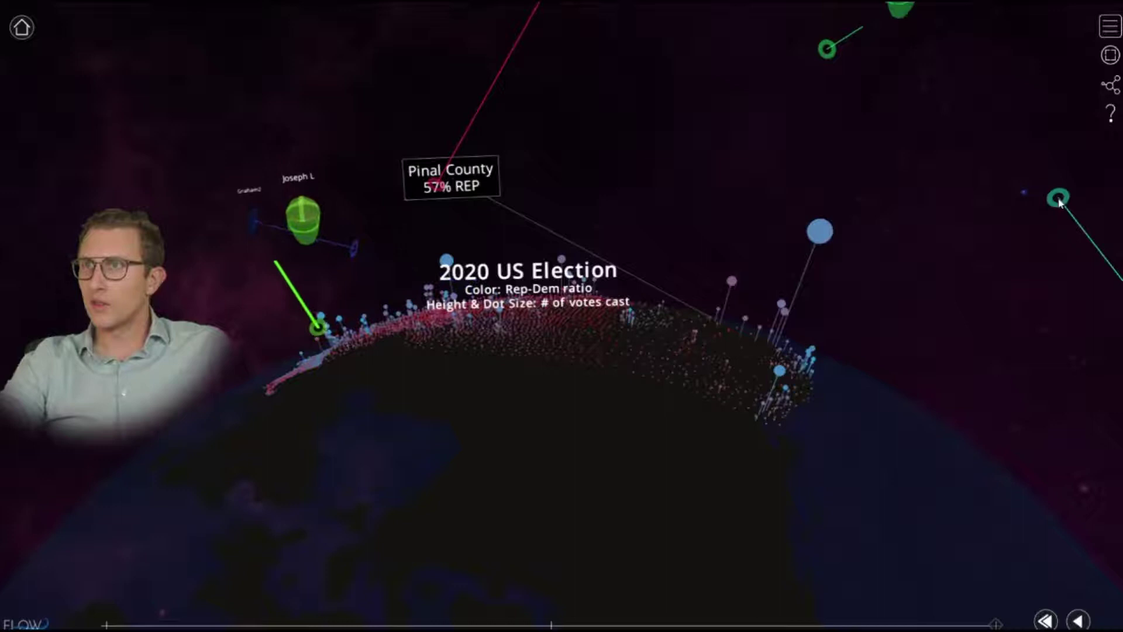
{"action": "left_click_drag", "start_coordinate": [548, 392], "coordinate": [672, 385]}
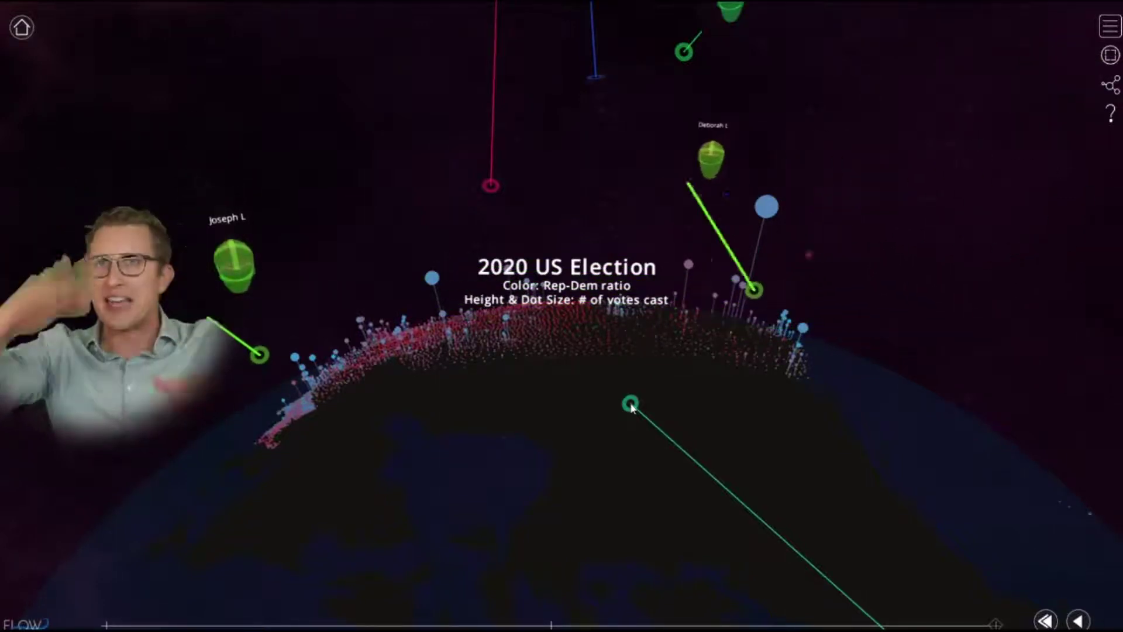
{"action": "scroll", "coordinate": [630, 398], "scroll_direction": "up", "scroll_amount": 4}
{"action": "left_click_drag", "start_coordinate": [638, 400], "coordinate": [534, 443]}
{"action": "scroll", "coordinate": [535, 448], "scroll_direction": "down", "scroll_amount": 3}
{"action": "left_click_drag", "start_coordinate": [690, 462], "coordinate": [445, 514]}
{"action": "mouse_move", "coordinate": [907, 401]}
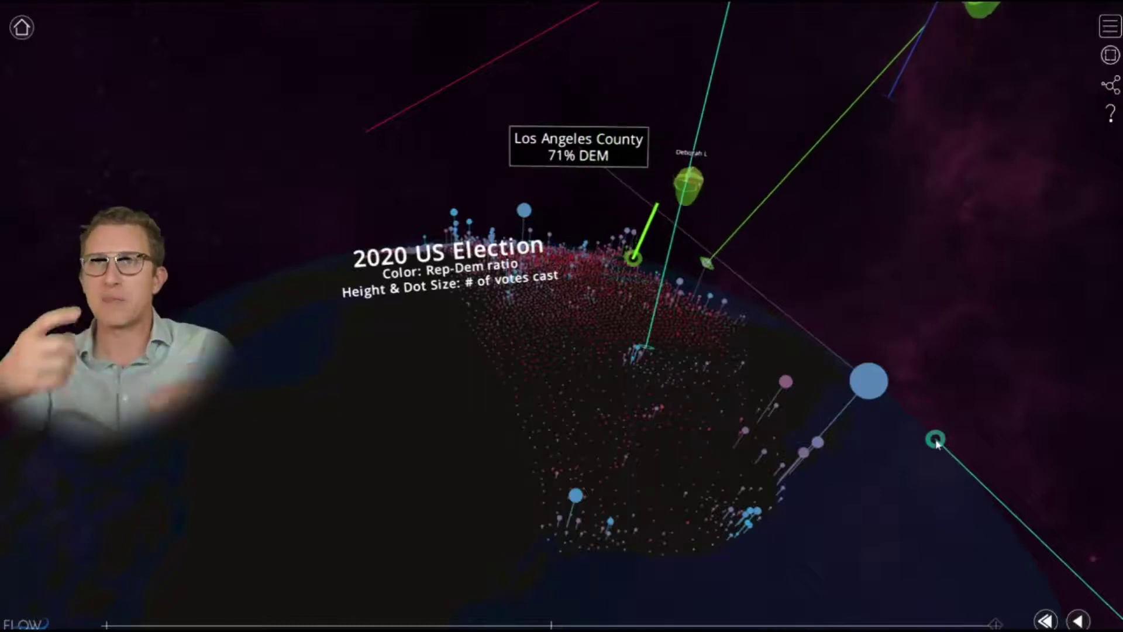
{"action": "left_click_drag", "start_coordinate": [954, 450], "coordinate": [839, 386]}
{"action": "left_click_drag", "start_coordinate": [817, 457], "coordinate": [959, 436]}
{"action": "left_click_drag", "start_coordinate": [918, 479], "coordinate": [459, 541]}
{"action": "left_click_drag", "start_coordinate": [835, 549], "coordinate": [753, 566]}
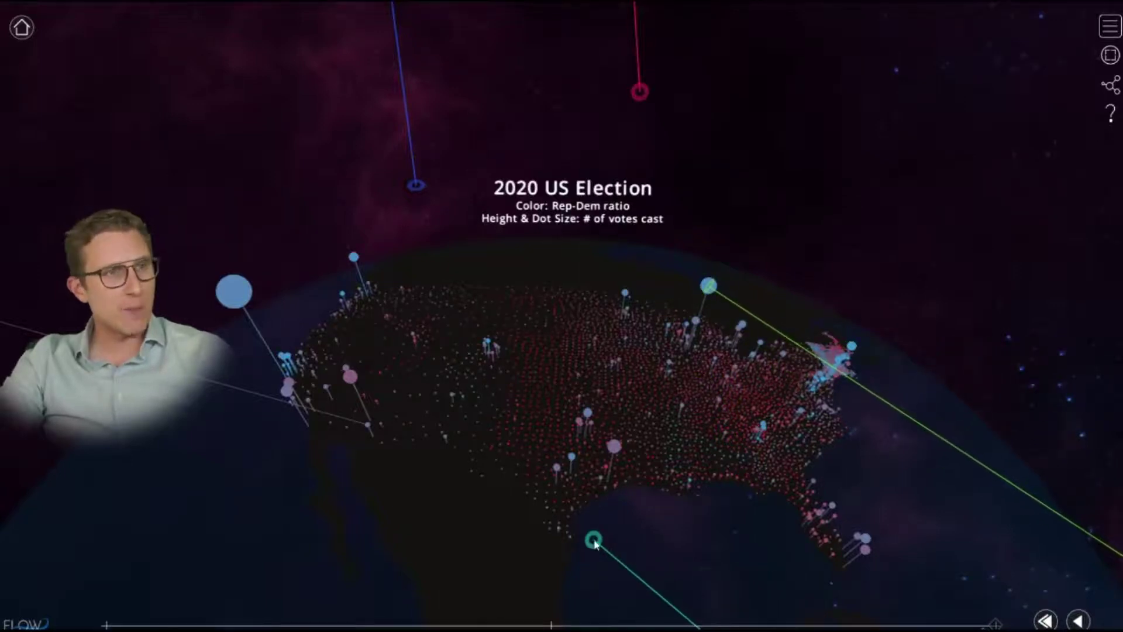
End the multiuser meeting for the 2020 Preliminary Presidential Election Results flow
{"action": "key", "text": "Escape"}
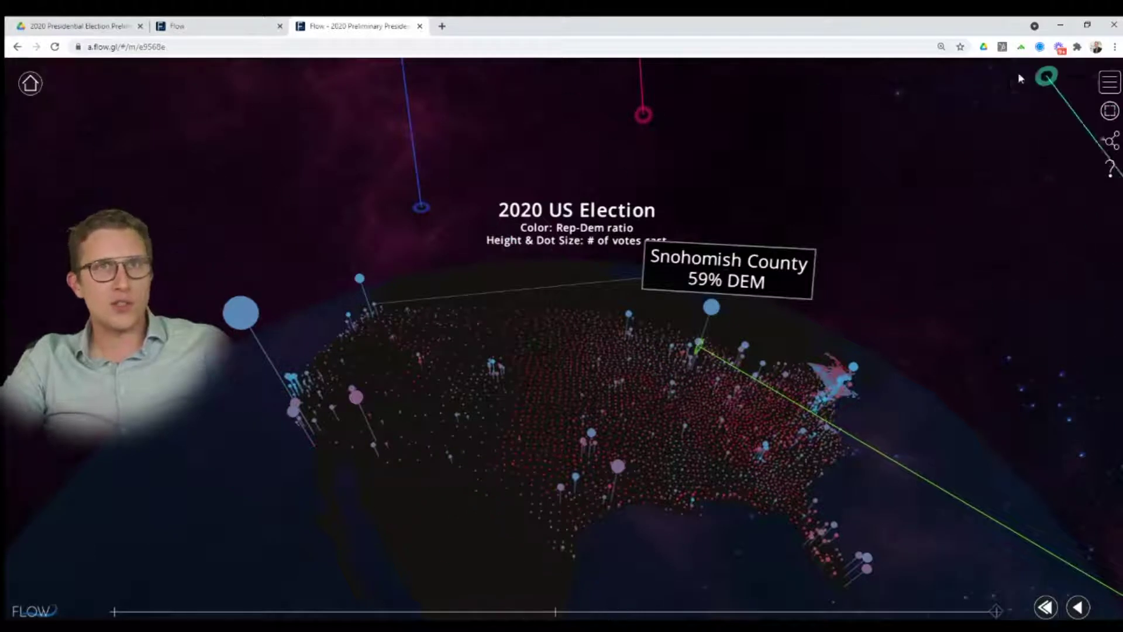
{"action": "left_click", "coordinate": [1108, 84]}
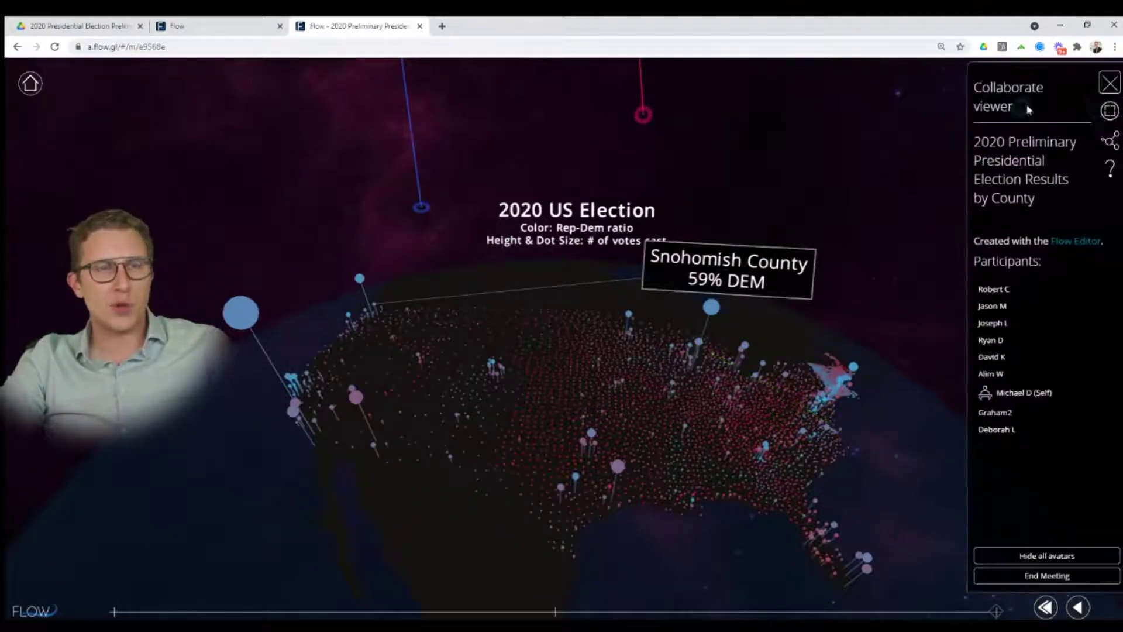
{"action": "left_click", "coordinate": [1031, 578]}
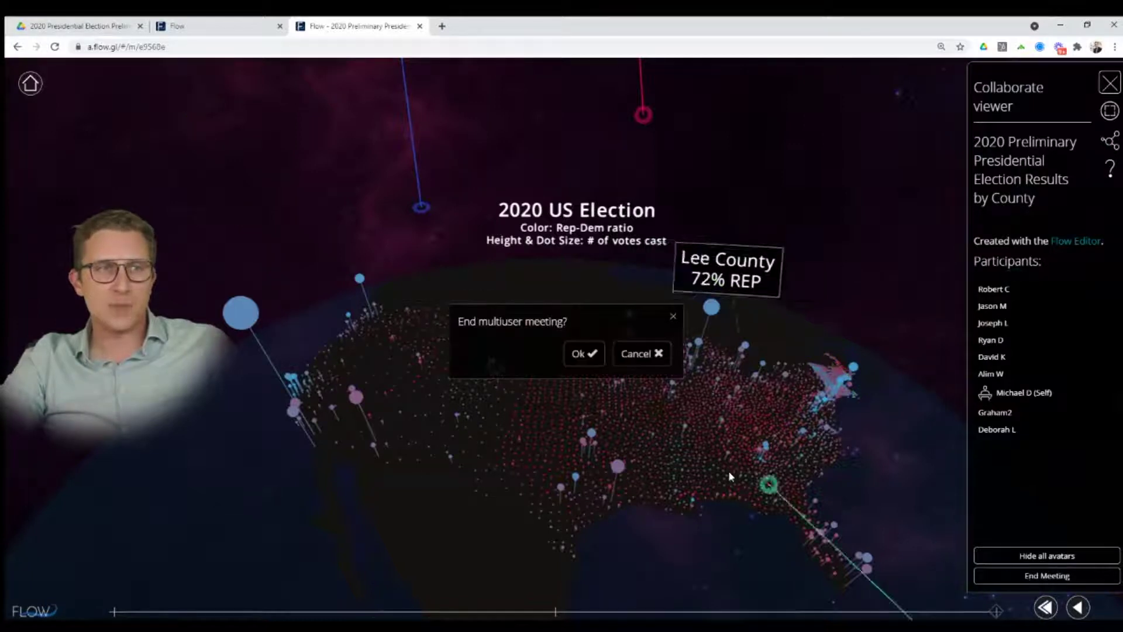
{"action": "left_click", "coordinate": [577, 355]}
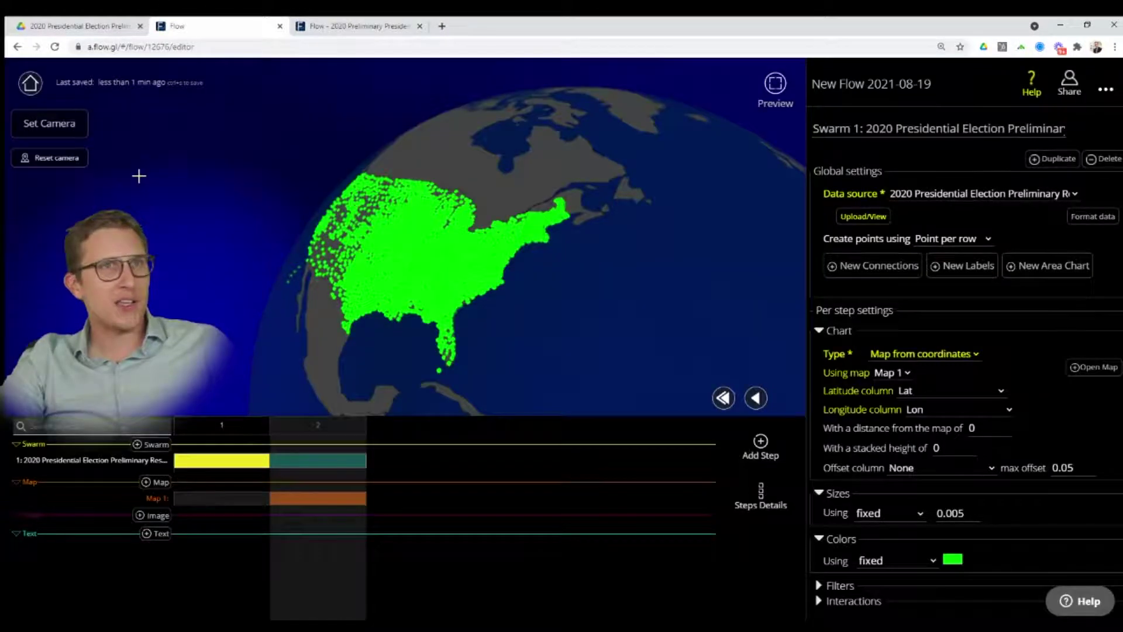
In the New Flow 2021-08-19 editor, set the globe map's background opacity to 0 in step 2
{"action": "key", "text": "F11"}
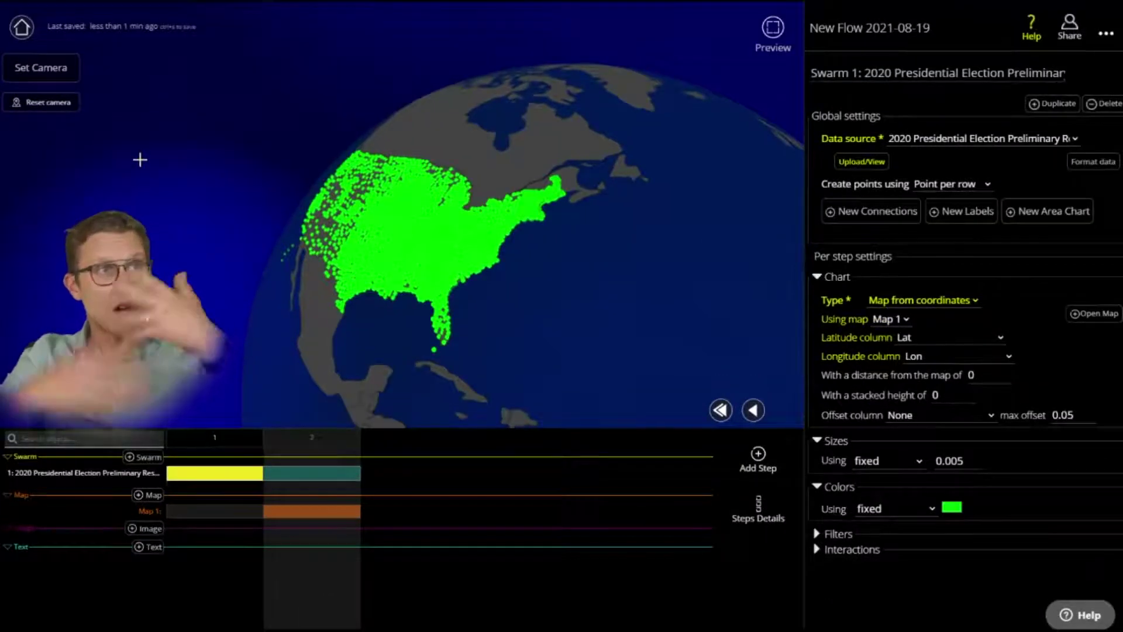
{"action": "left_click_drag", "start_coordinate": [136, 177], "coordinate": [94, 217]}
{"action": "left_click_drag", "start_coordinate": [437, 217], "coordinate": [573, 299]}
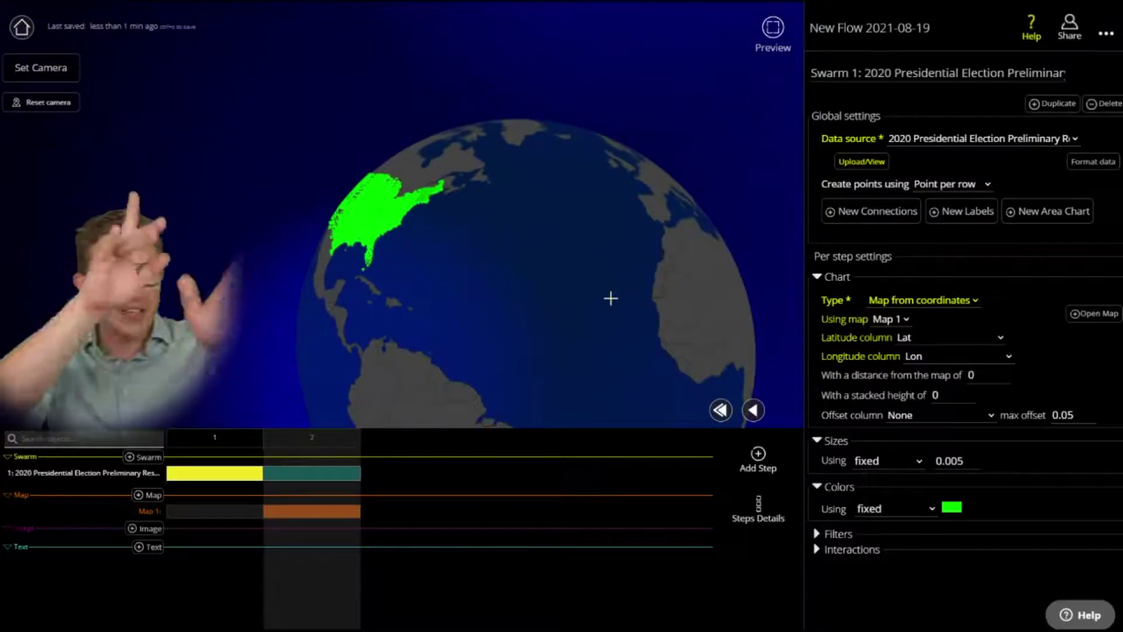
{"action": "left_click_drag", "start_coordinate": [286, 285], "coordinate": [367, 304]}
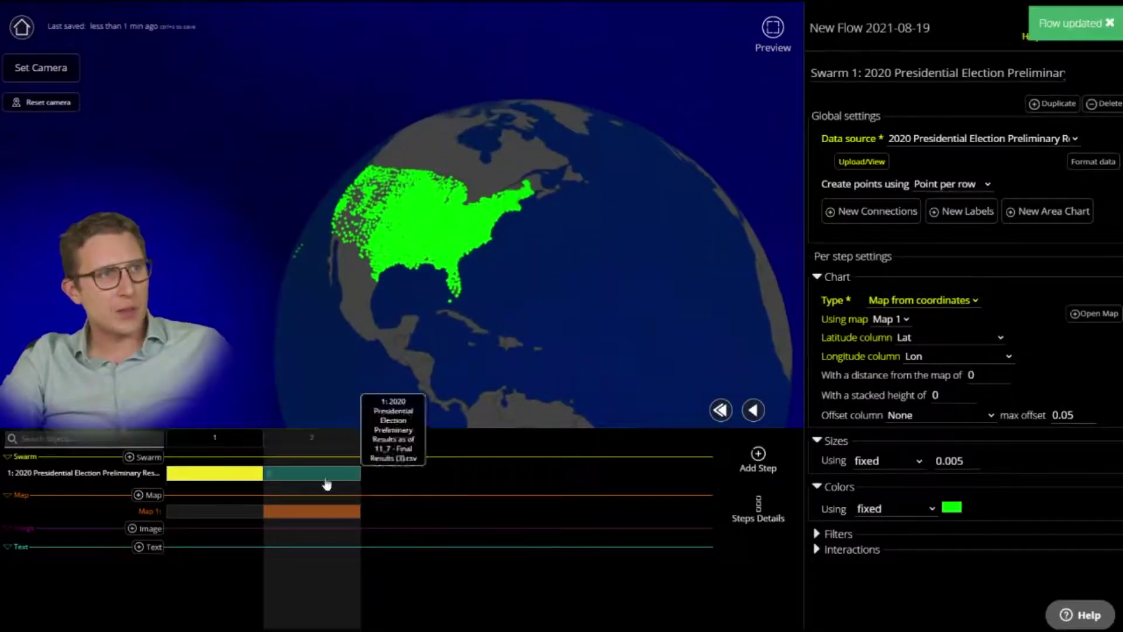
{"action": "left_click", "coordinate": [316, 513]}
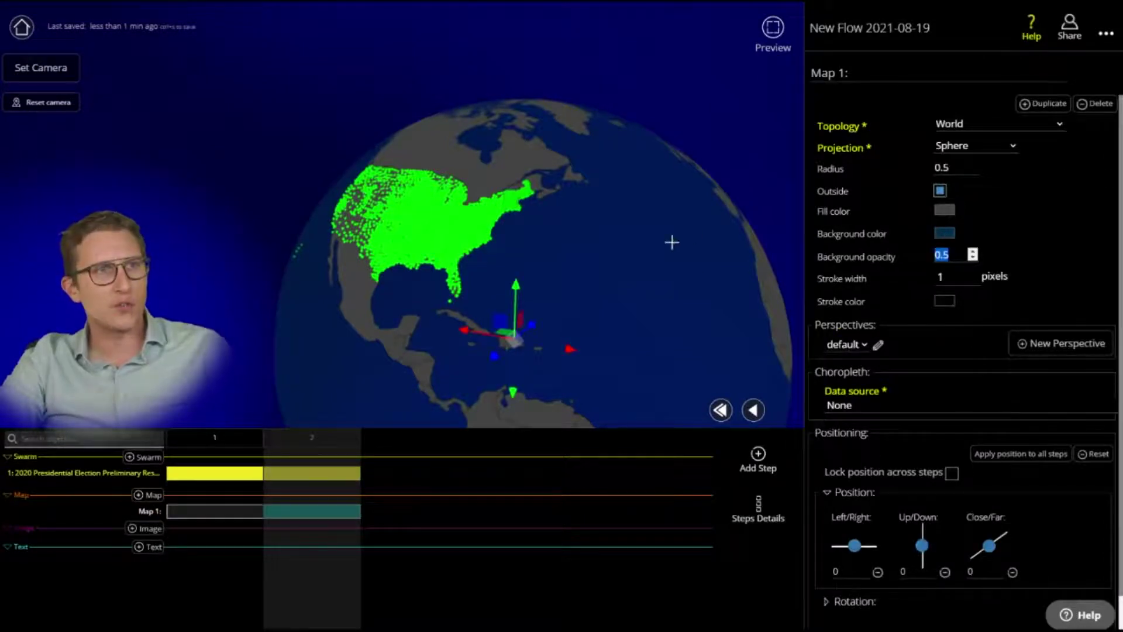
{"action": "type", "text": "0"}
{"action": "left_click_drag", "start_coordinate": [227, 201], "coordinate": [449, 152]}
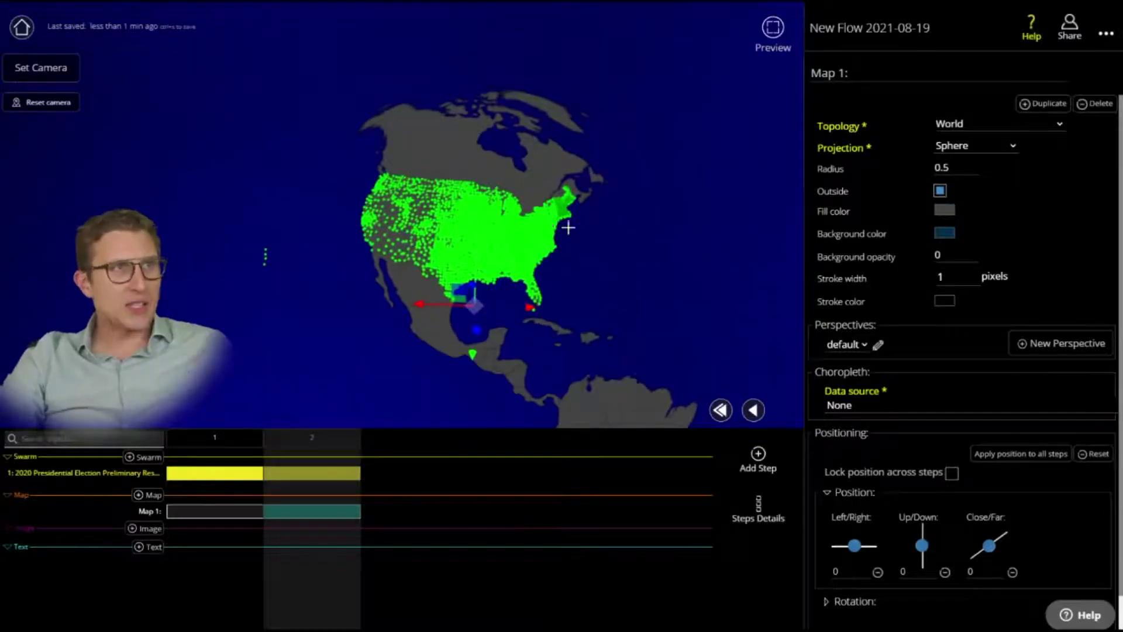
Color the swarm's county dots in step 2 with a color scheme based on the party column
{"action": "left_click", "coordinate": [330, 471]}
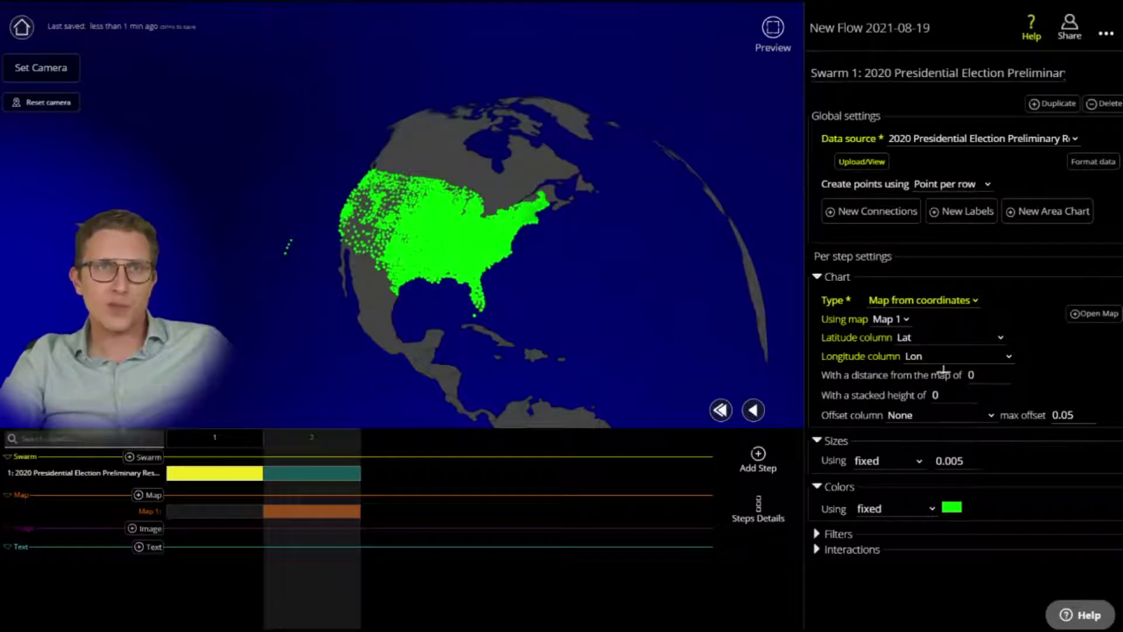
{"action": "scroll", "coordinate": [528, 341], "scroll_direction": "up", "scroll_amount": 5}
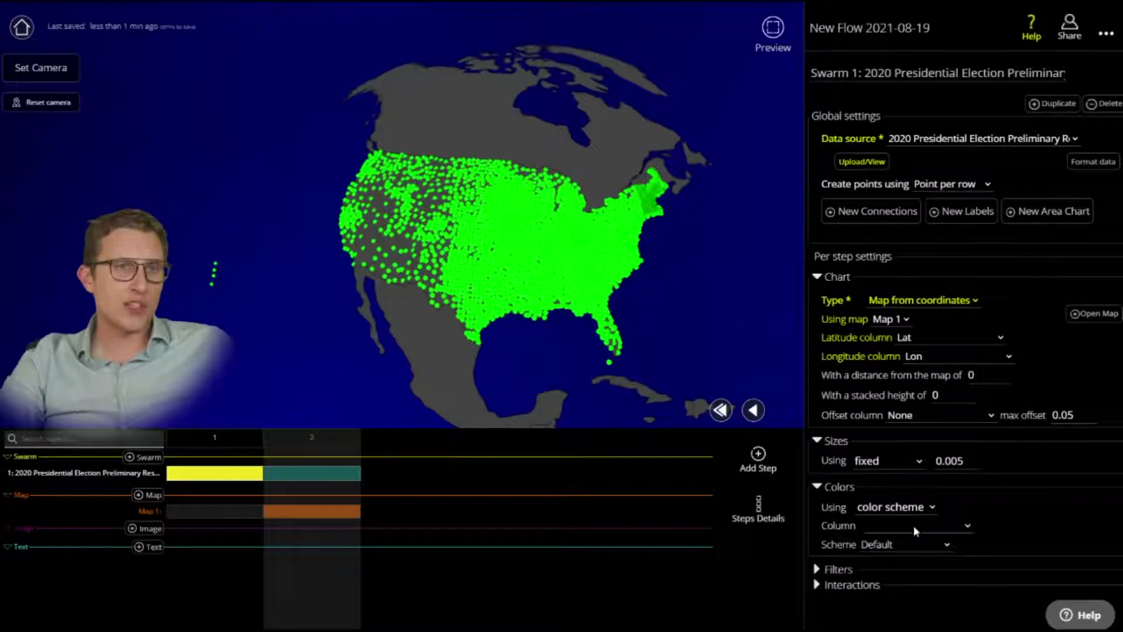
{"action": "left_click", "coordinate": [903, 389]}
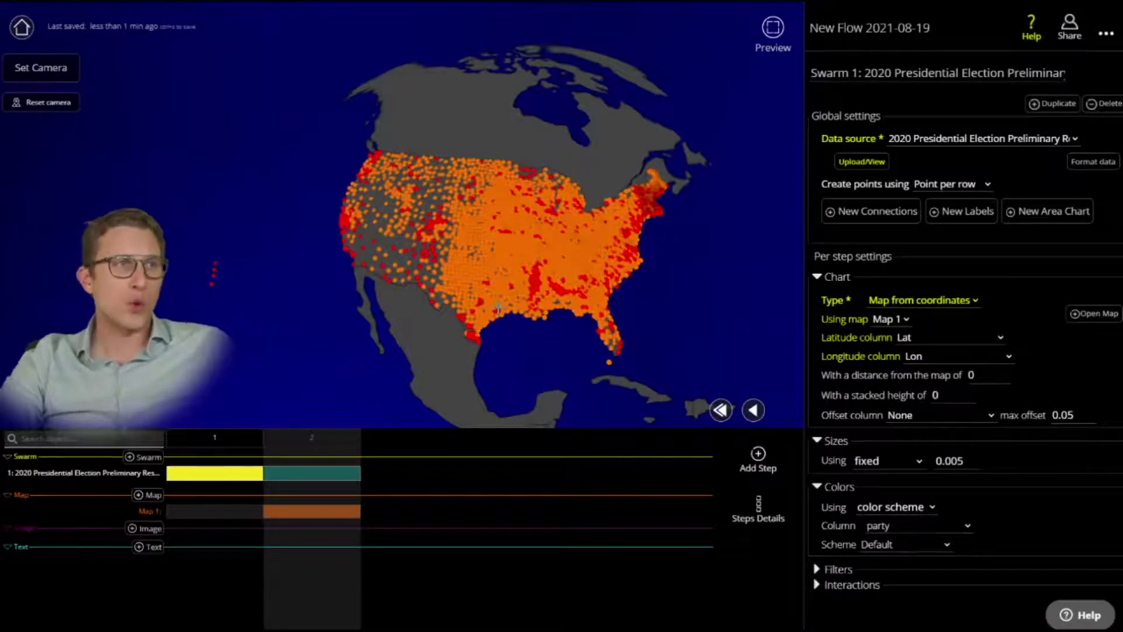
{"action": "left_click_drag", "start_coordinate": [616, 351], "coordinate": [576, 352]}
{"action": "left_click_drag", "start_coordinate": [653, 372], "coordinate": [576, 374]}
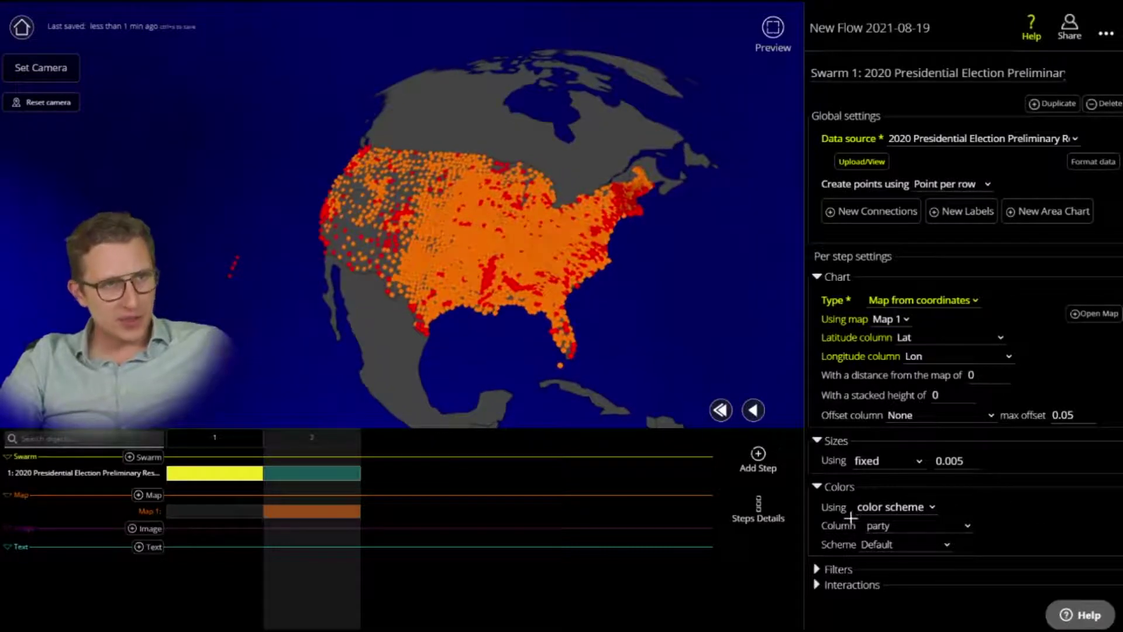
Create a custom color scheme of light blue, red, purple and blue named custom, and apply it to the county swarm
{"action": "left_click", "coordinate": [1114, 29]}
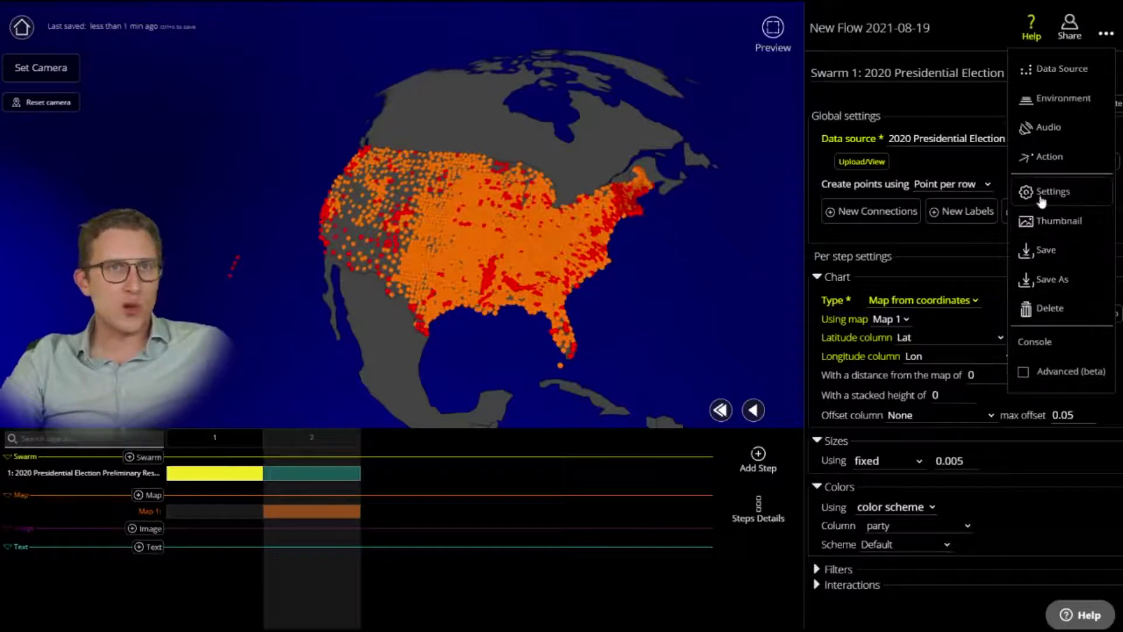
{"action": "left_click", "coordinate": [1047, 98]}
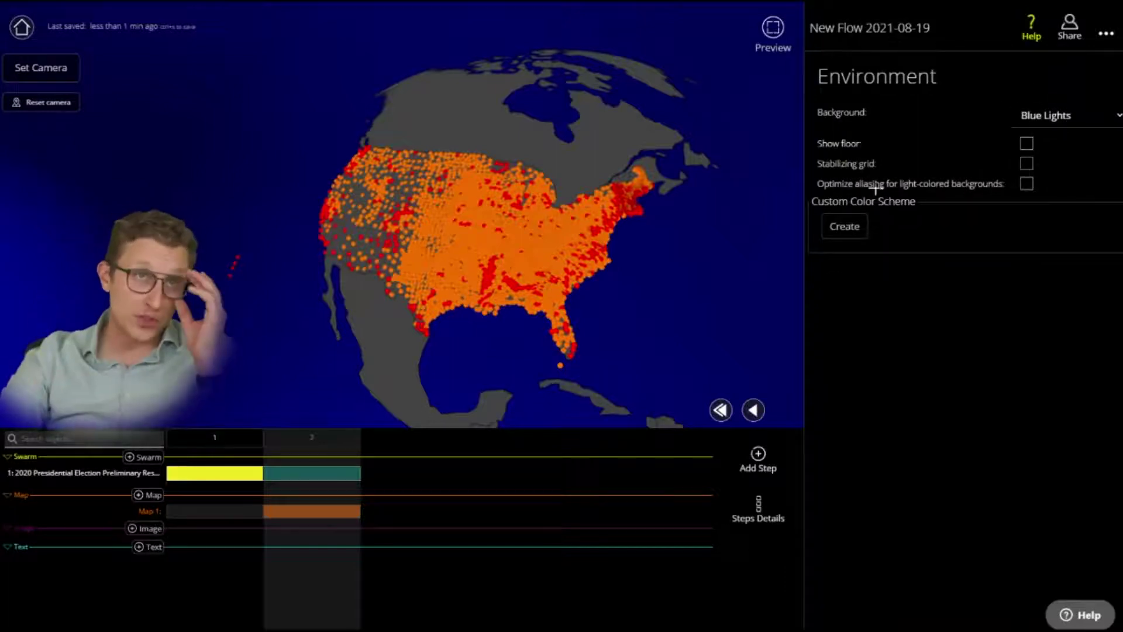
{"action": "left_click", "coordinate": [1107, 35]}
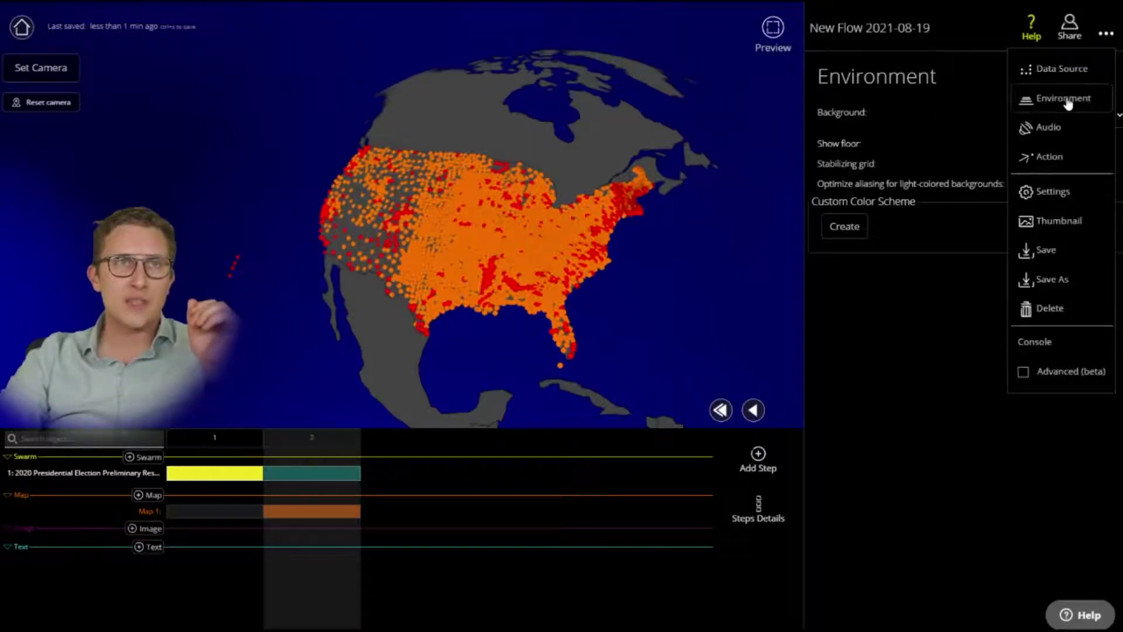
{"action": "left_click", "coordinate": [908, 317]}
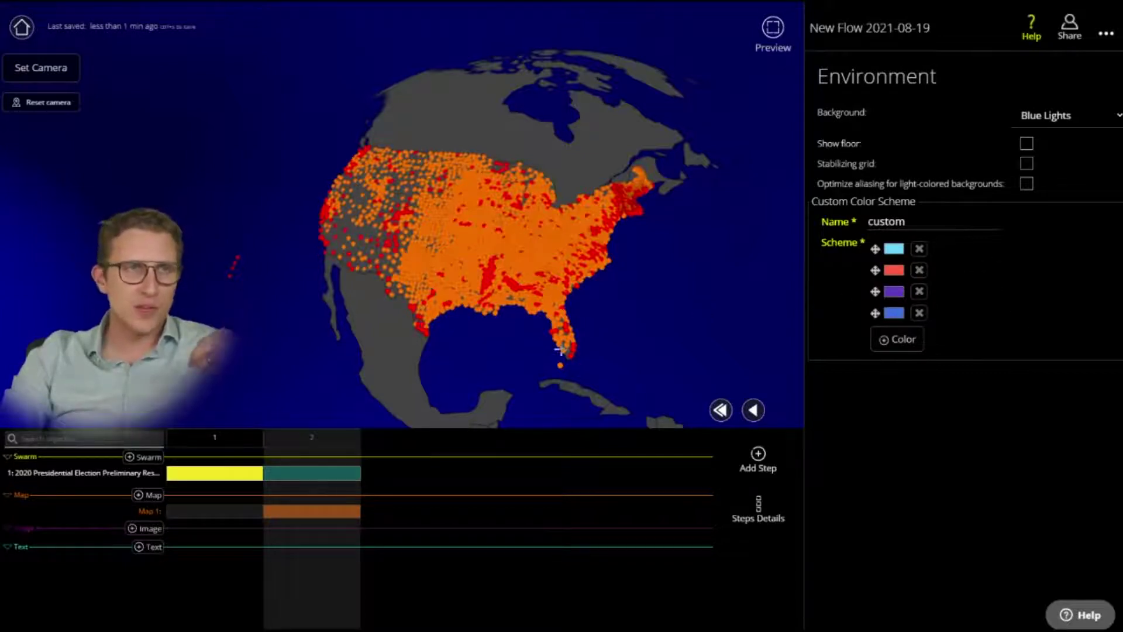
{"action": "left_click", "coordinate": [326, 483]}
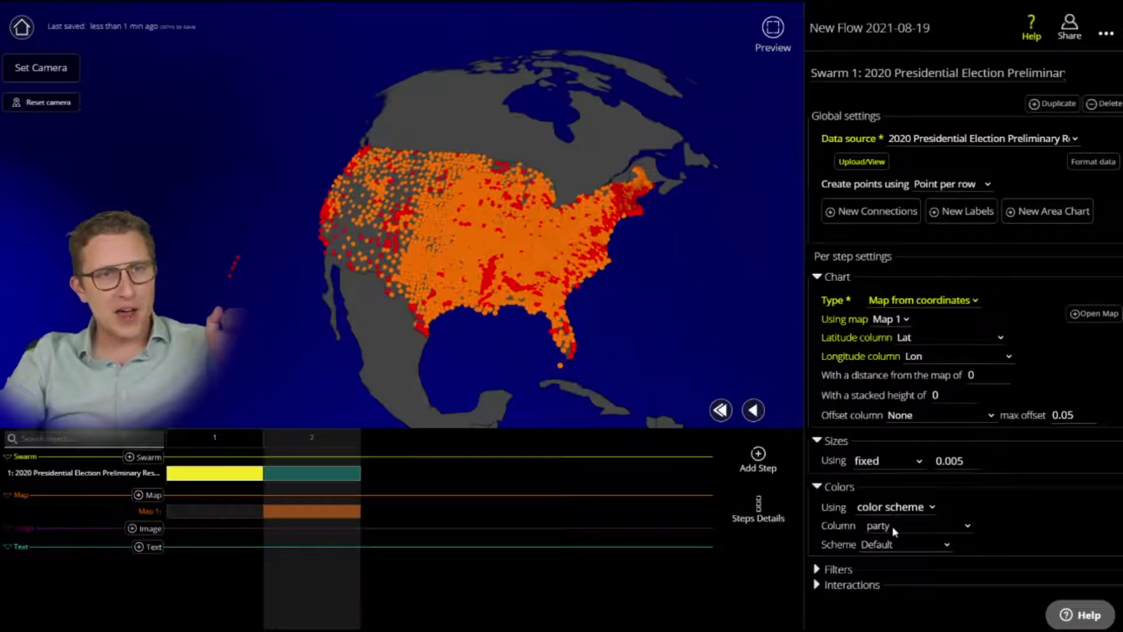
{"action": "left_click_drag", "start_coordinate": [436, 351], "coordinate": [503, 357]}
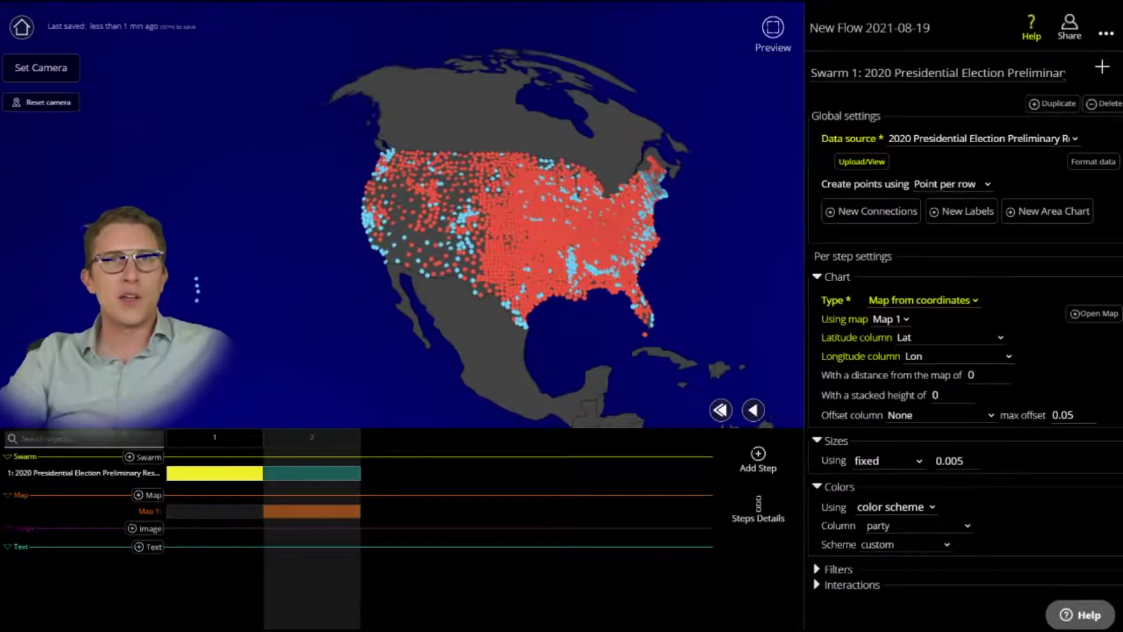
Try red ahead of light blue in the custom color scheme, and restore light blue as the first color
{"action": "left_click", "coordinate": [1106, 33]}
{"action": "left_click", "coordinate": [1064, 101]}
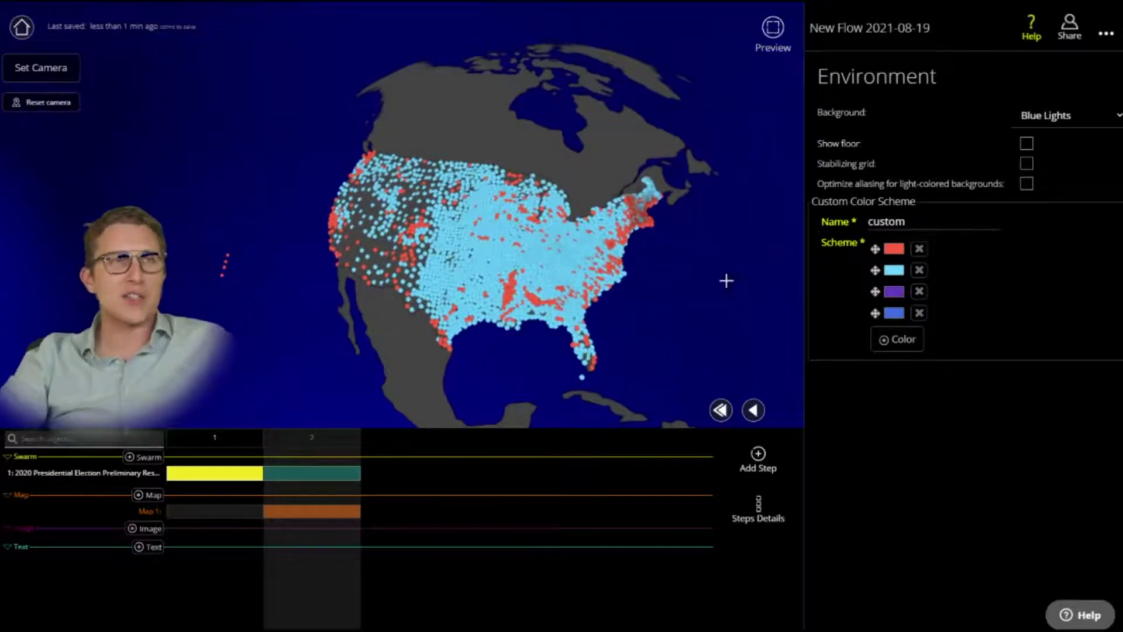
{"action": "left_click_drag", "start_coordinate": [875, 249], "coordinate": [874, 275]}
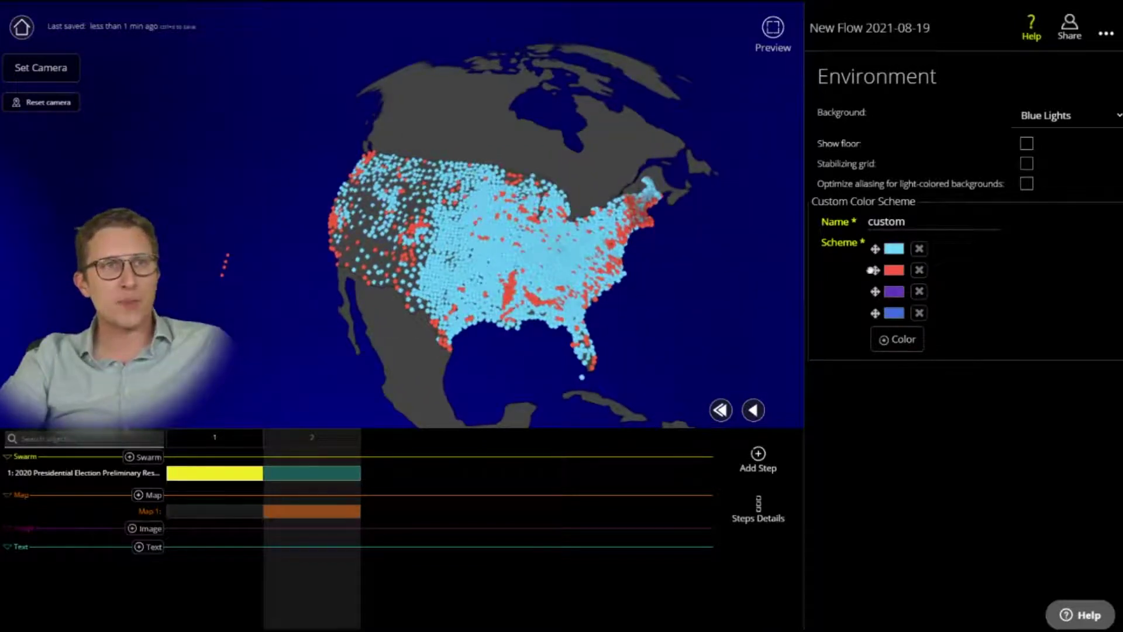
Reduce the county swarm's fixed dot size to 0.002
{"action": "left_click", "coordinate": [304, 478]}
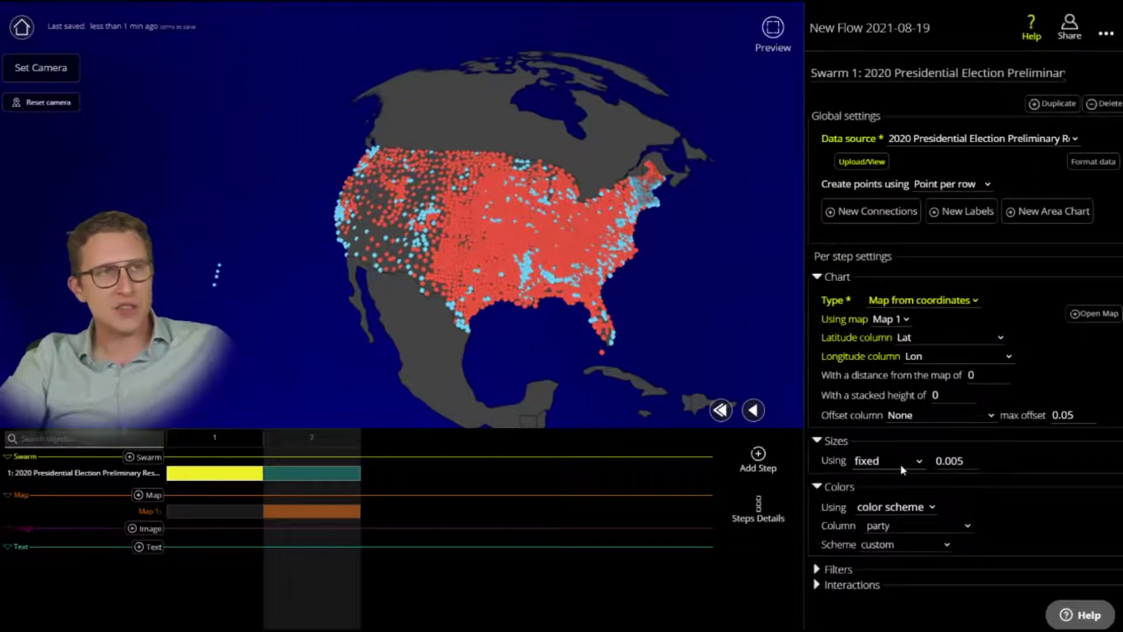
{"action": "left_click_drag", "start_coordinate": [668, 360], "coordinate": [853, 426]}
{"action": "left_click", "coordinate": [972, 464]}
{"action": "left_click", "coordinate": [972, 464]}
{"action": "left_click", "coordinate": [972, 464]}
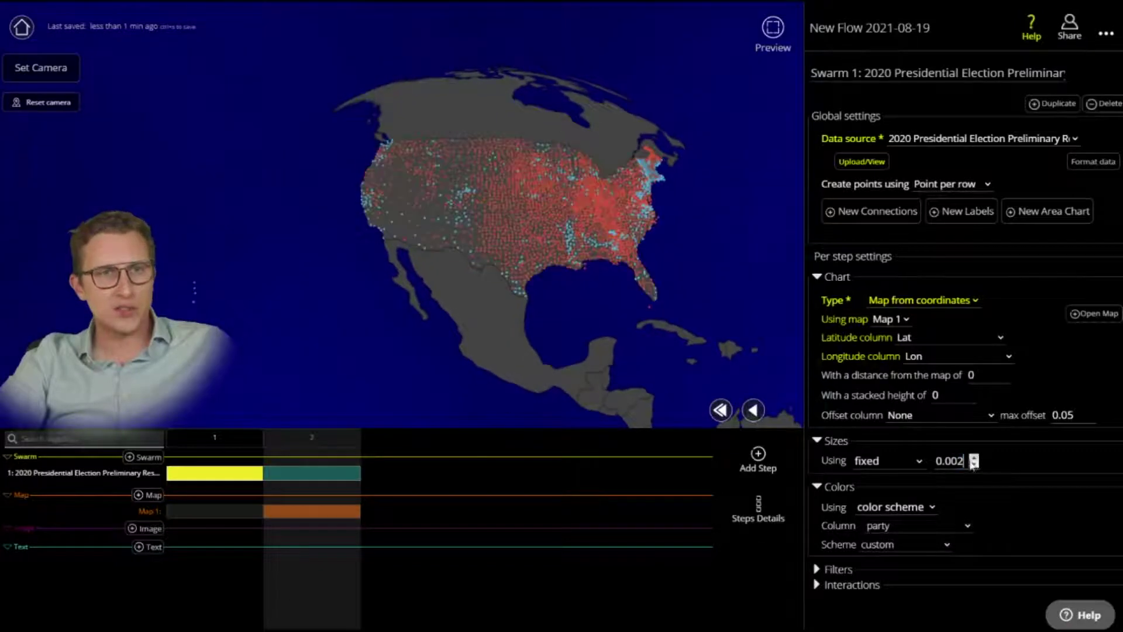
{"action": "left_click_drag", "start_coordinate": [656, 346], "coordinate": [609, 358]}
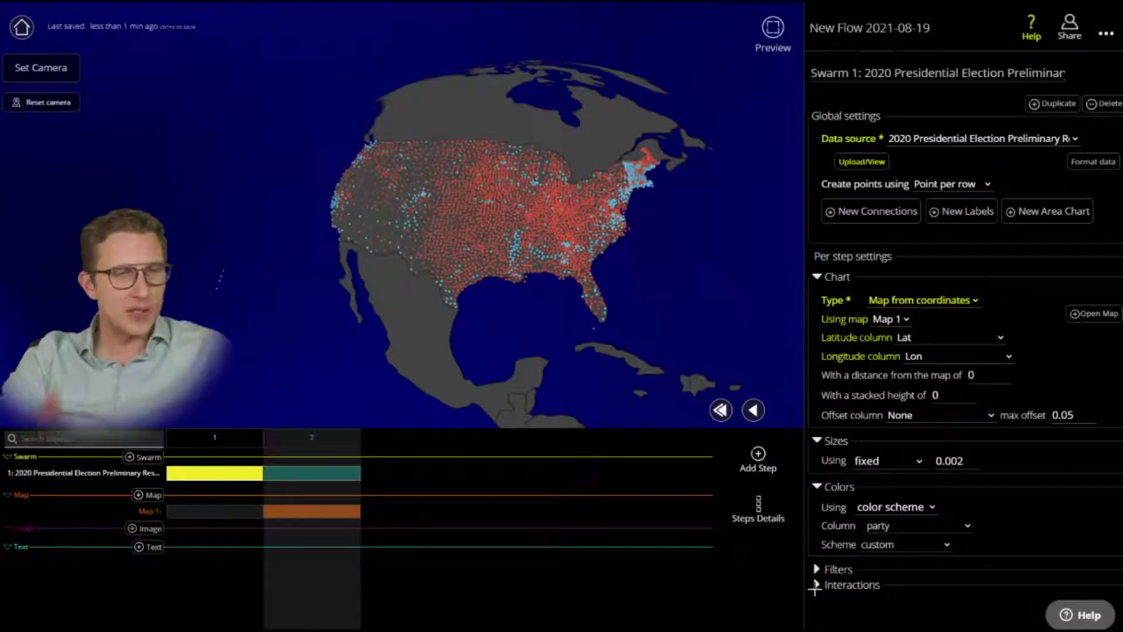
Enable a rollover popup on the county swarm and pick the county and party columns for it
{"action": "left_click", "coordinate": [818, 585]}
{"action": "scroll", "coordinate": [824, 517], "scroll_direction": "down", "scroll_amount": 1}
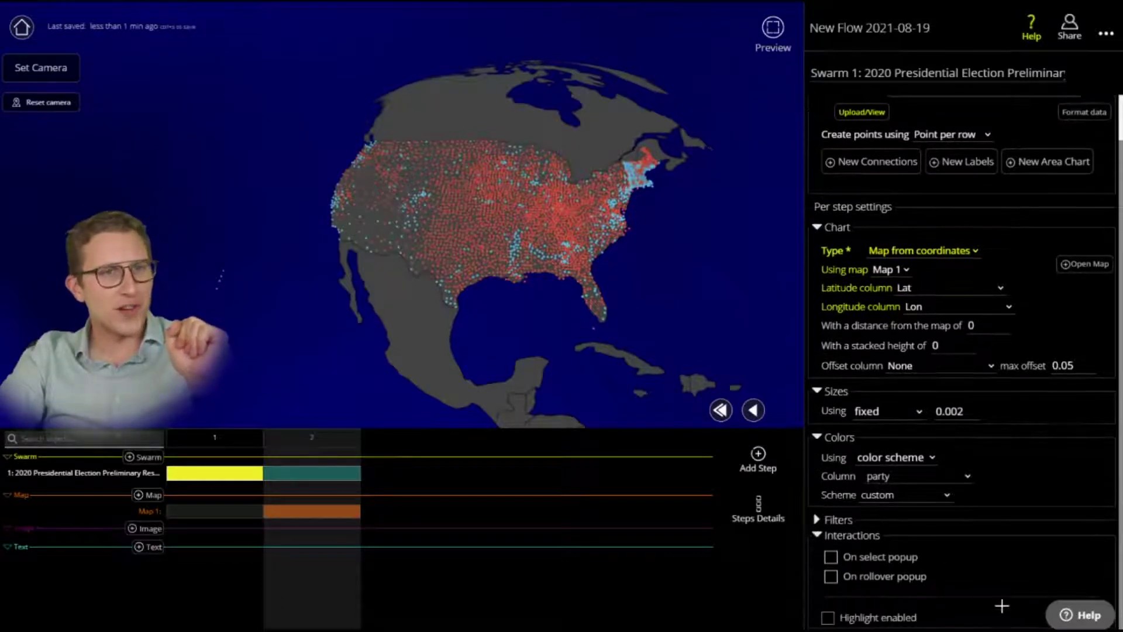
{"action": "left_click", "coordinate": [831, 578]}
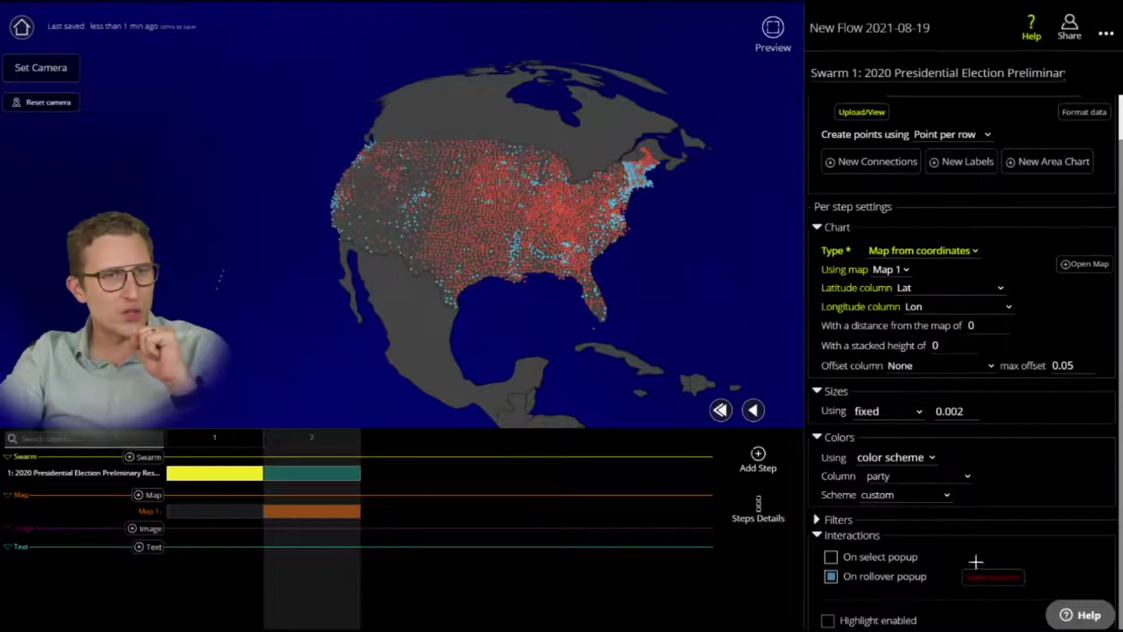
{"action": "left_click", "coordinate": [1006, 587]}
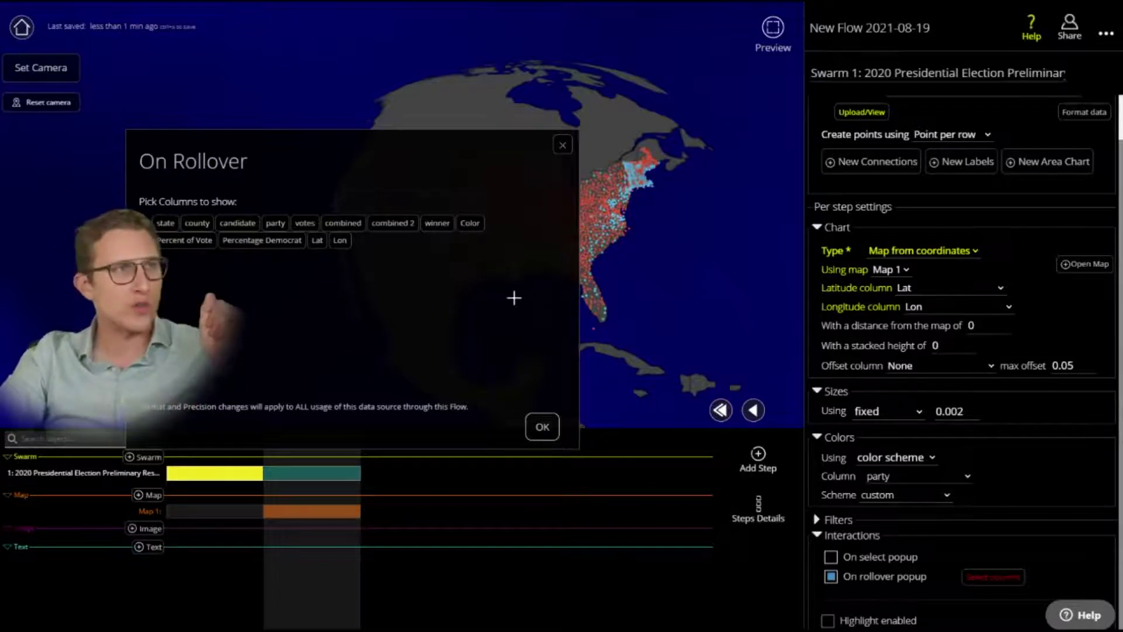
{"action": "left_click", "coordinate": [196, 224]}
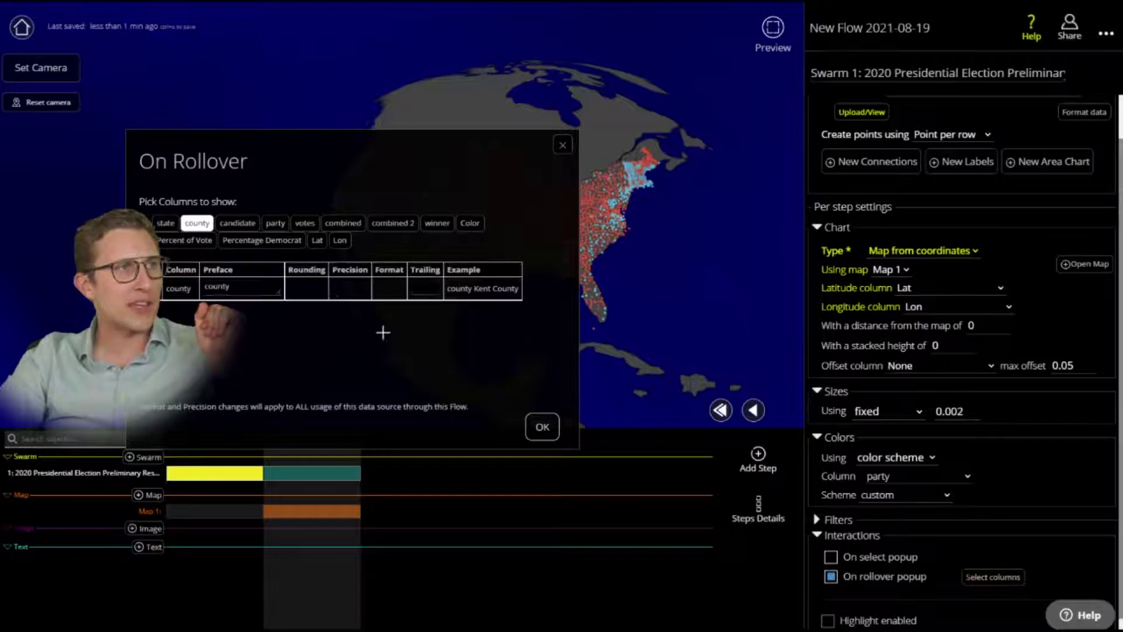
{"action": "left_click", "coordinate": [277, 225]}
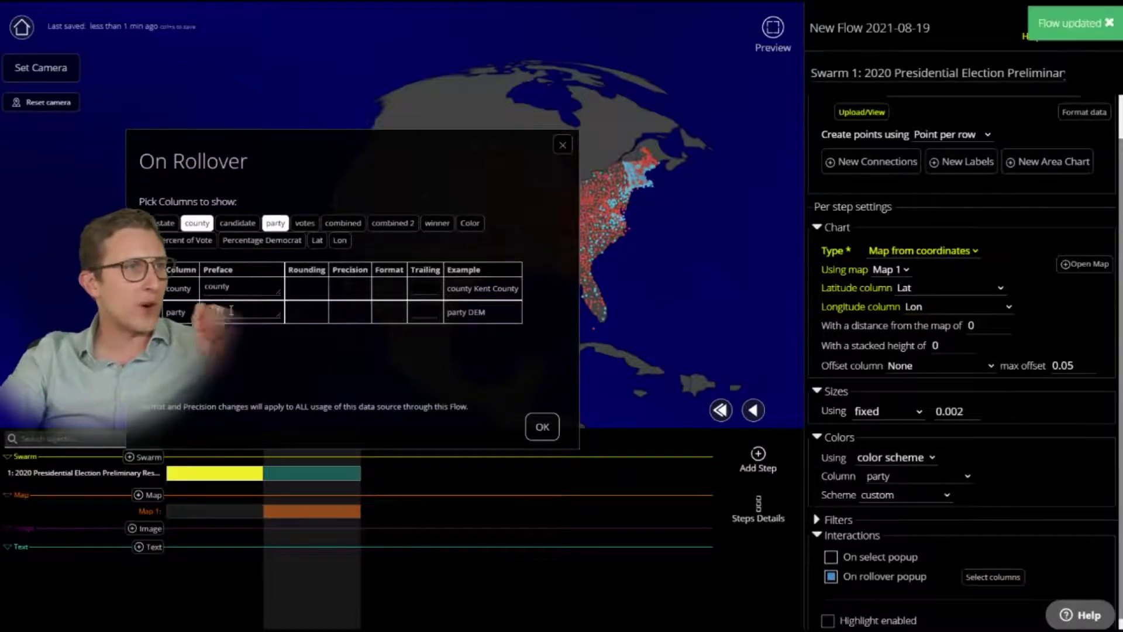
Set the party column's popup preface to Winning Party and clear the county column's preface
{"action": "type", "text": "Winning P"}
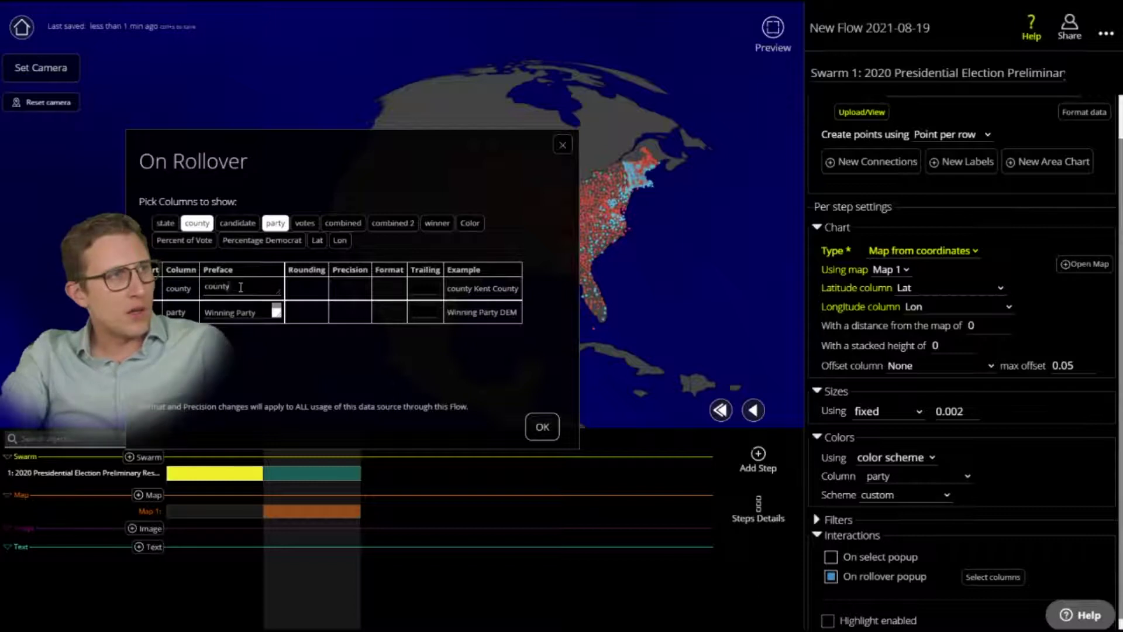
{"action": "double_click", "coordinate": [218, 287]}
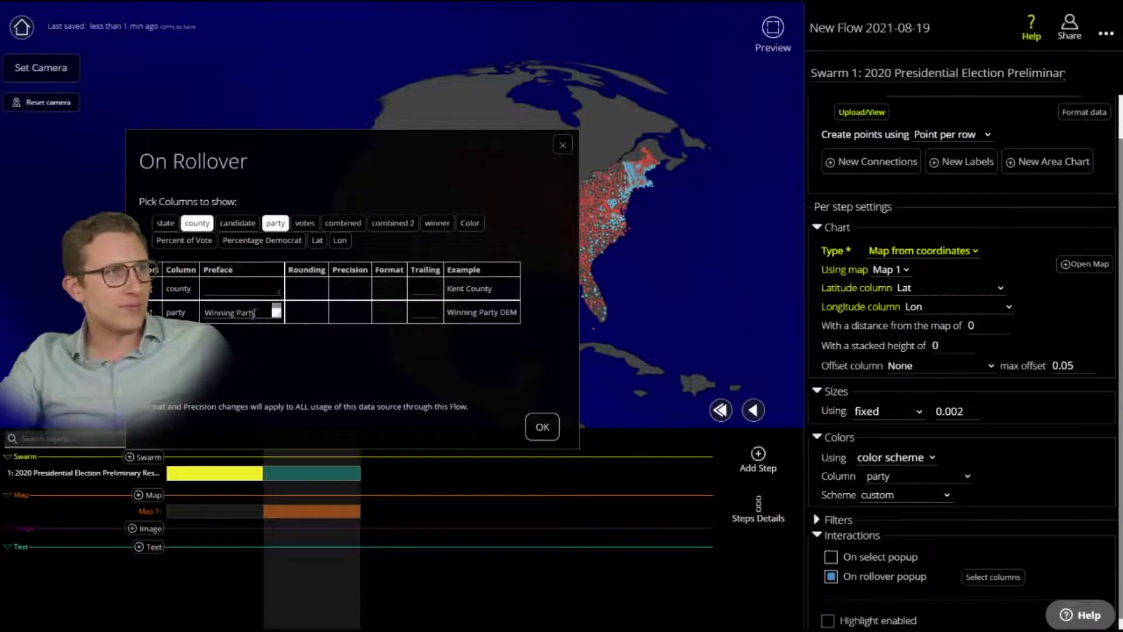
Add a colon after the party column's Winning Party preface, apply the rollover settings, and check the popup on the globe
{"action": "type", "text": ":"}
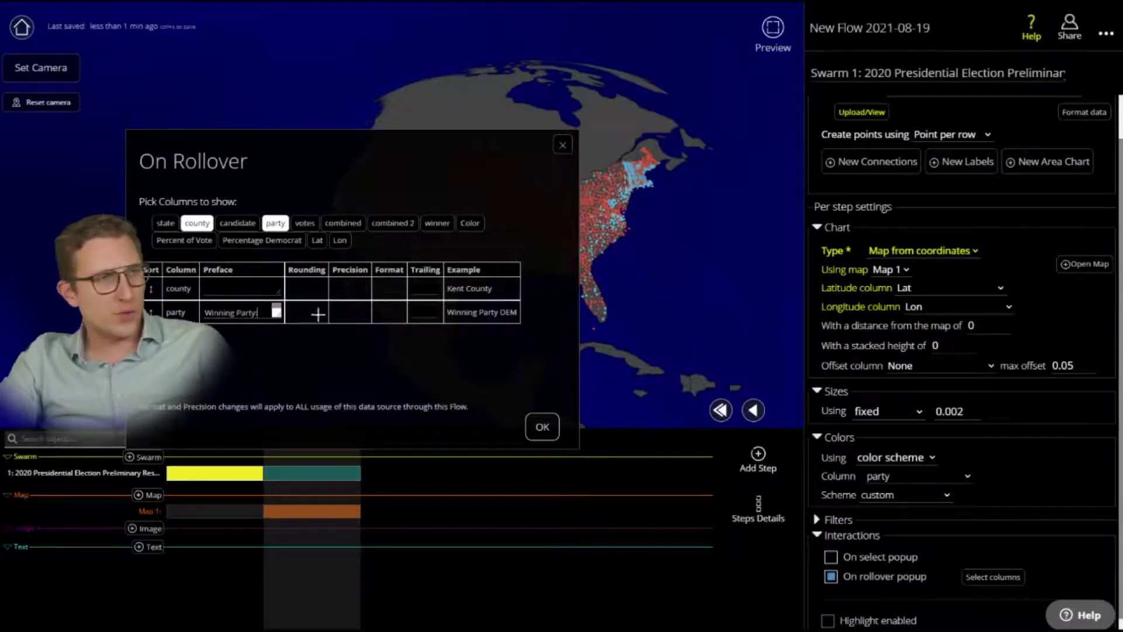
{"action": "left_click", "coordinate": [543, 428]}
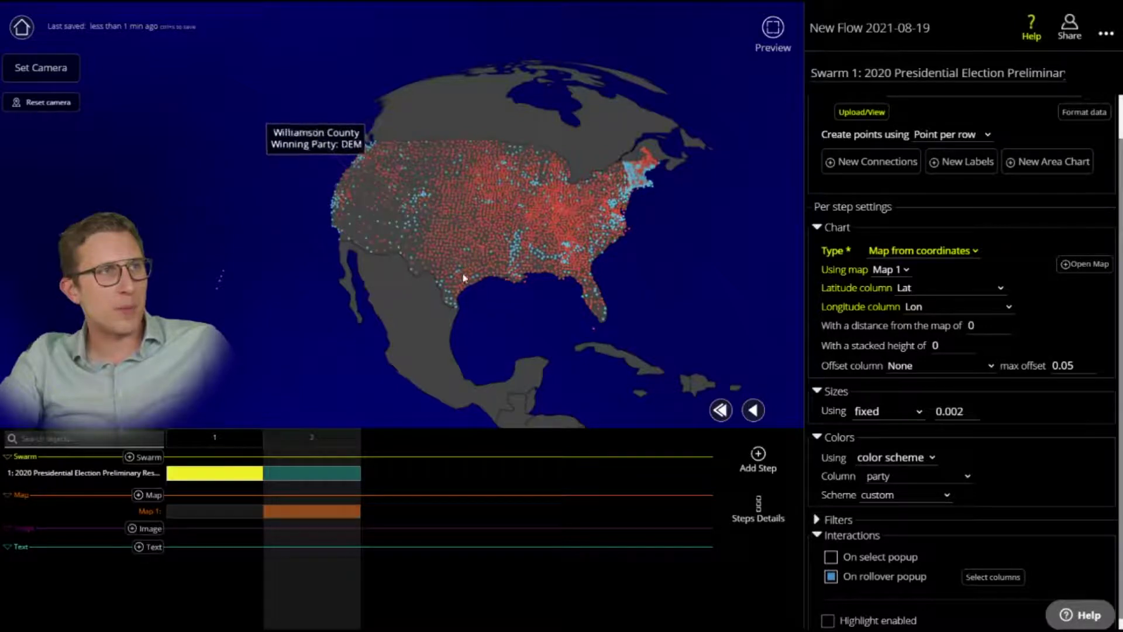
{"action": "left_click_drag", "start_coordinate": [482, 248], "coordinate": [455, 330]}
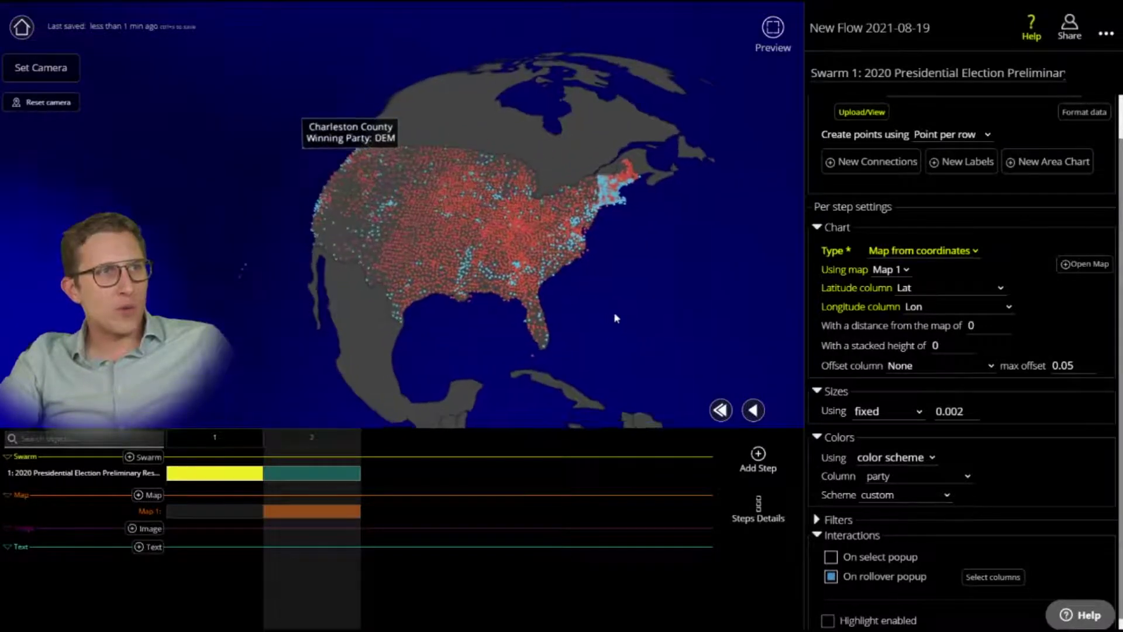
Enable the county swarm's on-select popup with the Overlay type and open its column selection
{"action": "scroll", "coordinate": [812, 524], "scroll_direction": "down", "scroll_amount": 1}
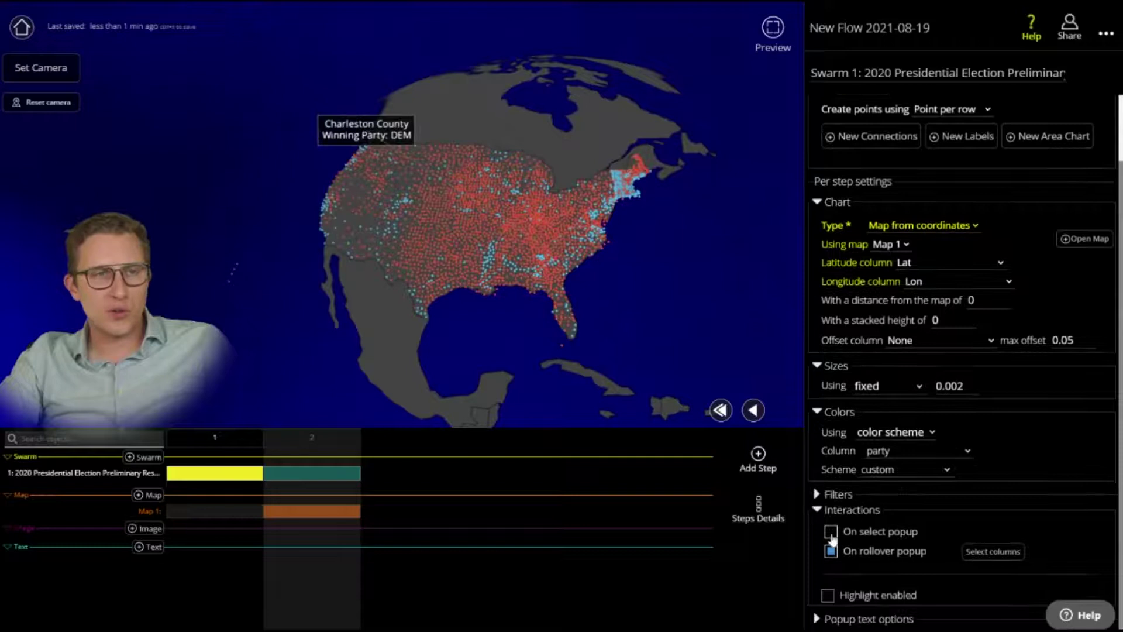
{"action": "left_click", "coordinate": [831, 533]}
{"action": "scroll", "coordinate": [878, 534], "scroll_direction": "down", "scroll_amount": 1}
{"action": "left_click", "coordinate": [909, 530]}
{"action": "left_click", "coordinate": [895, 561]}
{"action": "left_click", "coordinate": [980, 514]}
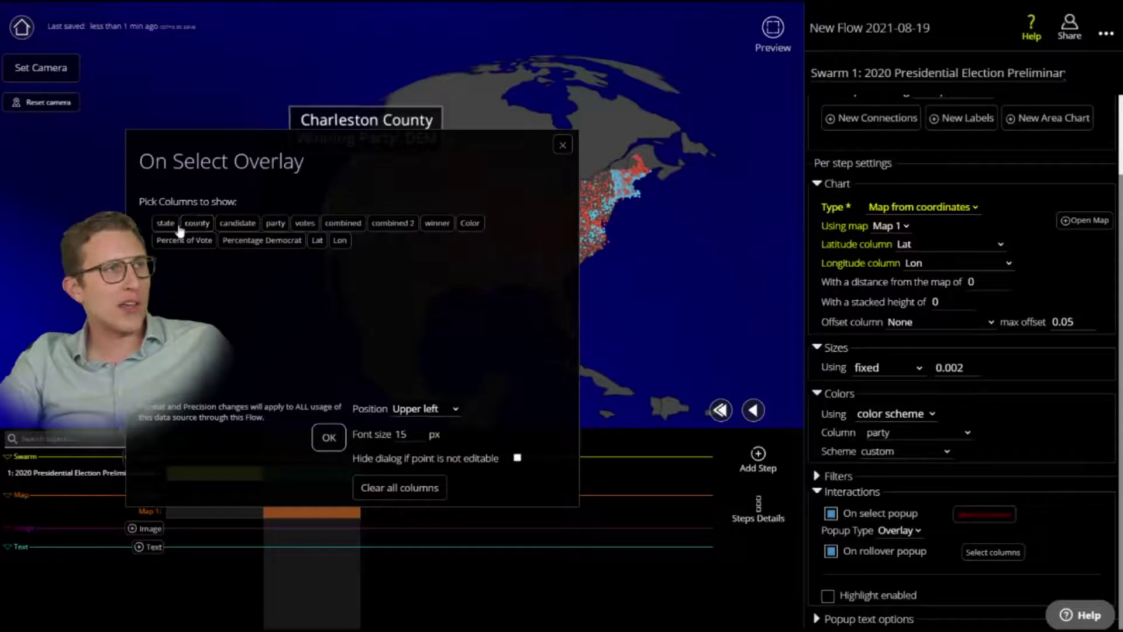
Show county, Percent of Vote and votes in the select overlay, with Percent of Vote formatted as % and votes rounded to 1K
{"action": "left_click", "coordinate": [197, 226]}
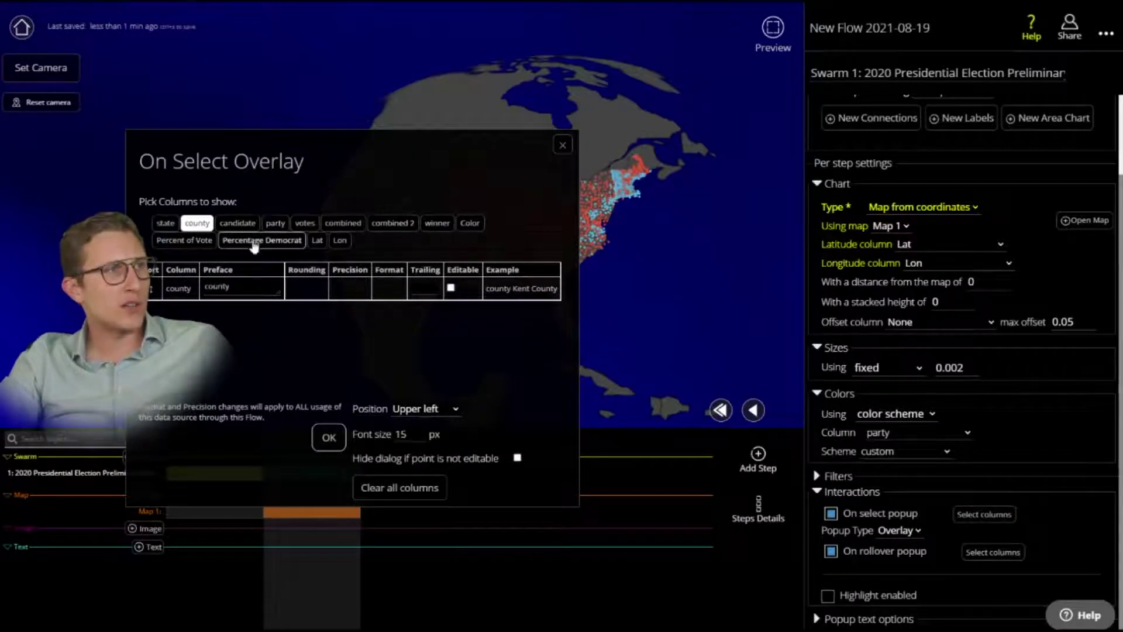
{"action": "left_click", "coordinate": [196, 245]}
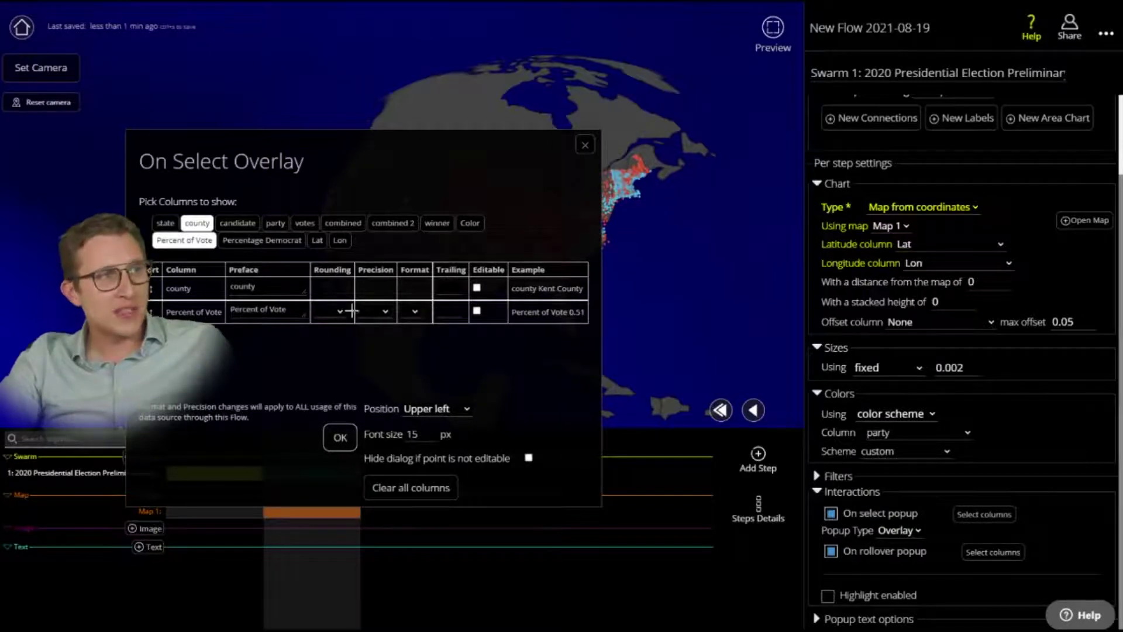
{"action": "left_click", "coordinate": [411, 355]}
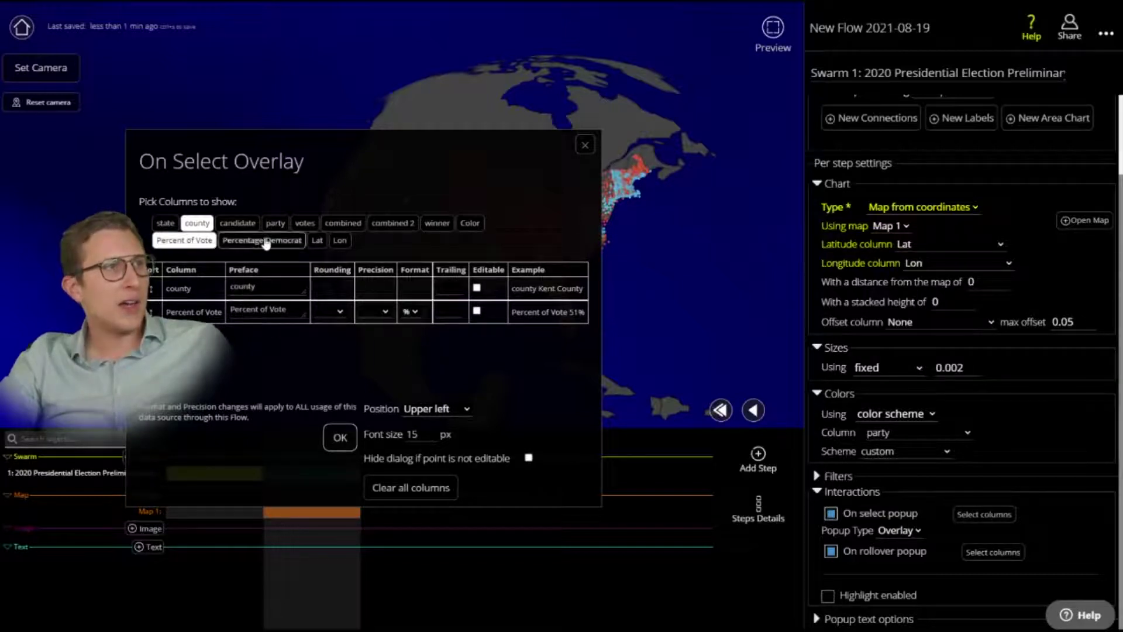
{"action": "left_click", "coordinate": [305, 223]}
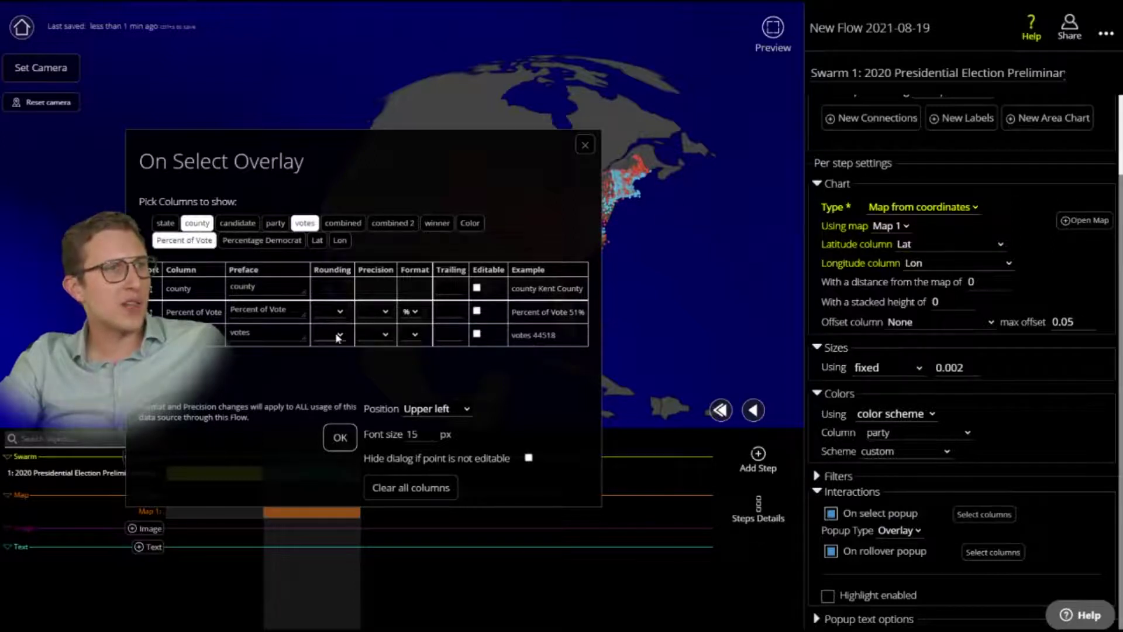
{"action": "left_click", "coordinate": [333, 362]}
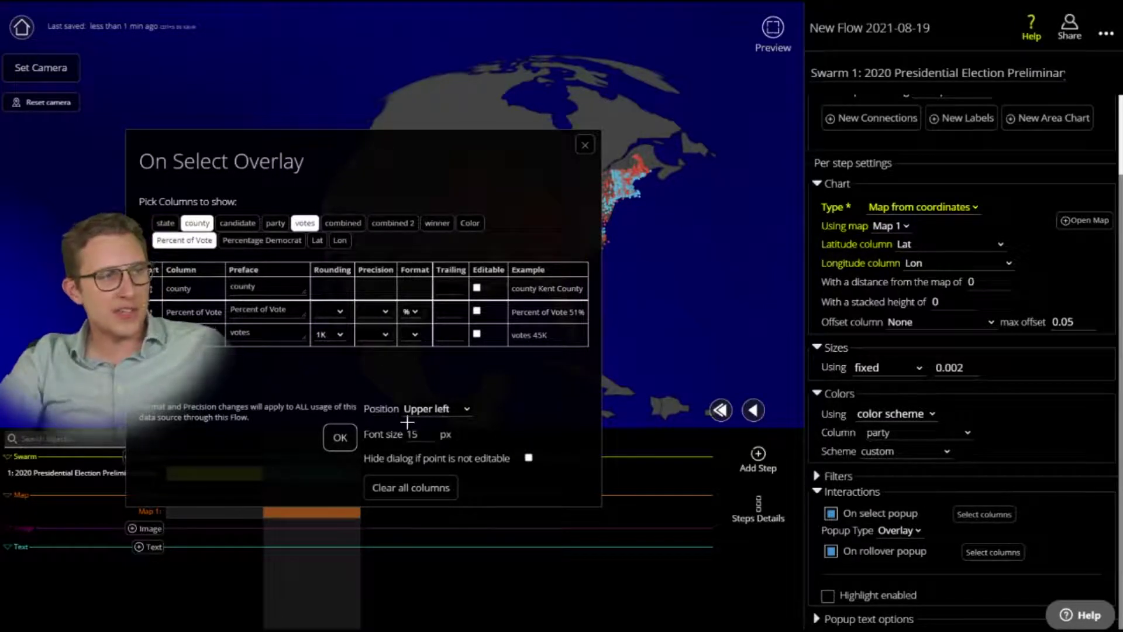
{"action": "left_click", "coordinate": [338, 440]}
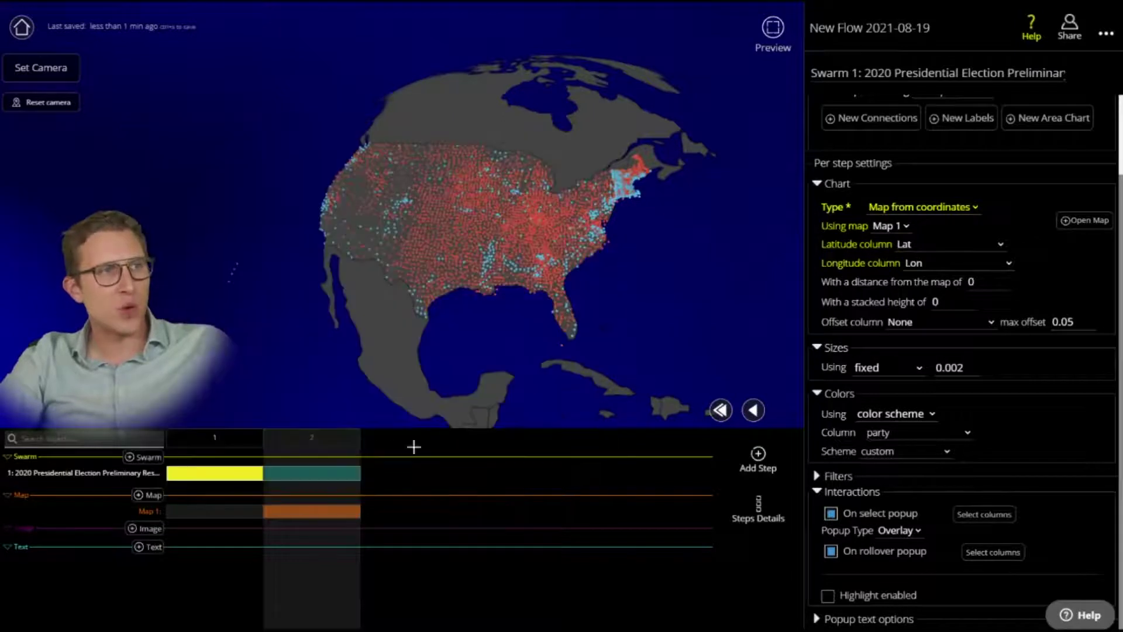
Select several county dots across the globe to check the county, vote percentage and votes in the overlay
{"action": "left_click", "coordinate": [512, 227]}
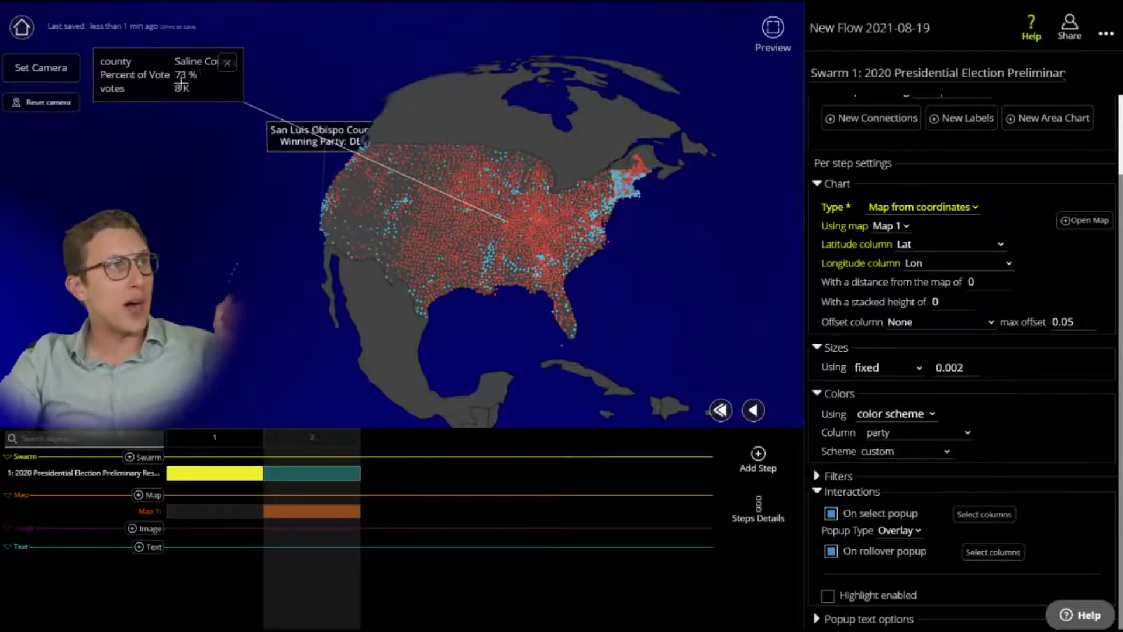
{"action": "left_click", "coordinate": [228, 63]}
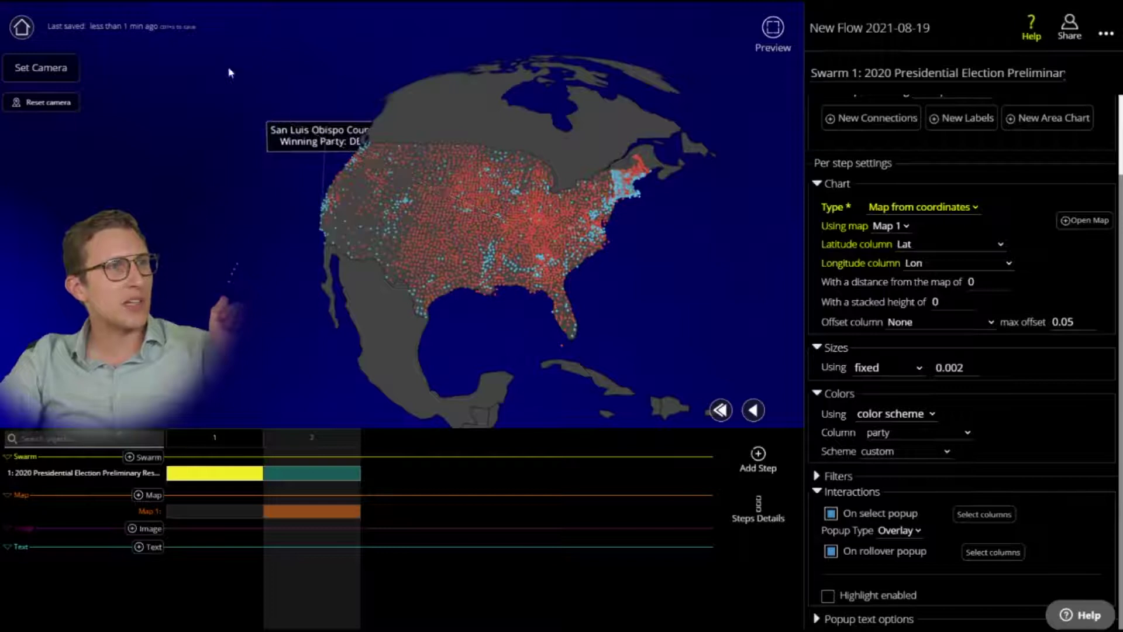
{"action": "left_click", "coordinate": [259, 486]}
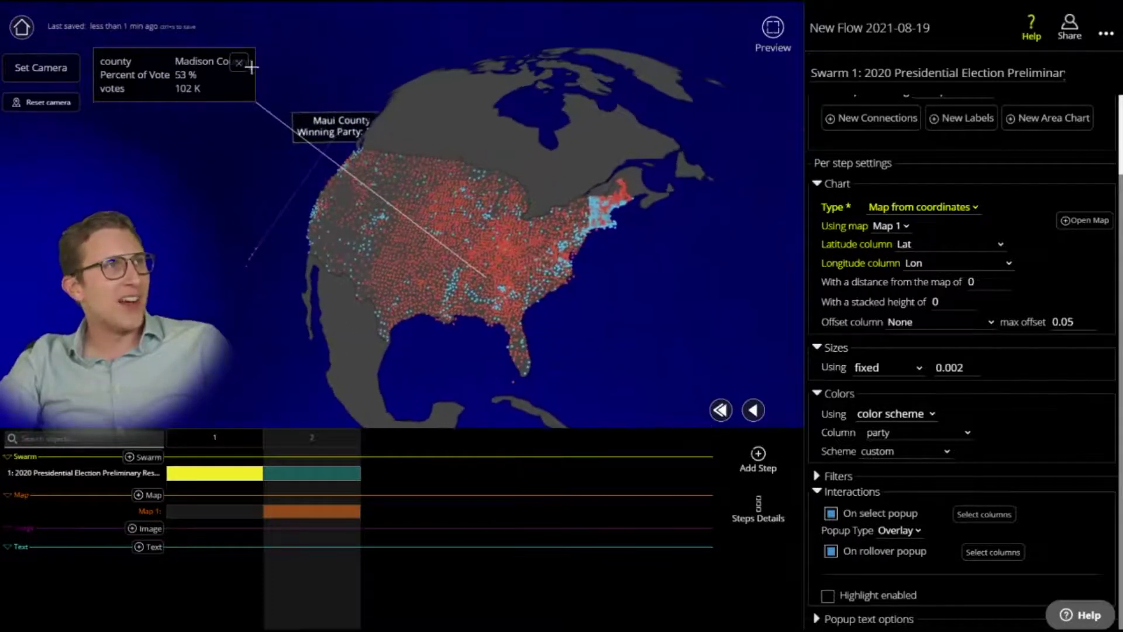
{"action": "scroll", "coordinate": [346, 334], "scroll_direction": "up", "scroll_amount": 4}
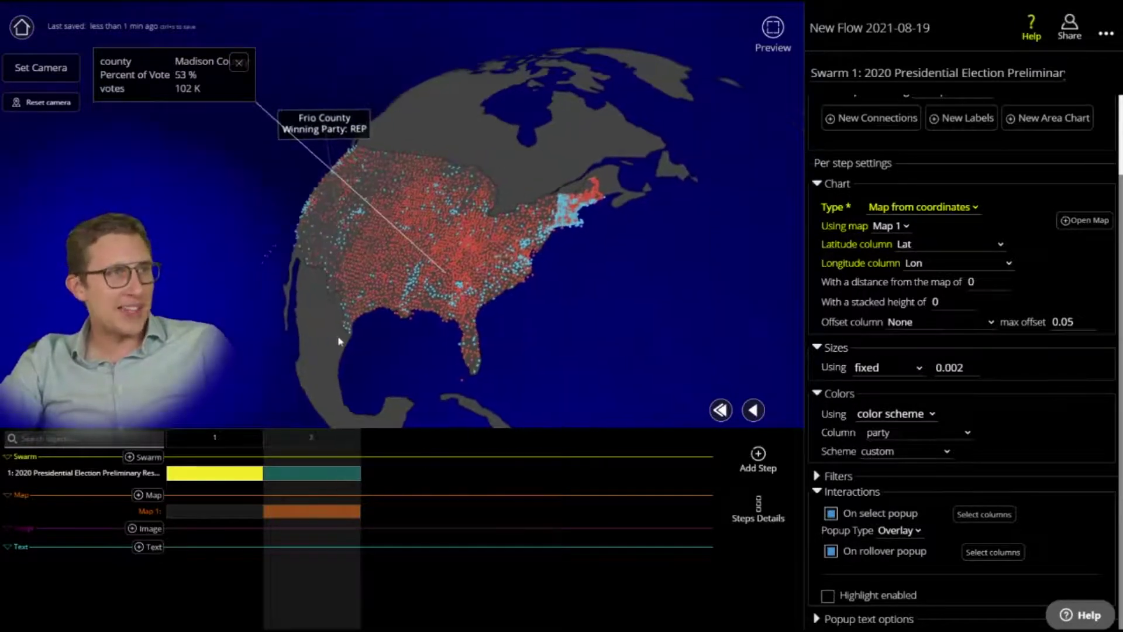
{"action": "left_click", "coordinate": [329, 236]}
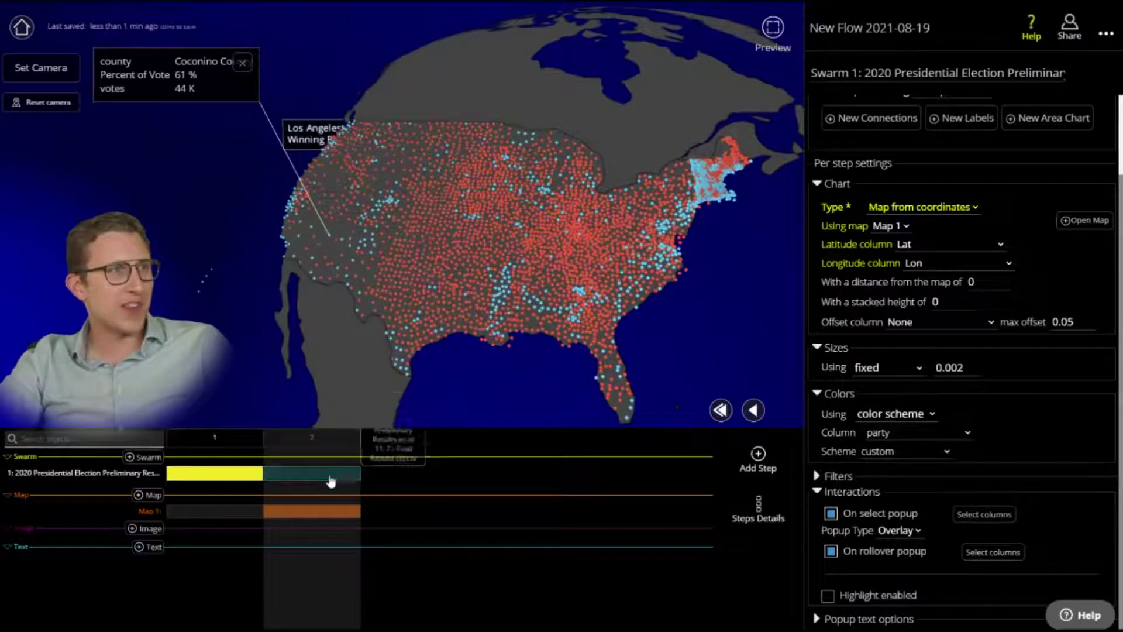
Make the votes column editable in the select overlay and set McDonald County's votes to 10000
{"action": "left_click", "coordinate": [990, 515]}
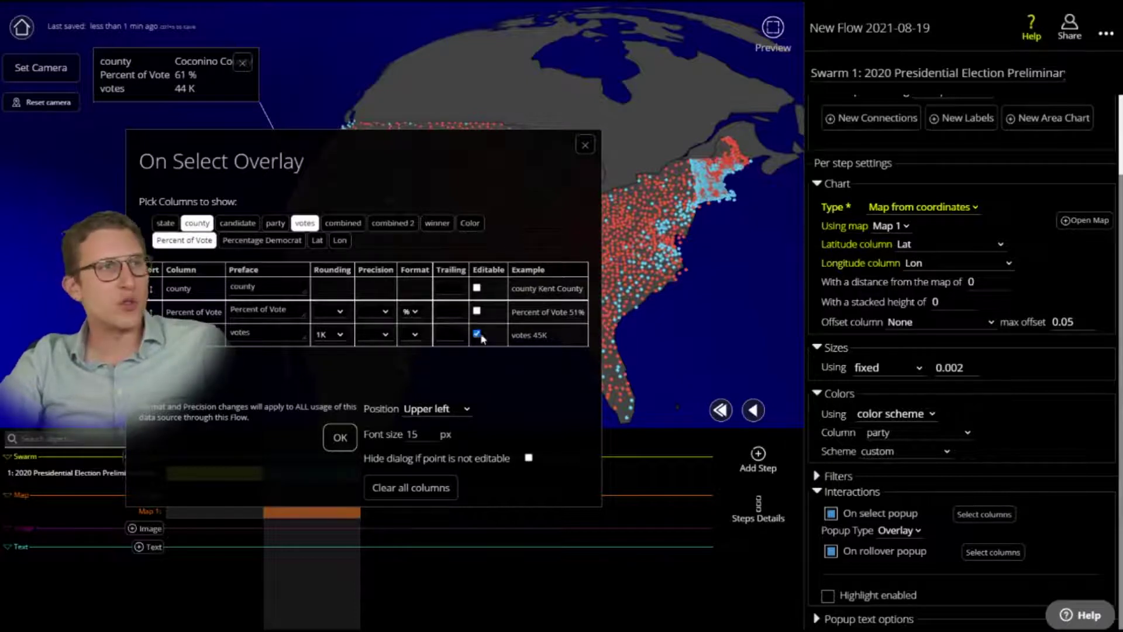
{"action": "left_click", "coordinate": [339, 439]}
{"action": "left_click", "coordinate": [472, 245]}
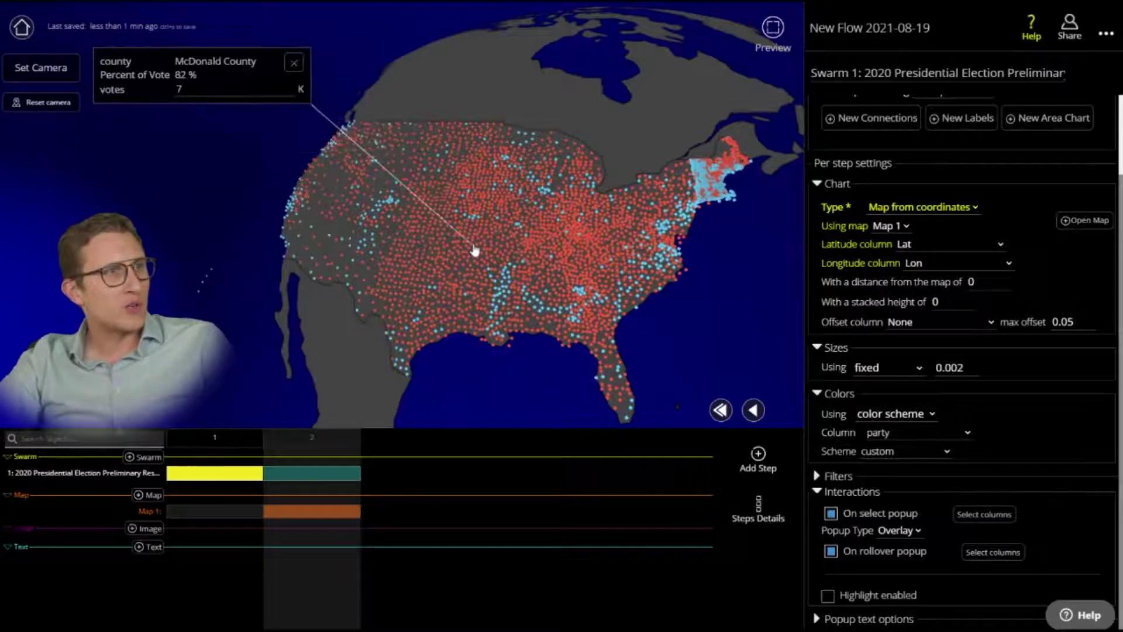
{"action": "left_click", "coordinate": [208, 91]}
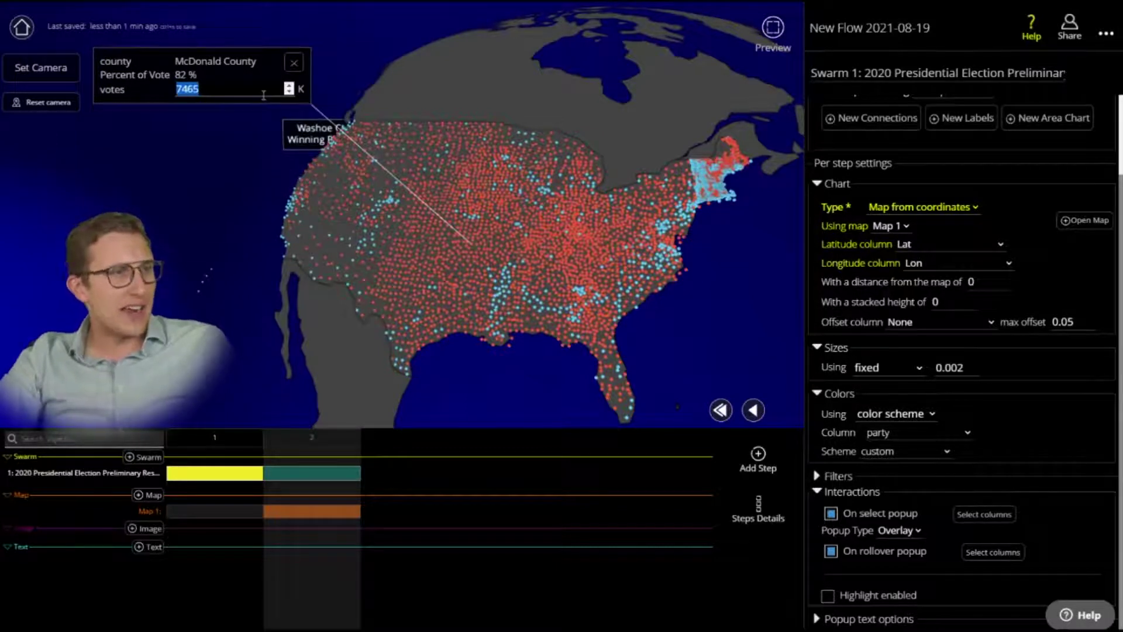
{"action": "type", "text": "10000"}
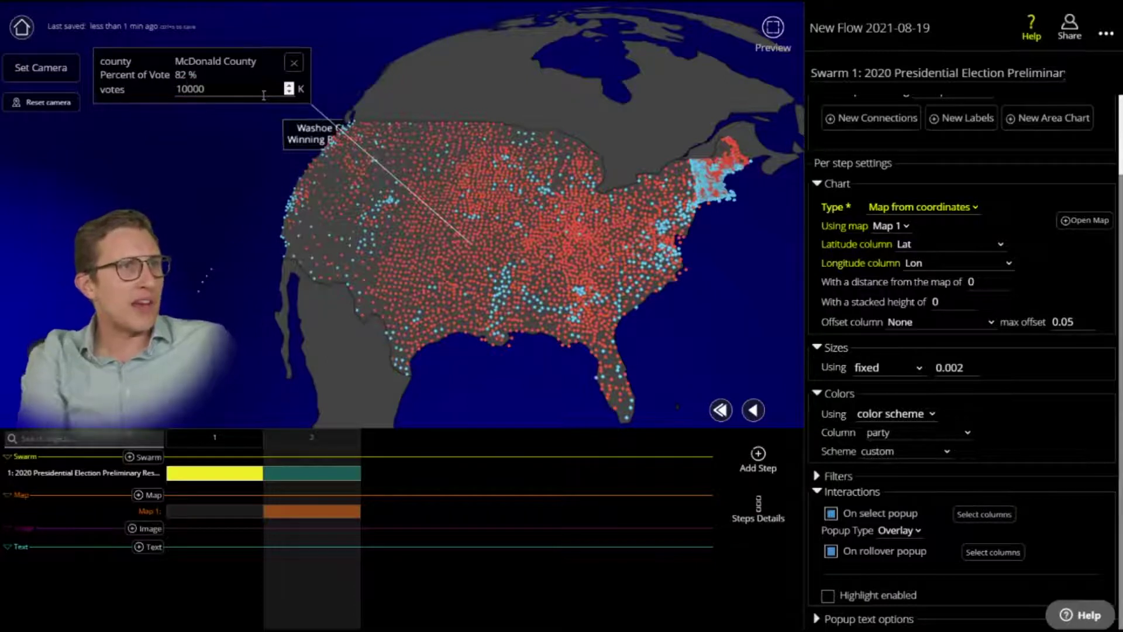
{"action": "key", "text": "Return"}
Select other county dots in the central and eastern US to view their overlay details
{"action": "left_click", "coordinate": [560, 244]}
{"action": "left_click", "coordinate": [554, 202]}
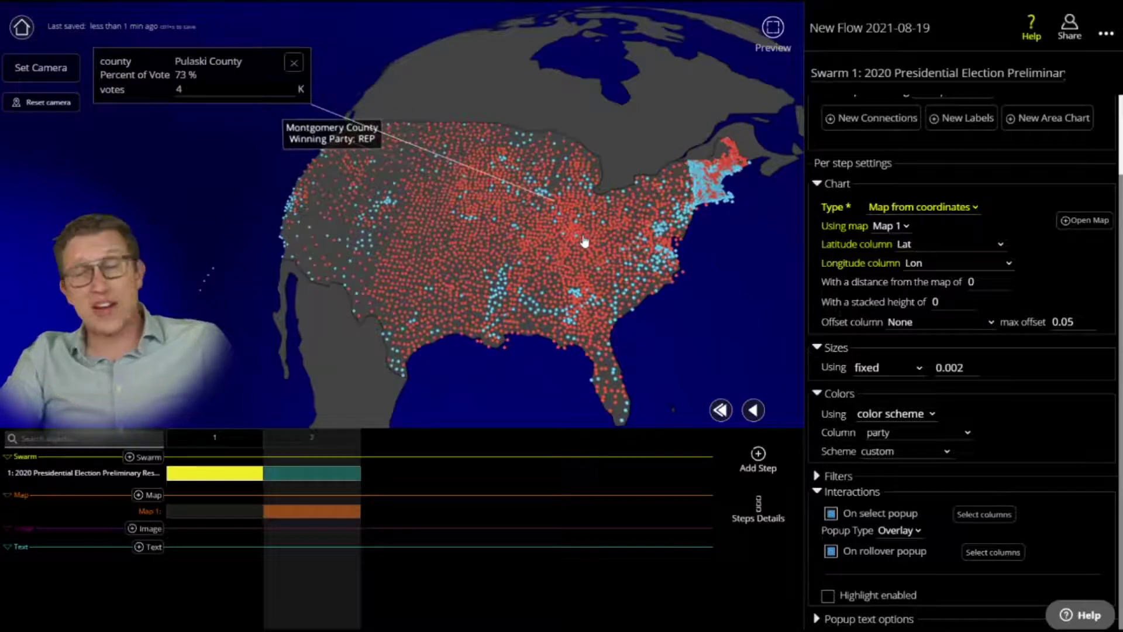
{"action": "left_click", "coordinate": [491, 269]}
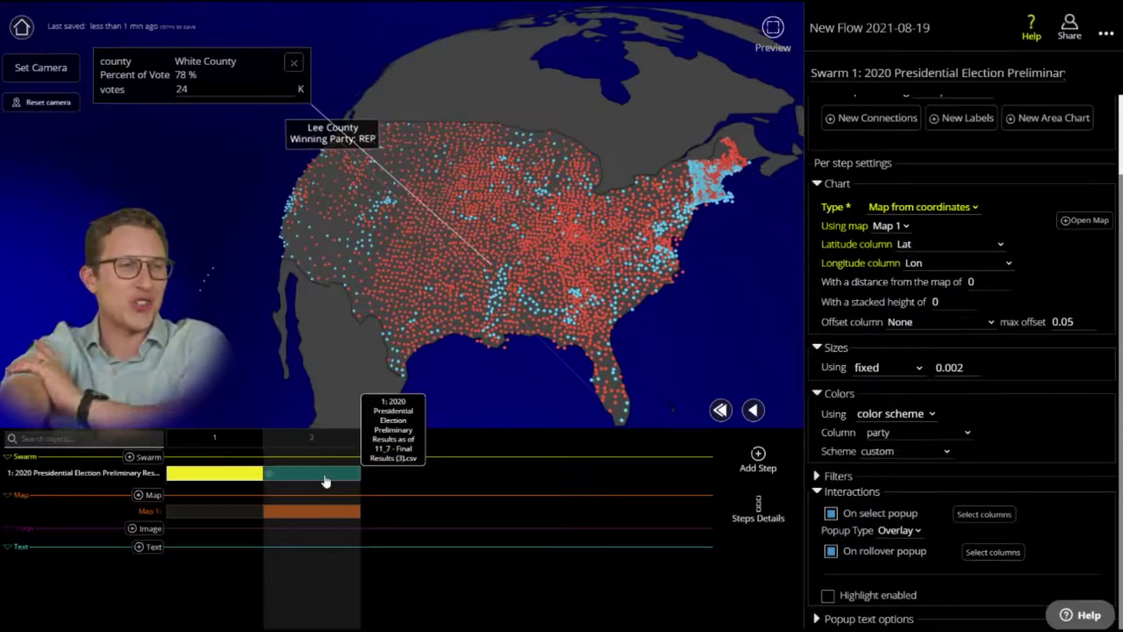
Add a third step to the flow and offset the county dots by votes with a max offset of 0.25
{"action": "left_click", "coordinate": [758, 456]}
{"action": "left_click", "coordinate": [639, 332]}
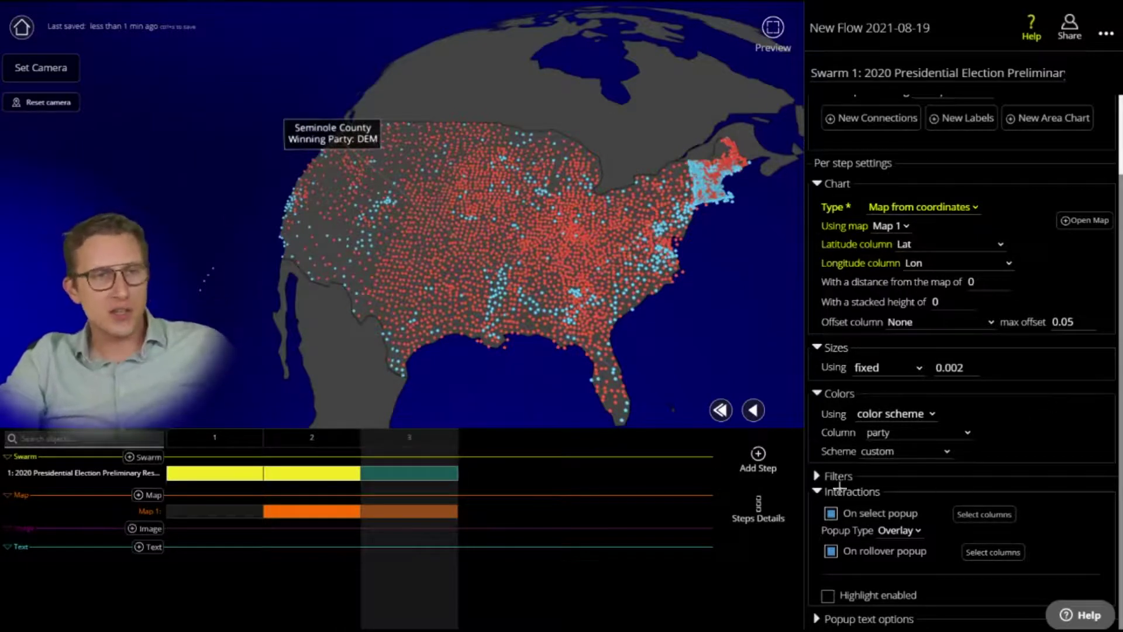
{"action": "left_click", "coordinate": [938, 355]}
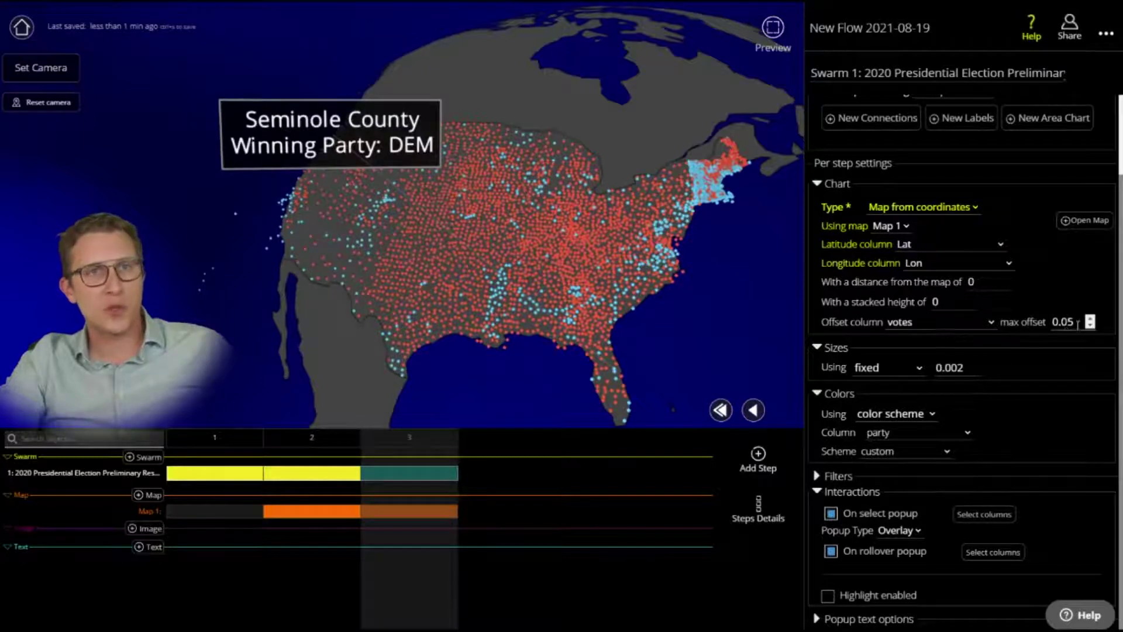
{"action": "left_click_drag", "start_coordinate": [1062, 322], "coordinate": [1100, 321]}
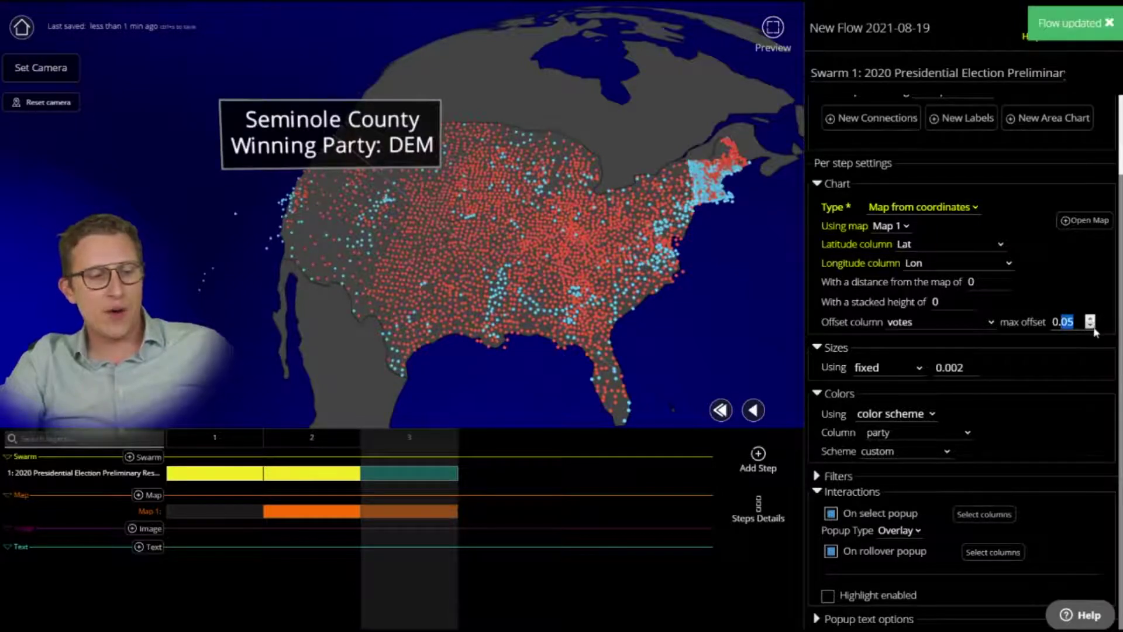
{"action": "type", "text": "25"}
{"action": "left_click_drag", "start_coordinate": [711, 334], "coordinate": [683, 351]}
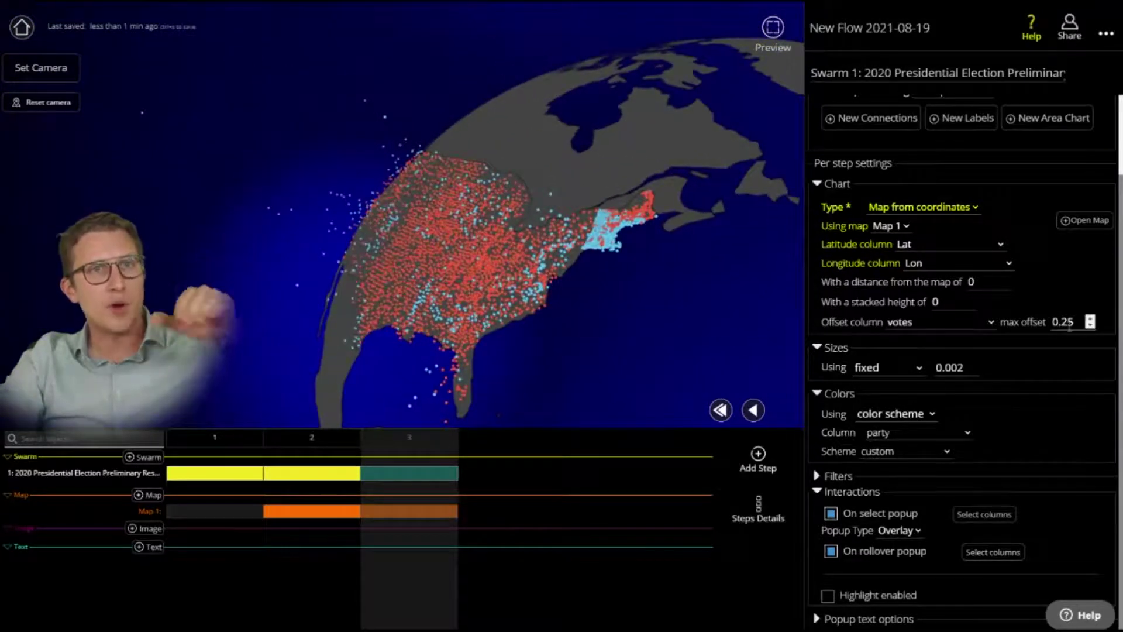
Add connections from the county swarm's dots to the axis or map with a line thickness of 0.02
{"action": "scroll", "coordinate": [965, 281], "scroll_direction": "up", "scroll_amount": 2}
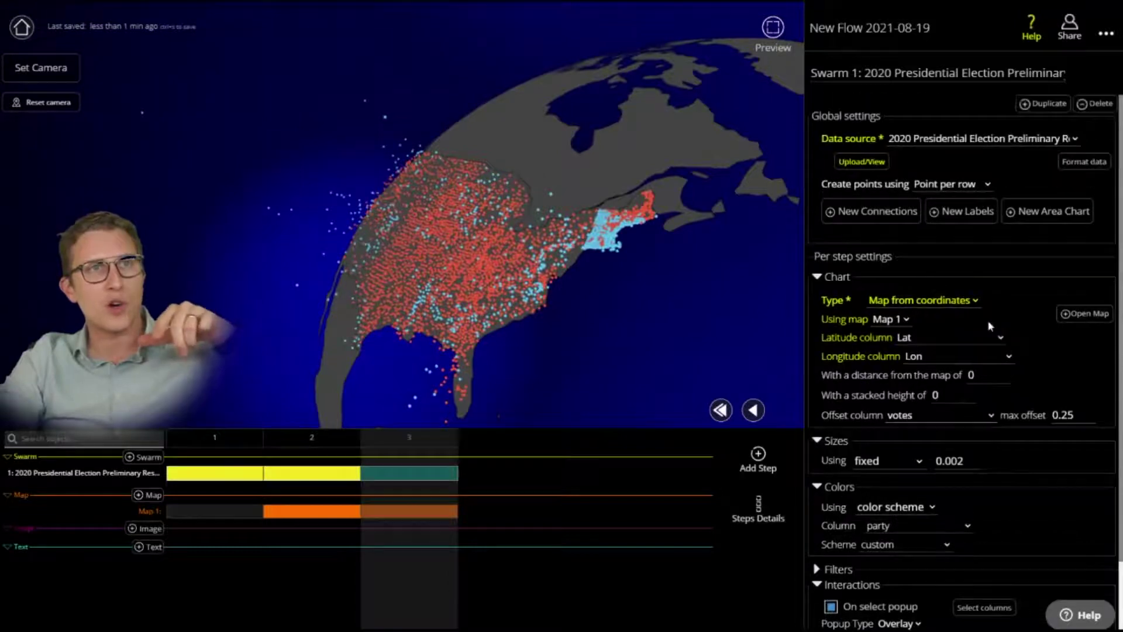
{"action": "left_click", "coordinate": [874, 214]}
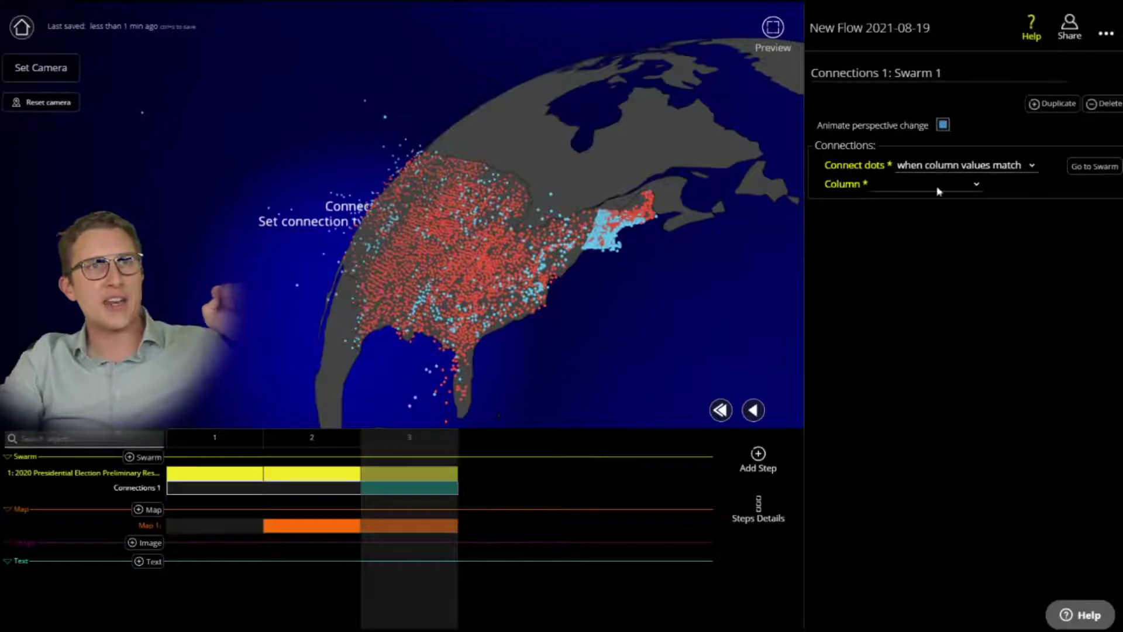
{"action": "left_click", "coordinate": [936, 251]}
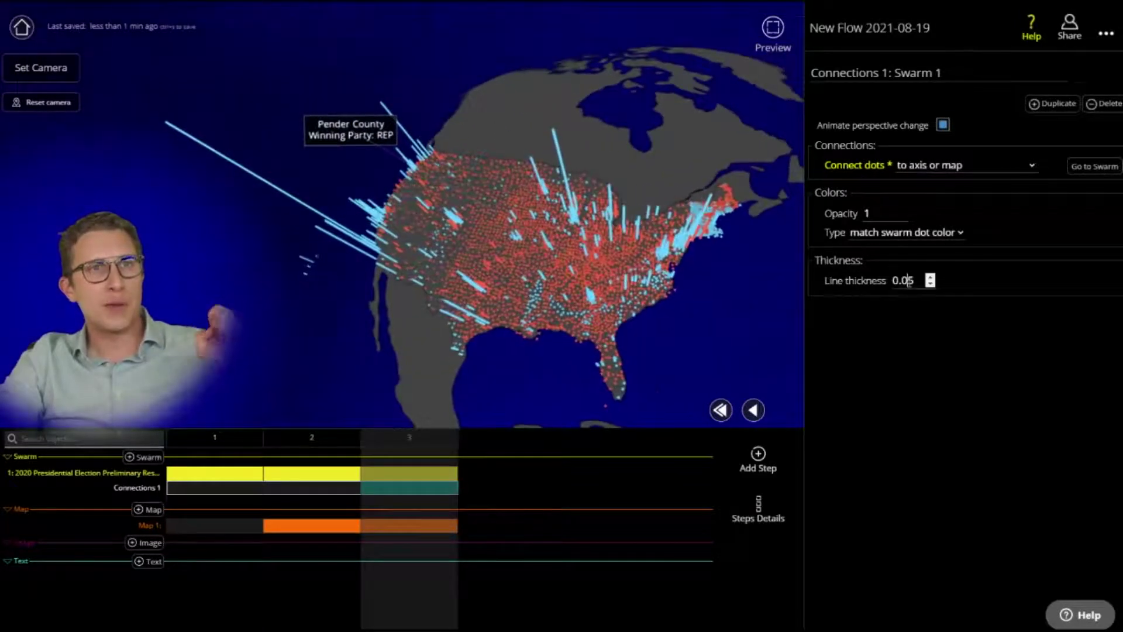
{"action": "left_click_drag", "start_coordinate": [907, 280], "coordinate": [917, 283]}
{"action": "type", "text": "2"}
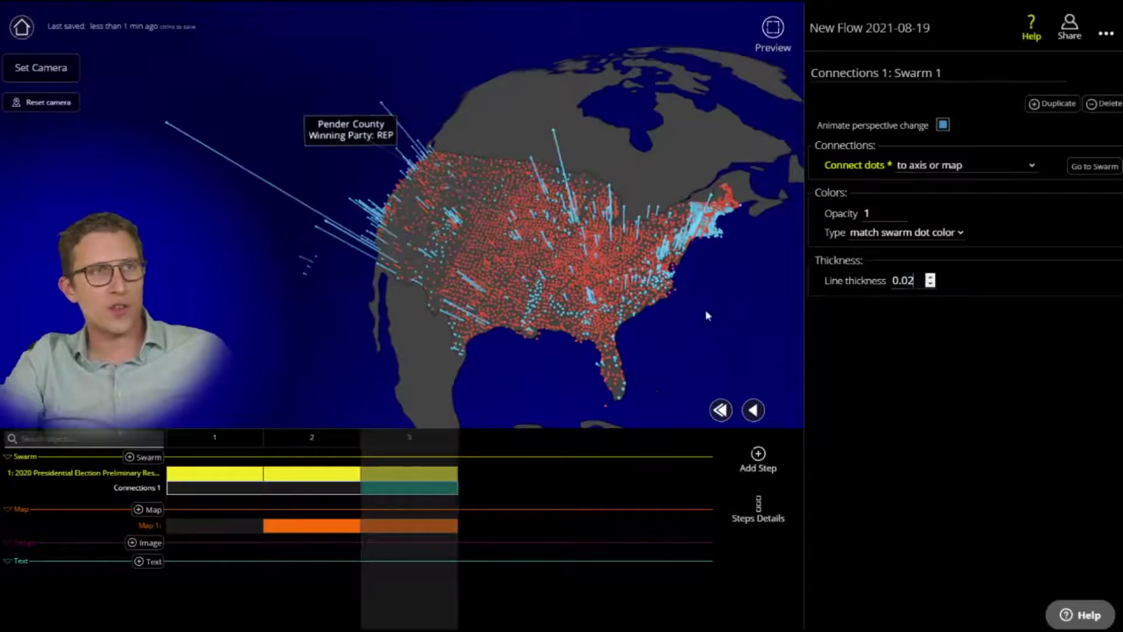
Select the raised Cook County dot and change its votes to 757 in the overlay
{"action": "scroll", "coordinate": [641, 319], "scroll_direction": "up", "scroll_amount": 3}
{"action": "scroll", "coordinate": [642, 319], "scroll_direction": "down", "scroll_amount": 5}
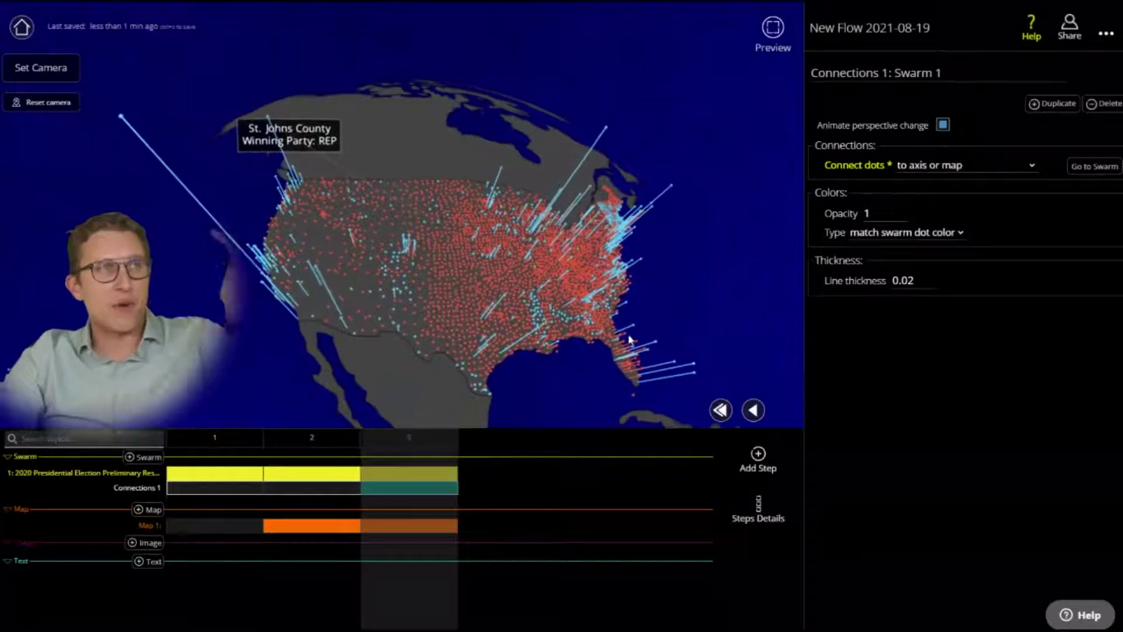
{"action": "left_click", "coordinate": [608, 132]}
{"action": "left_click_drag", "start_coordinate": [609, 133], "coordinate": [402, 220]}
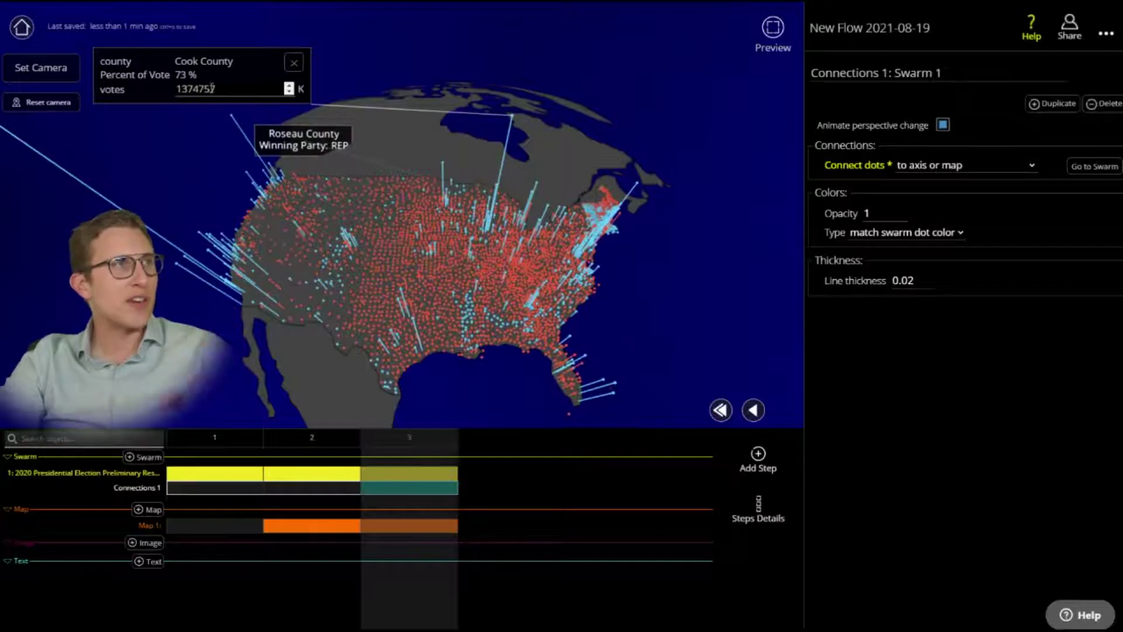
{"action": "left_click_drag", "start_coordinate": [198, 89], "coordinate": [152, 92]}
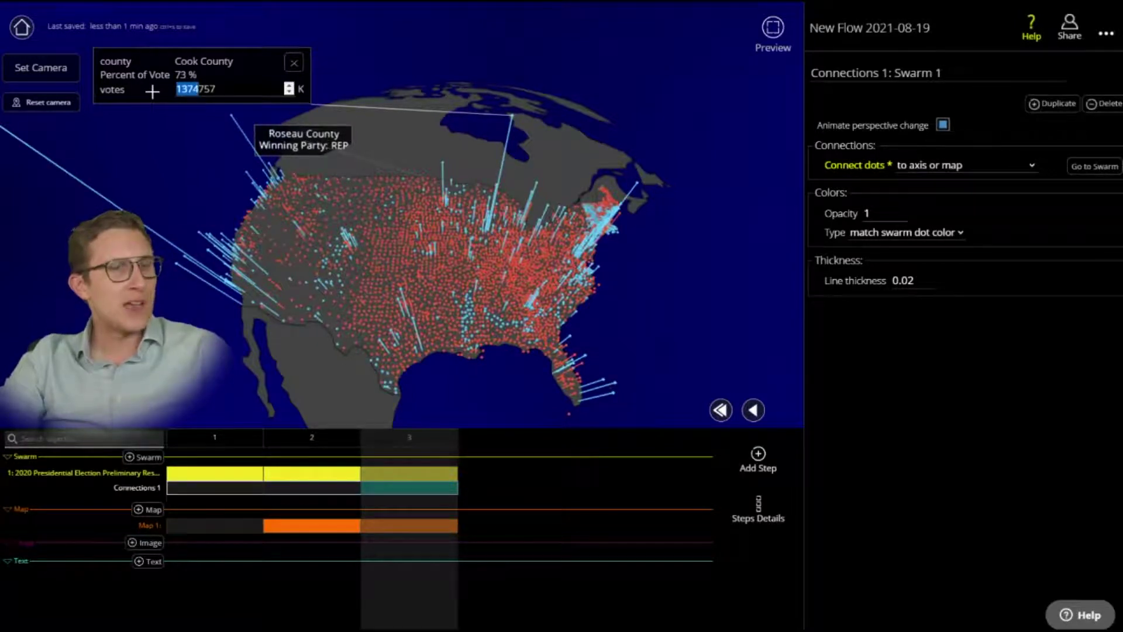
{"action": "key", "text": "BackSpace"}
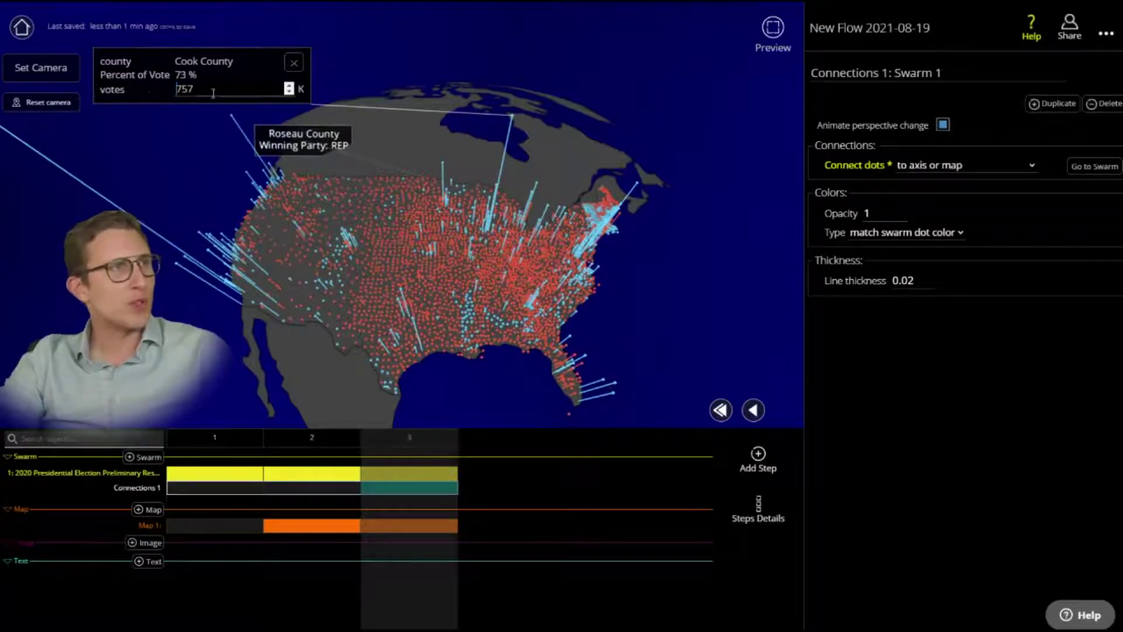
{"action": "left_click", "coordinate": [411, 48]}
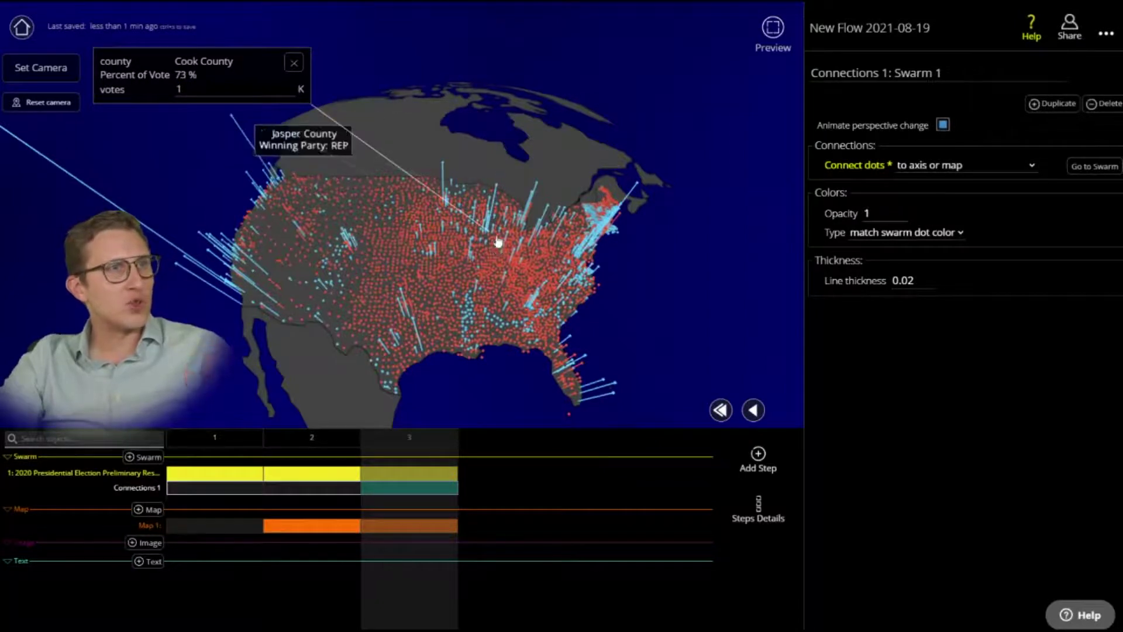
Change Cook County's votes to 5000 in its overlay
{"action": "scroll", "coordinate": [508, 259], "scroll_direction": "up", "scroll_amount": 3}
{"action": "scroll", "coordinate": [509, 263], "scroll_direction": "up", "scroll_amount": 3}
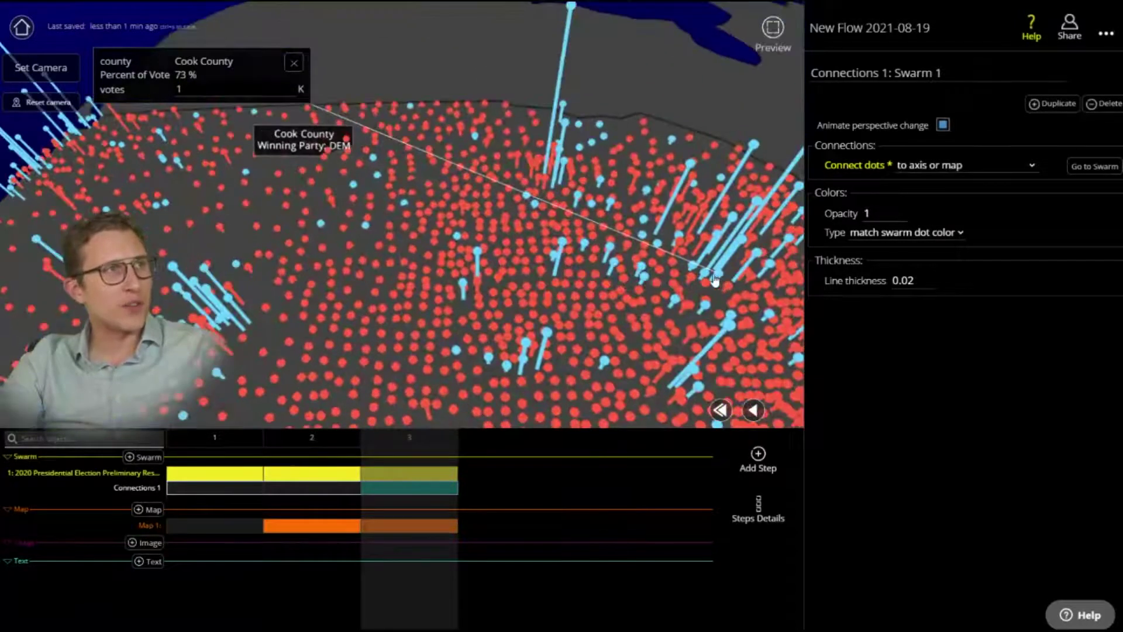
{"action": "double_click", "coordinate": [212, 89]}
{"action": "type", "text": "5000"}
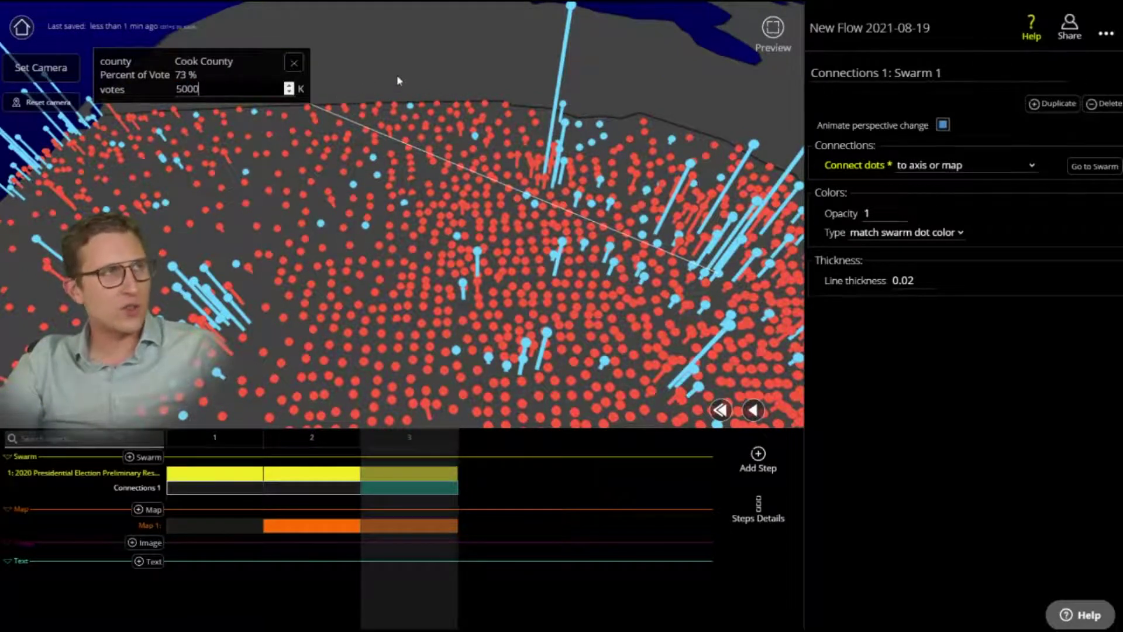
{"action": "key", "text": "Return"}
{"action": "scroll", "coordinate": [396, 117], "scroll_direction": "down", "scroll_amount": 5}
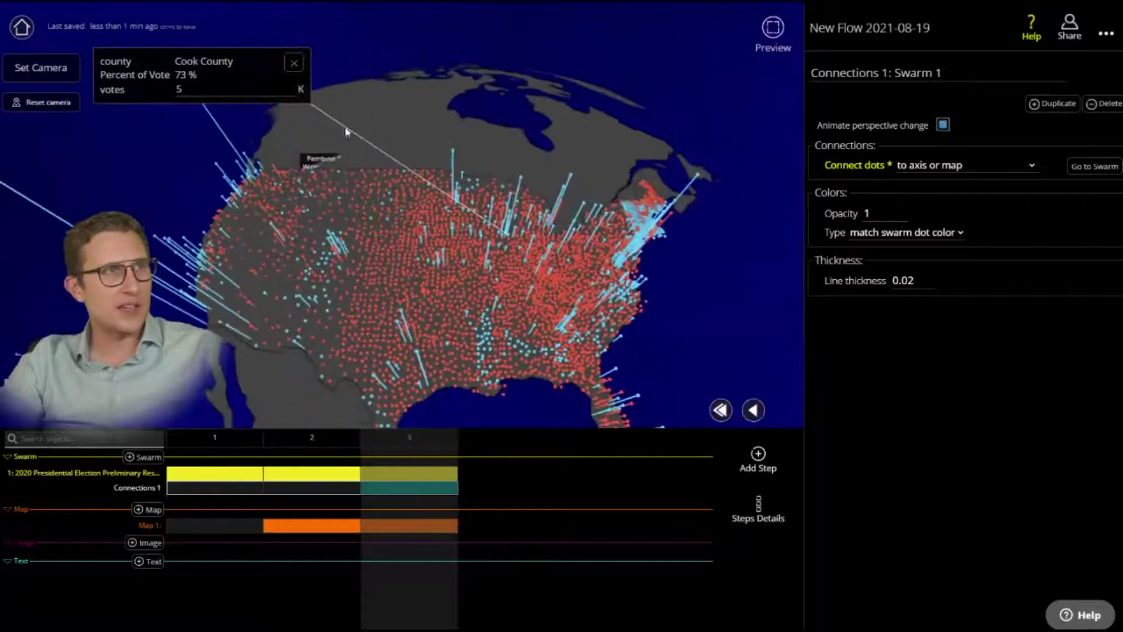
Select the raised Hennepin County dot and change its votes to 53237 in the overlay
{"action": "left_click", "coordinate": [389, 188]}
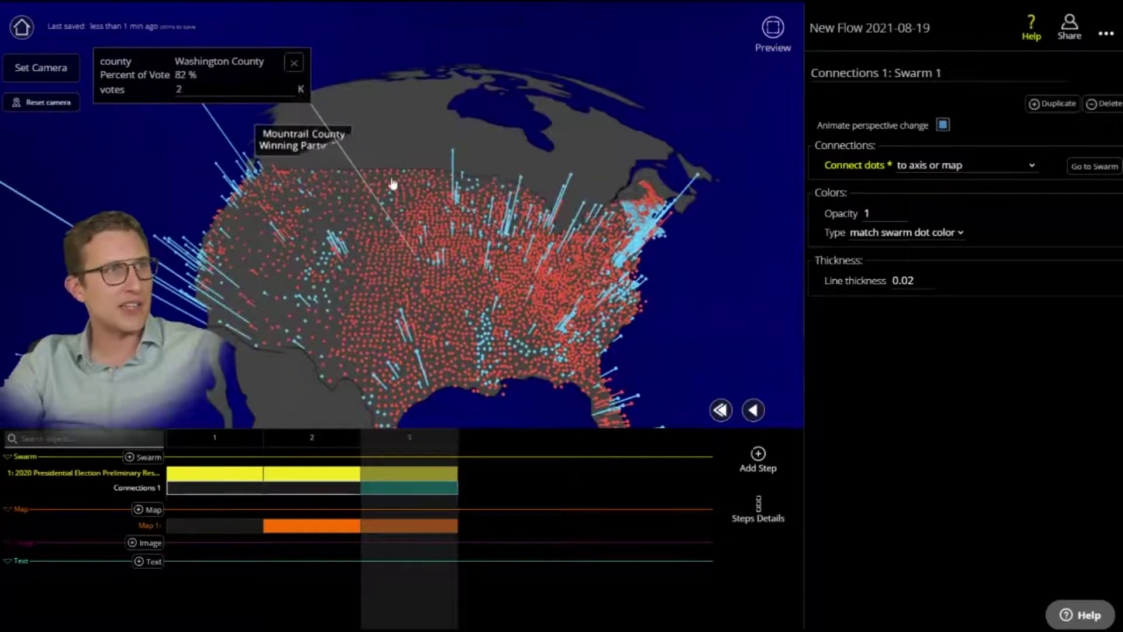
{"action": "left_click", "coordinate": [453, 154]}
{"action": "left_click", "coordinate": [205, 90]}
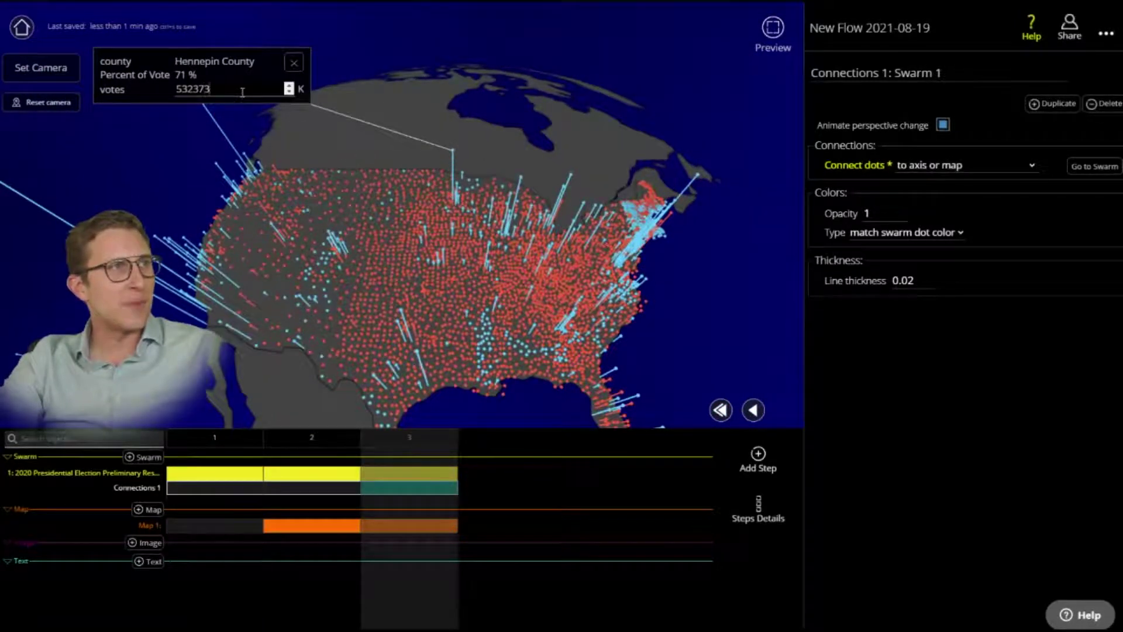
{"action": "key", "text": "BackSpace"}
{"action": "key", "text": "Return"}
{"action": "scroll", "coordinate": [518, 164], "scroll_direction": "down", "scroll_amount": 3}
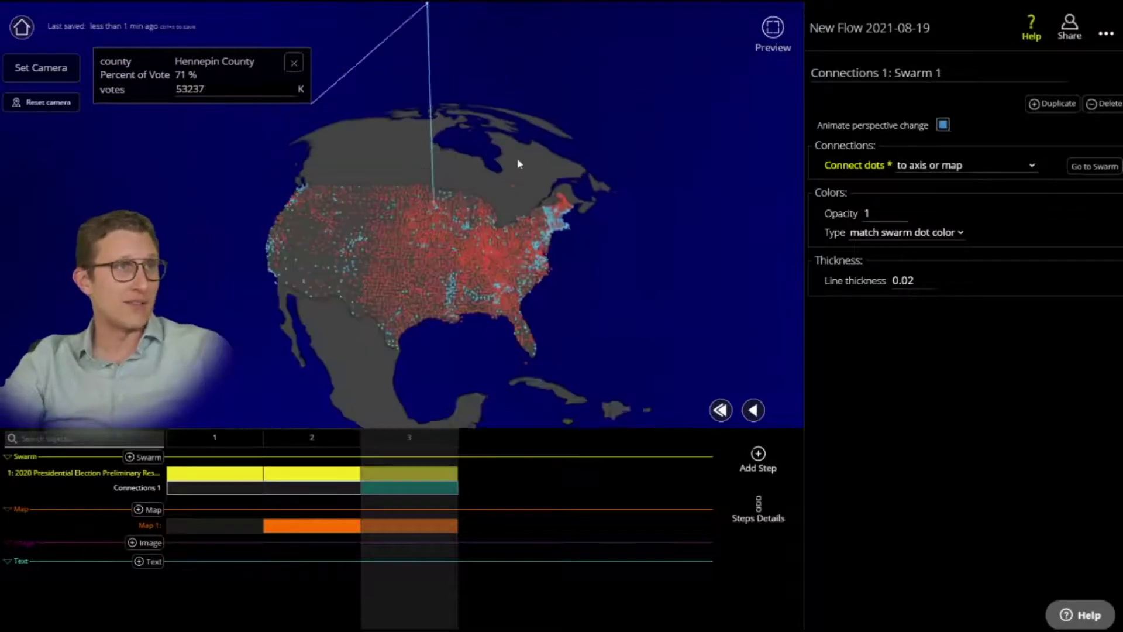
{"action": "scroll", "coordinate": [518, 163], "scroll_direction": "down", "scroll_amount": 4}
{"action": "left_click_drag", "start_coordinate": [501, 169], "coordinate": [496, 97]}
{"action": "right_click_drag", "start_coordinate": [496, 97], "coordinate": [505, 269]}
{"action": "left_click_drag", "start_coordinate": [505, 269], "coordinate": [487, 205]}
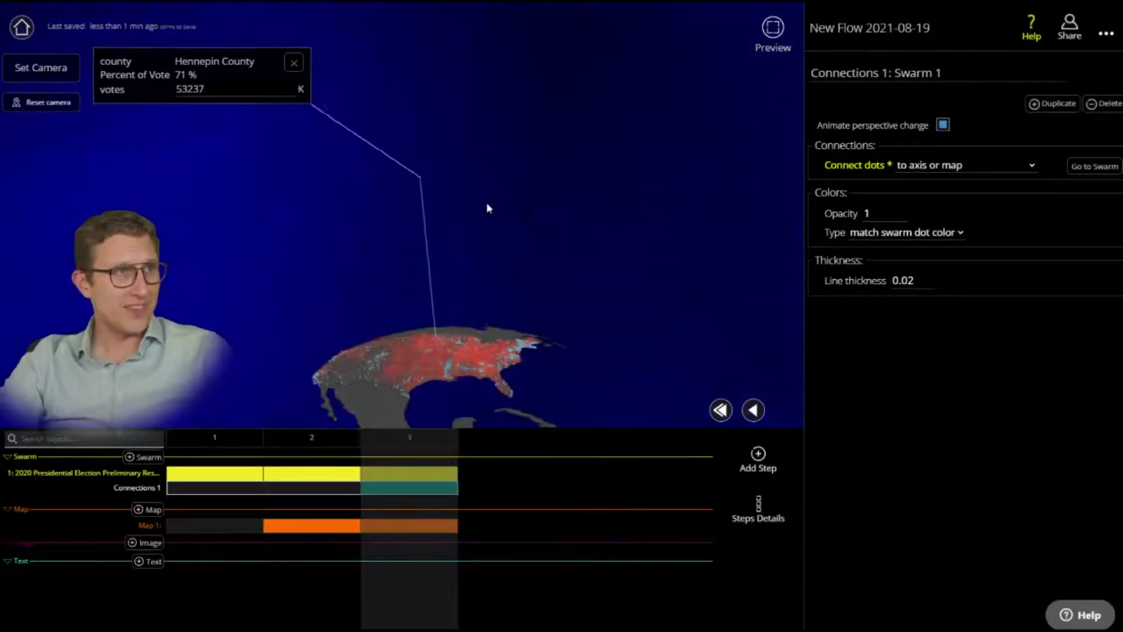
Set Hennepin County's votes to 532 and close its overlay
{"action": "left_click", "coordinate": [240, 89]}
{"action": "type", "text": "300"}
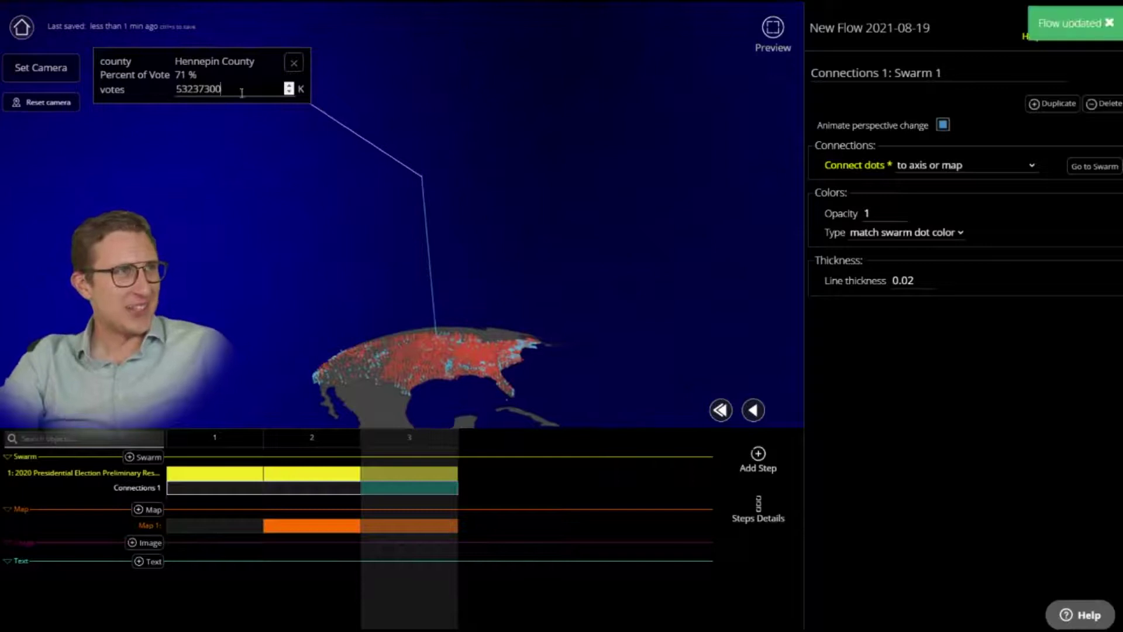
{"action": "key", "text": "BackSpace"}
{"action": "key", "text": "BackSpace"}
{"action": "key", "text": "BackSpace"}
{"action": "key", "text": "BackSpace"}
{"action": "key", "text": "BackSpace"}
{"action": "key", "text": "Return"}
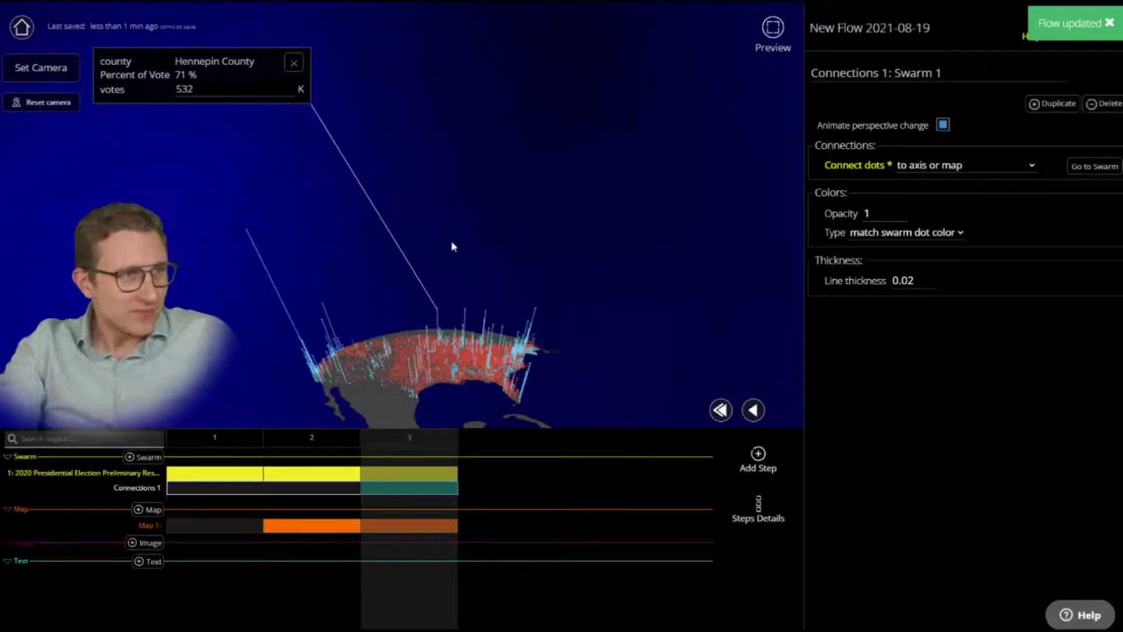
{"action": "left_click", "coordinate": [293, 64]}
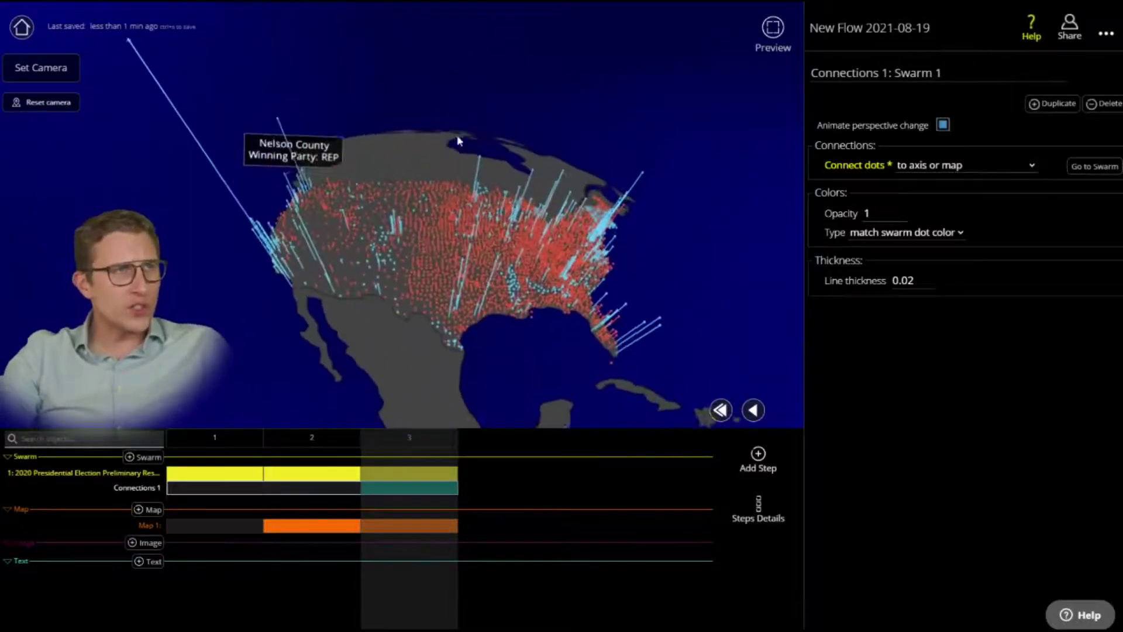
Duplicate the current step as step 4 and color its county swarm with a gradient scale based on Percentage Democrat
{"action": "left_click", "coordinate": [758, 457]}
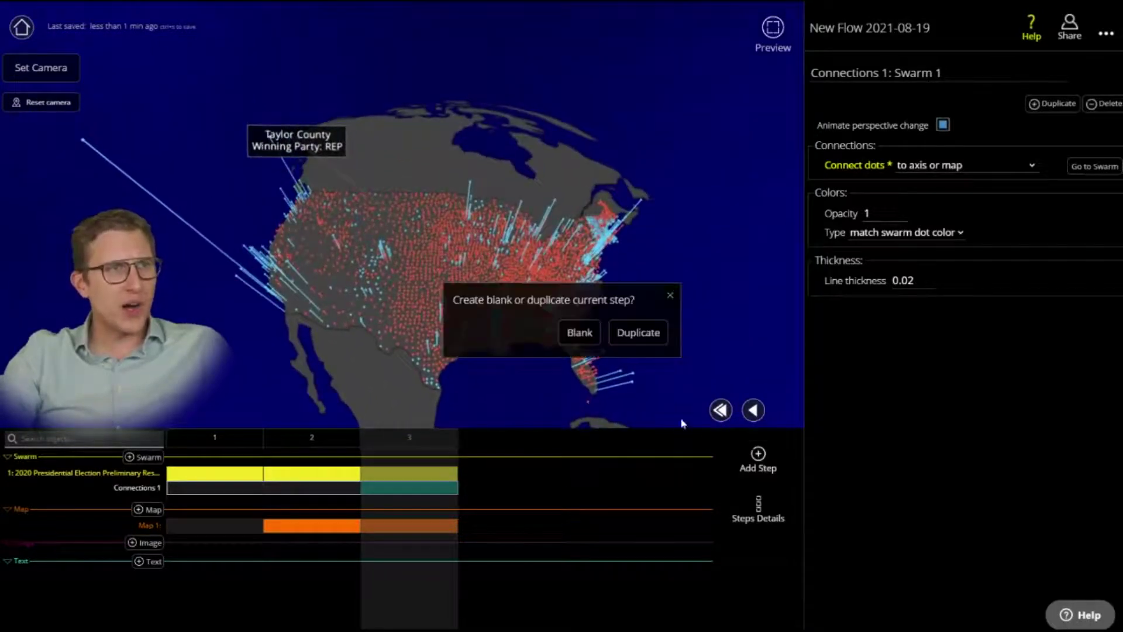
{"action": "left_click", "coordinate": [647, 339]}
{"action": "left_click", "coordinate": [524, 473]}
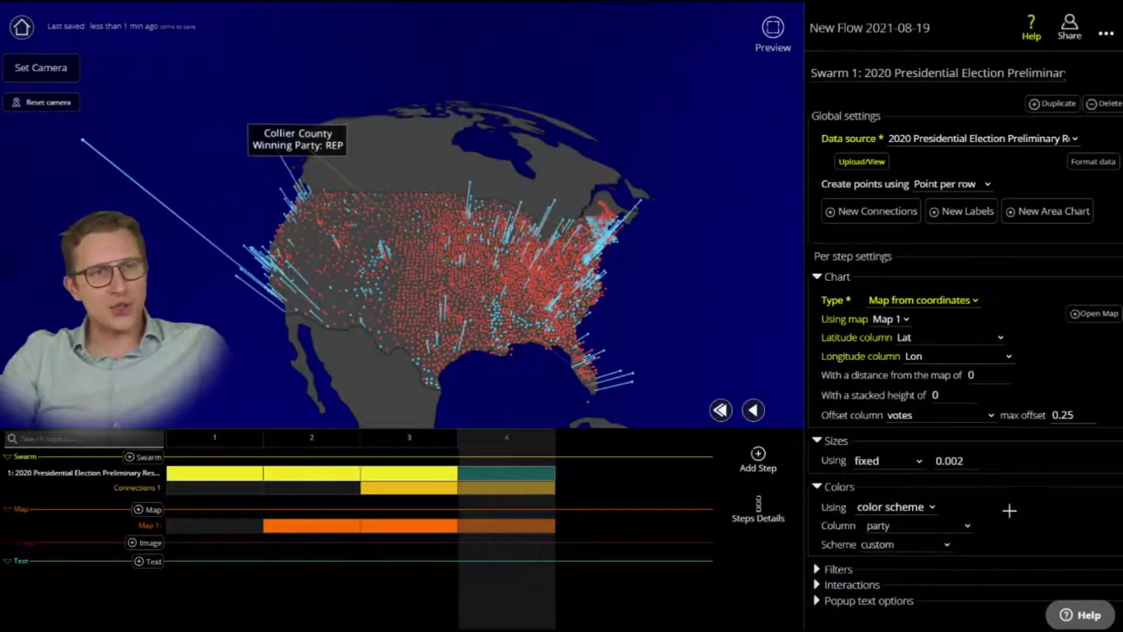
{"action": "left_click", "coordinate": [911, 543]}
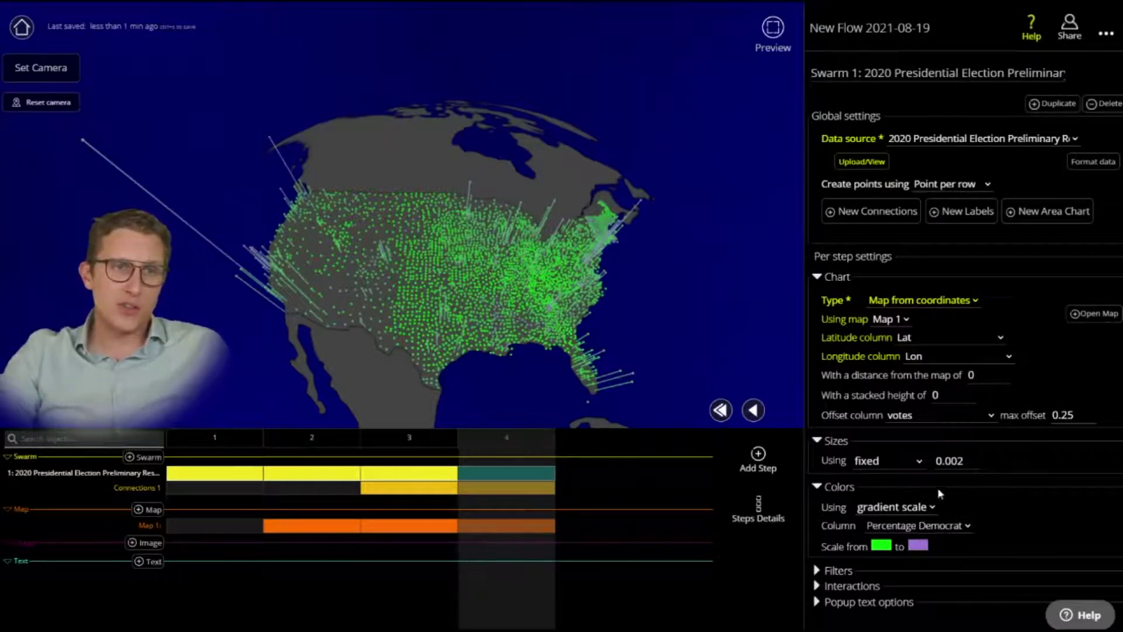
Set the Percentage Democrat gradient to scale from red to light cyan
{"action": "left_click", "coordinate": [974, 476]}
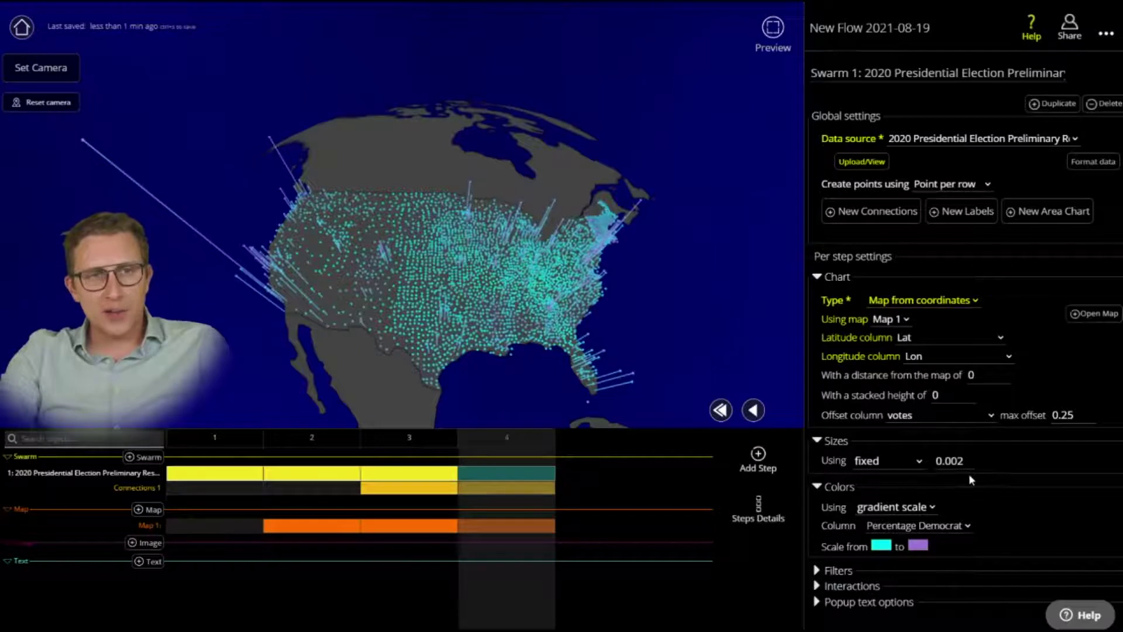
{"action": "left_click", "coordinate": [972, 375]}
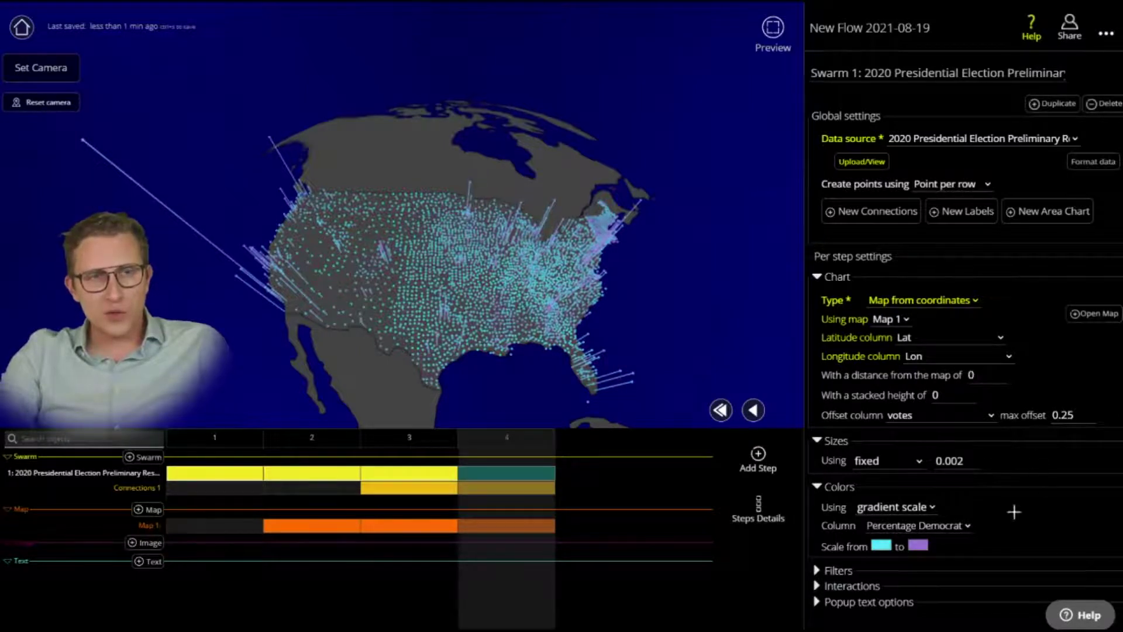
{"action": "left_click", "coordinate": [1050, 474]}
{"action": "left_click", "coordinate": [1040, 375]}
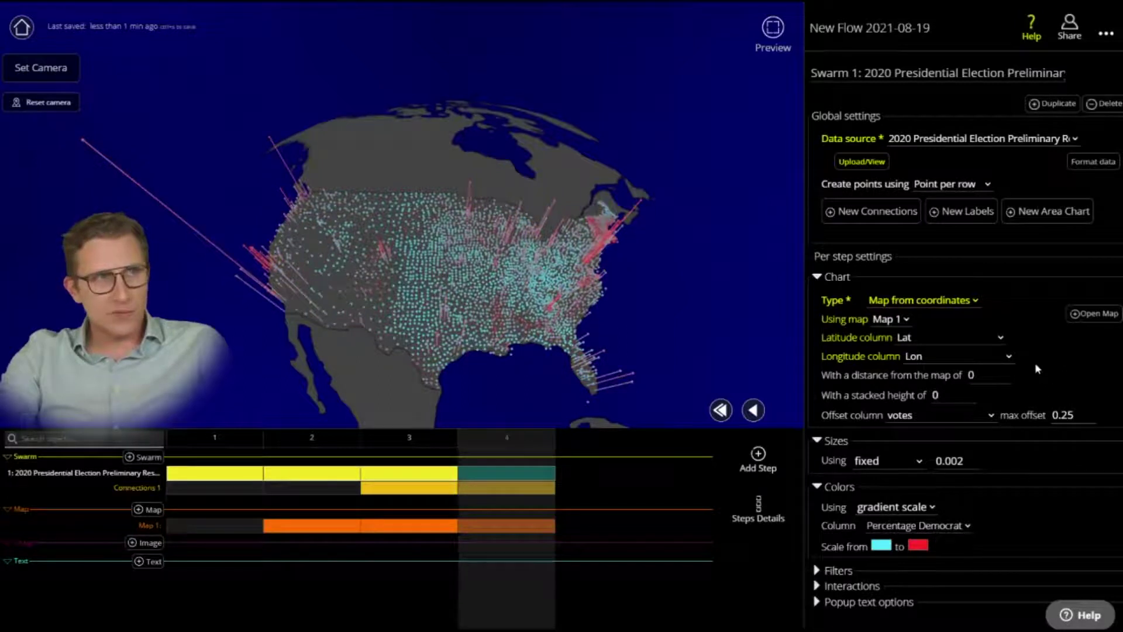
{"action": "left_click", "coordinate": [1008, 480]}
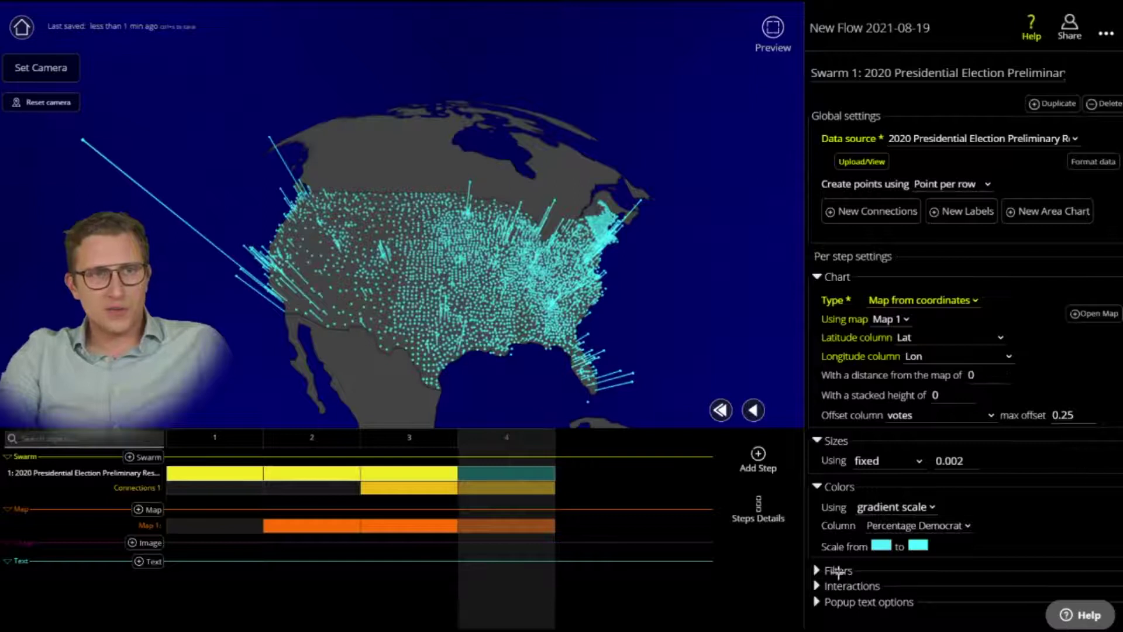
{"action": "left_click", "coordinate": [936, 478]}
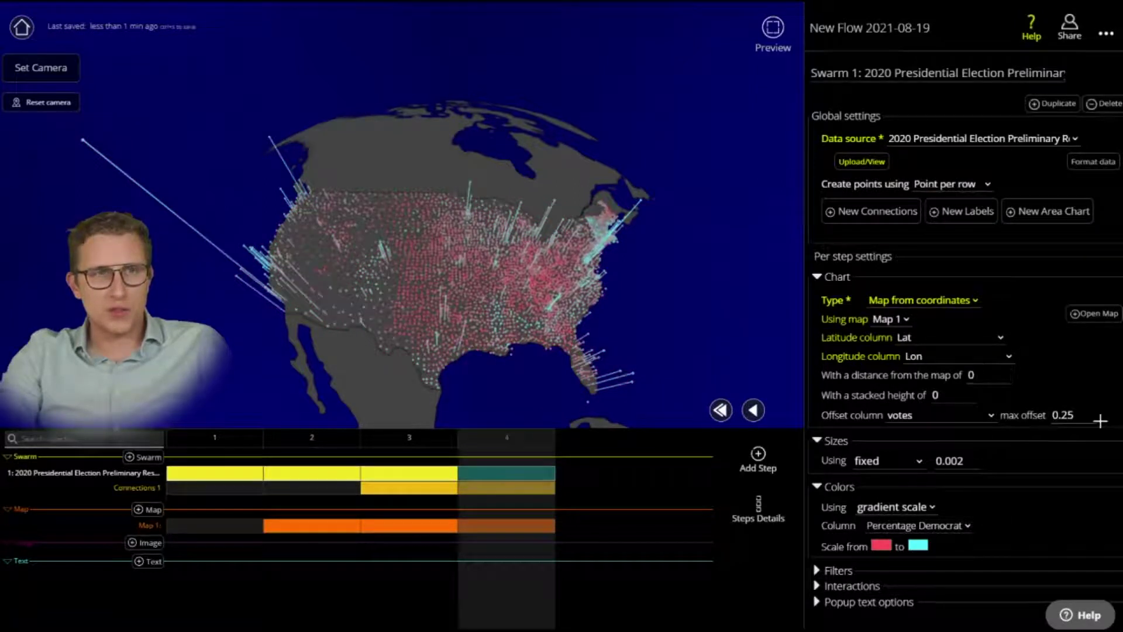
Examine the gradient-colored county dots across the US and view the Dallas County dot's overlay details
{"action": "left_click_drag", "start_coordinate": [192, 329], "coordinate": [260, 341]}
{"action": "scroll", "coordinate": [260, 340], "scroll_direction": "up", "scroll_amount": 4}
{"action": "left_click_drag", "start_coordinate": [644, 193], "coordinate": [594, 210]}
{"action": "scroll", "coordinate": [595, 209], "scroll_direction": "down", "scroll_amount": 3}
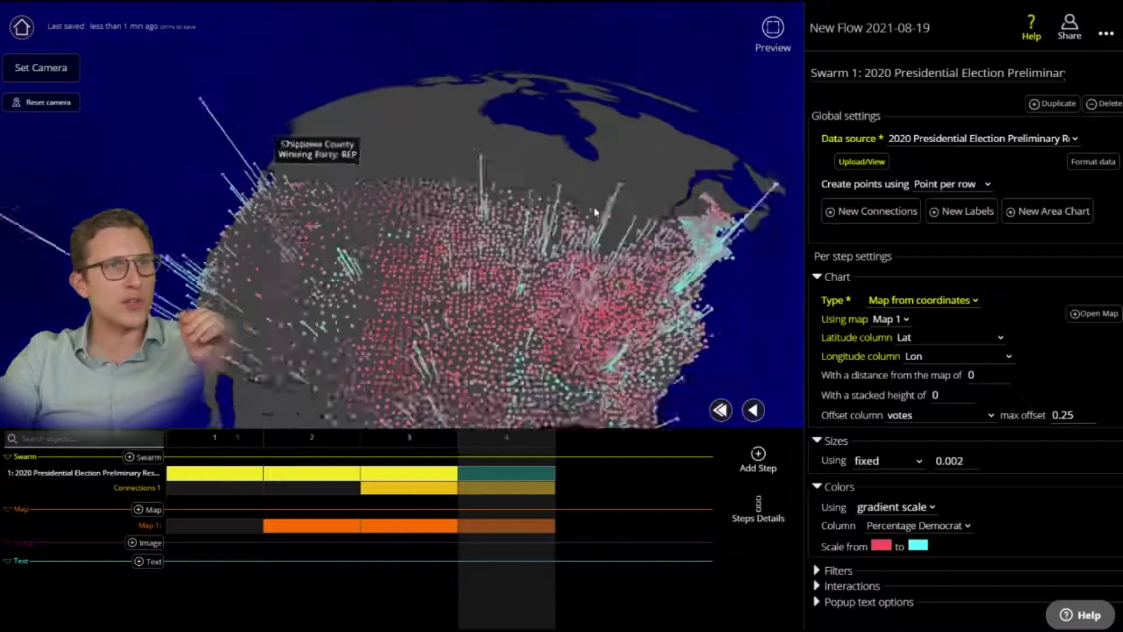
{"action": "left_click_drag", "start_coordinate": [682, 316], "coordinate": [614, 342]}
{"action": "scroll", "coordinate": [607, 344], "scroll_direction": "down", "scroll_amount": 2}
{"action": "left_click_drag", "start_coordinate": [432, 358], "coordinate": [490, 365]}
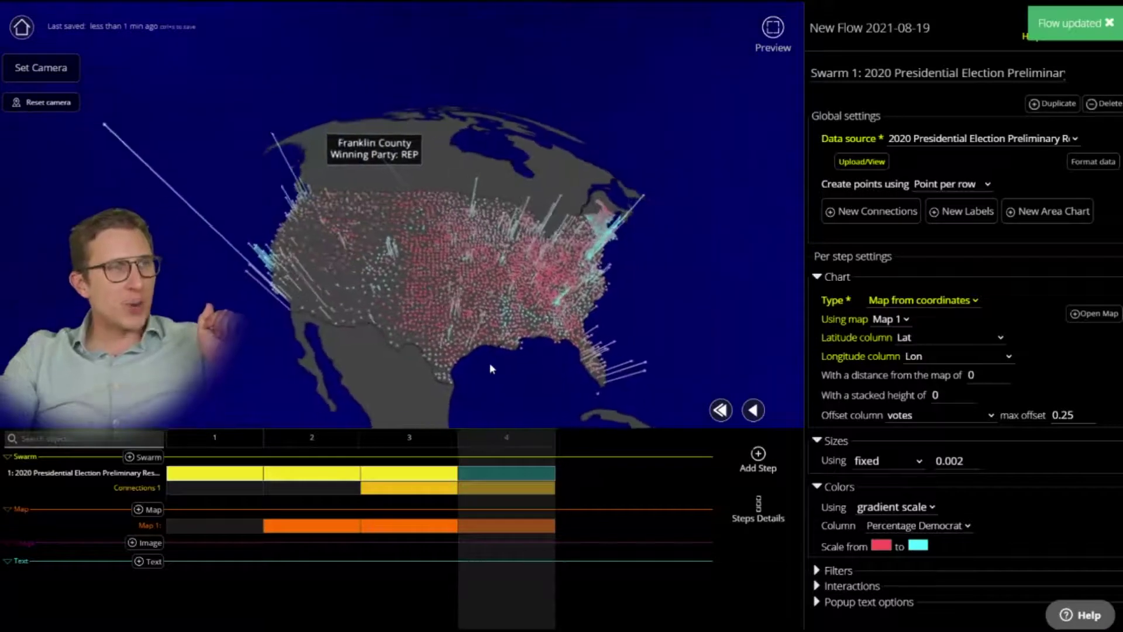
{"action": "left_click", "coordinate": [464, 296]}
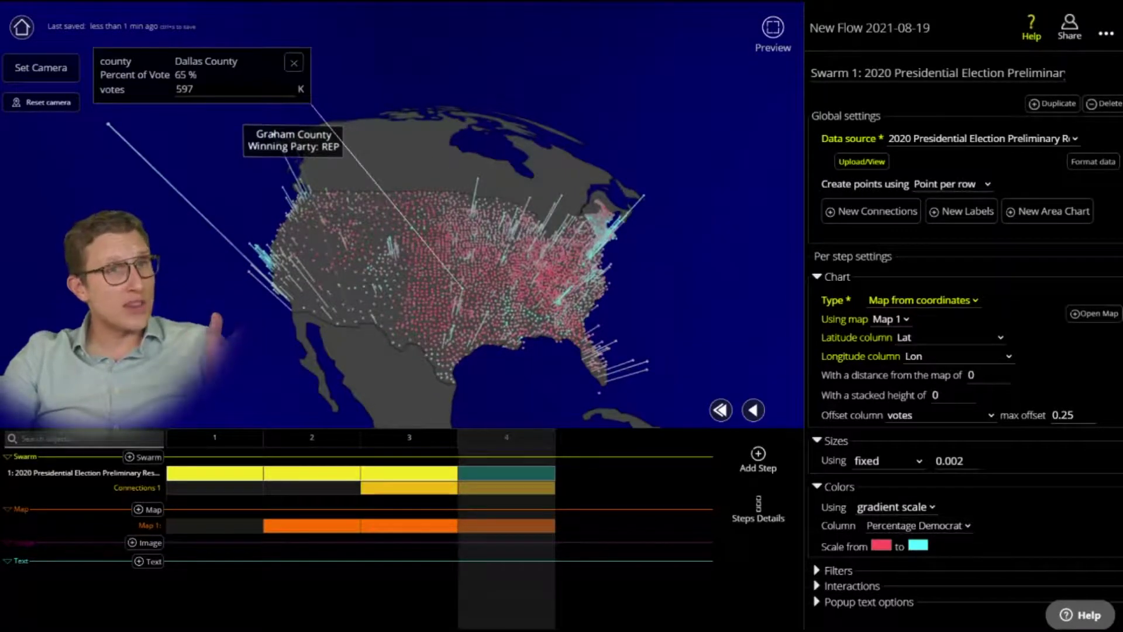
{"action": "left_click_drag", "start_coordinate": [287, 317], "coordinate": [319, 311]}
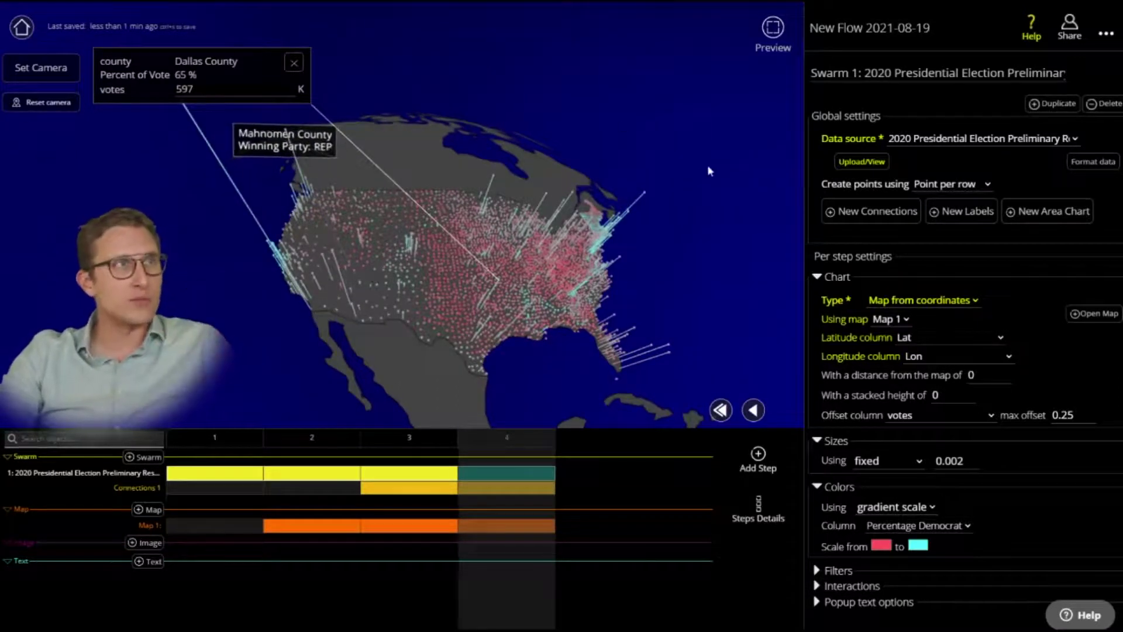
Enable the flow's public link in the sharing settings and disable it again
{"action": "left_click", "coordinate": [1069, 35]}
{"action": "left_click", "coordinate": [963, 169]}
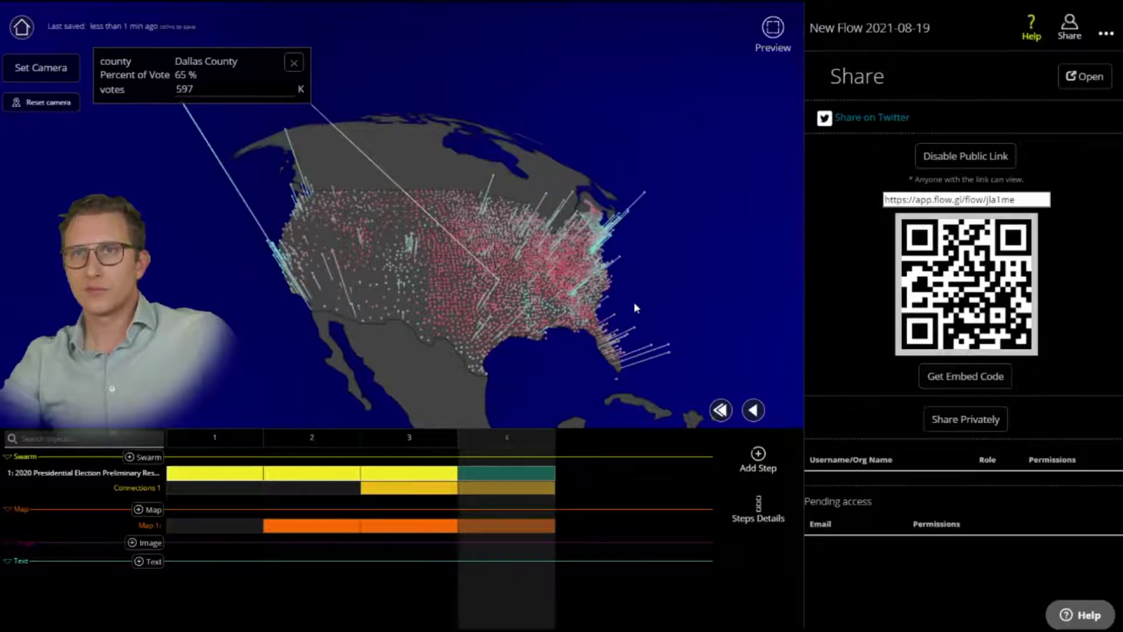
{"action": "left_click", "coordinate": [982, 160]}
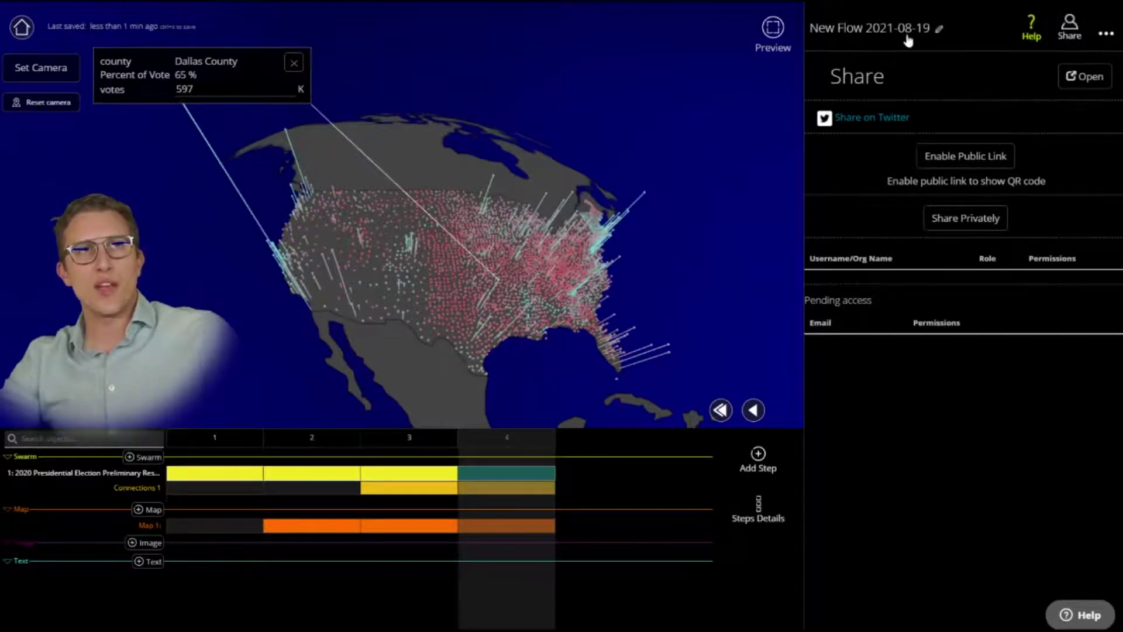
Review the private sharing form's email, username, organization and permission options, and close it without sharing
{"action": "left_click", "coordinate": [963, 219]}
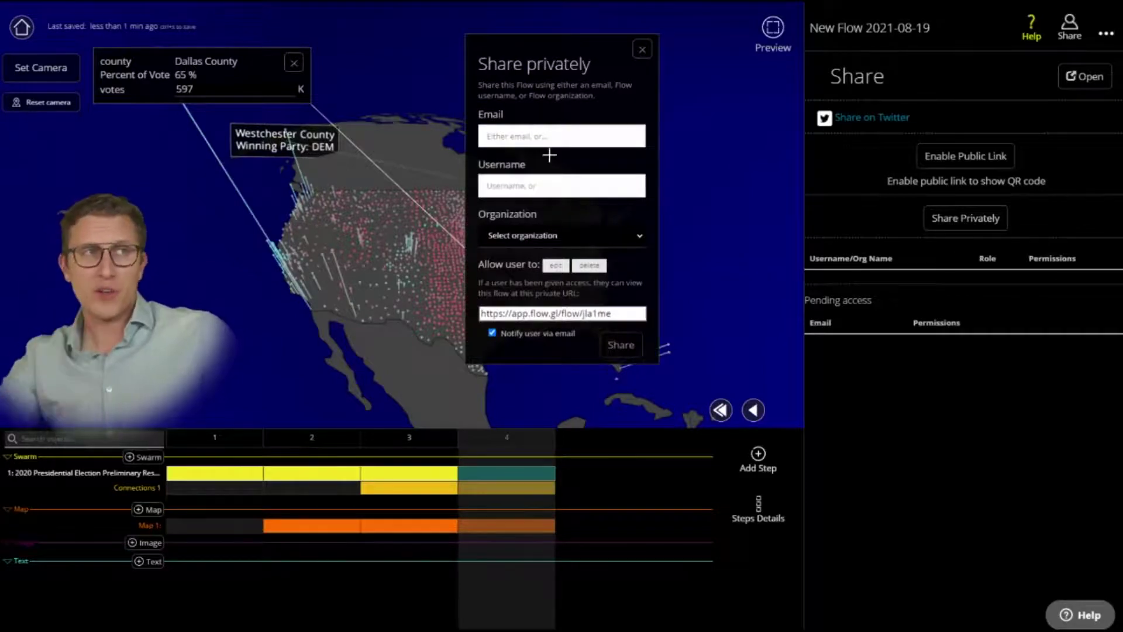
{"action": "left_click", "coordinate": [527, 141]}
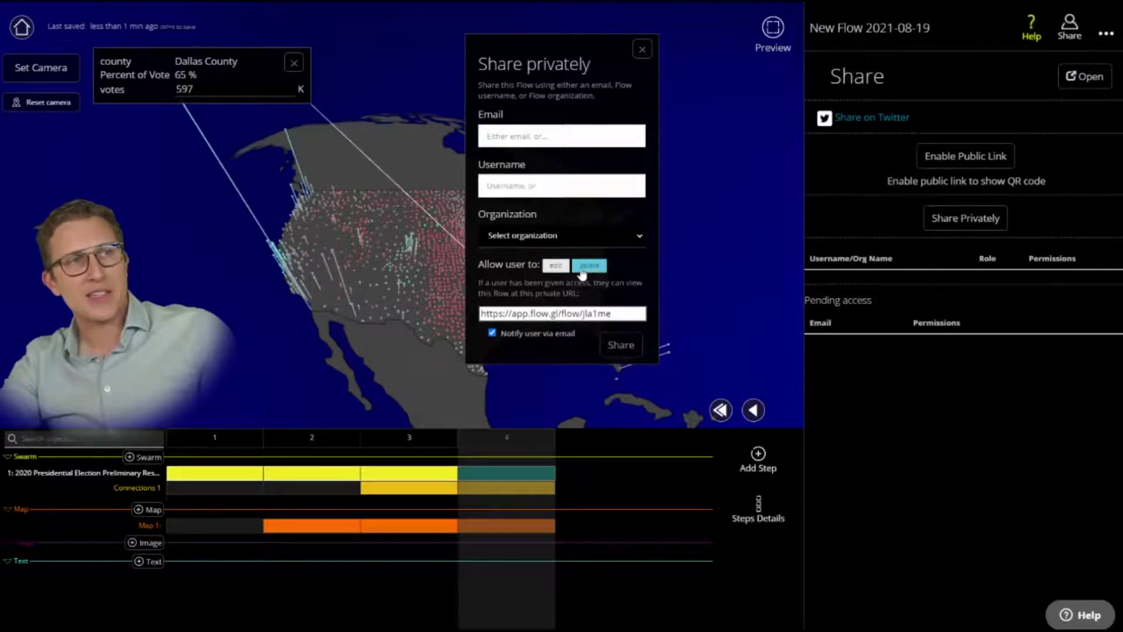
{"action": "left_click", "coordinate": [523, 237]}
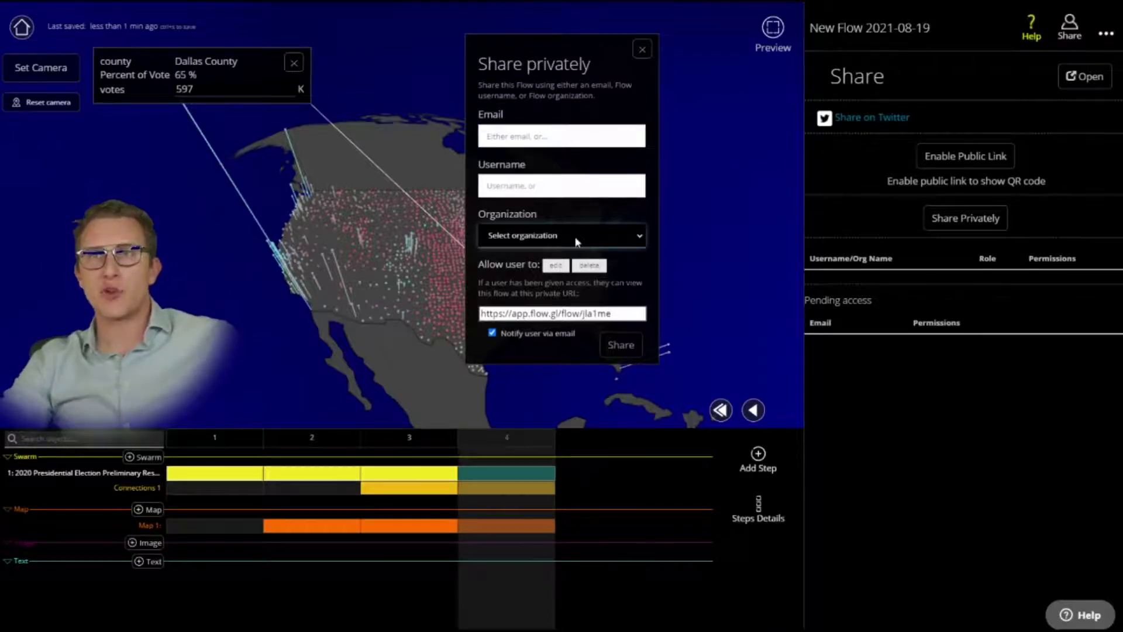
{"action": "left_click", "coordinate": [643, 50]}
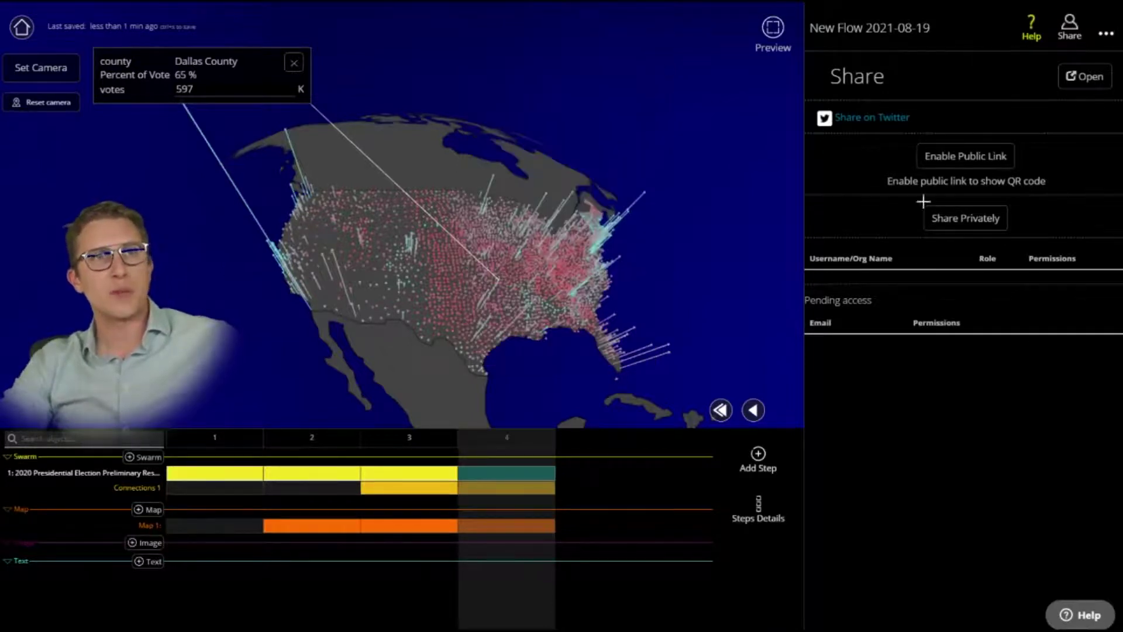
Enable the flow's public link and select its URL
{"action": "left_click", "coordinate": [977, 163]}
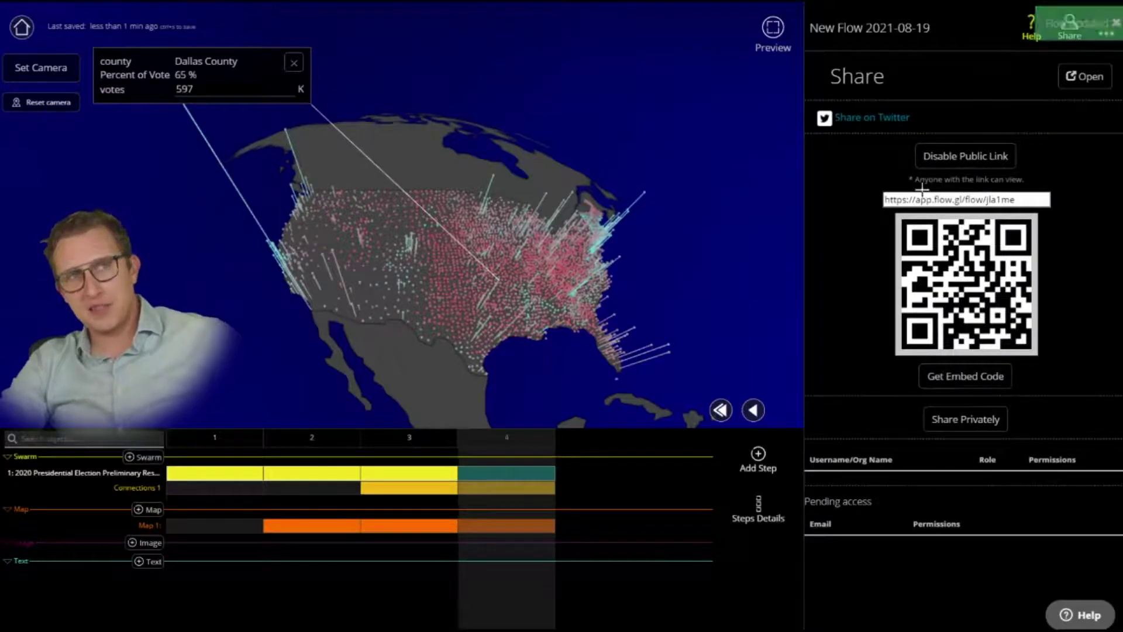
{"action": "left_click", "coordinate": [978, 198]}
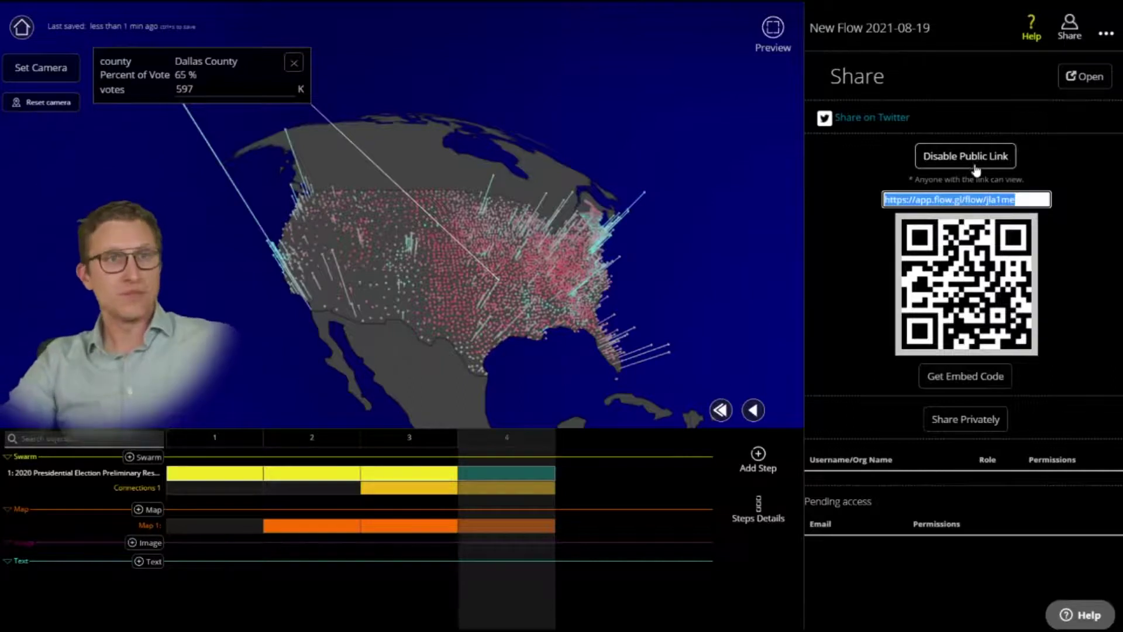
View the flow's embed code and close it
{"action": "left_click", "coordinate": [962, 377]}
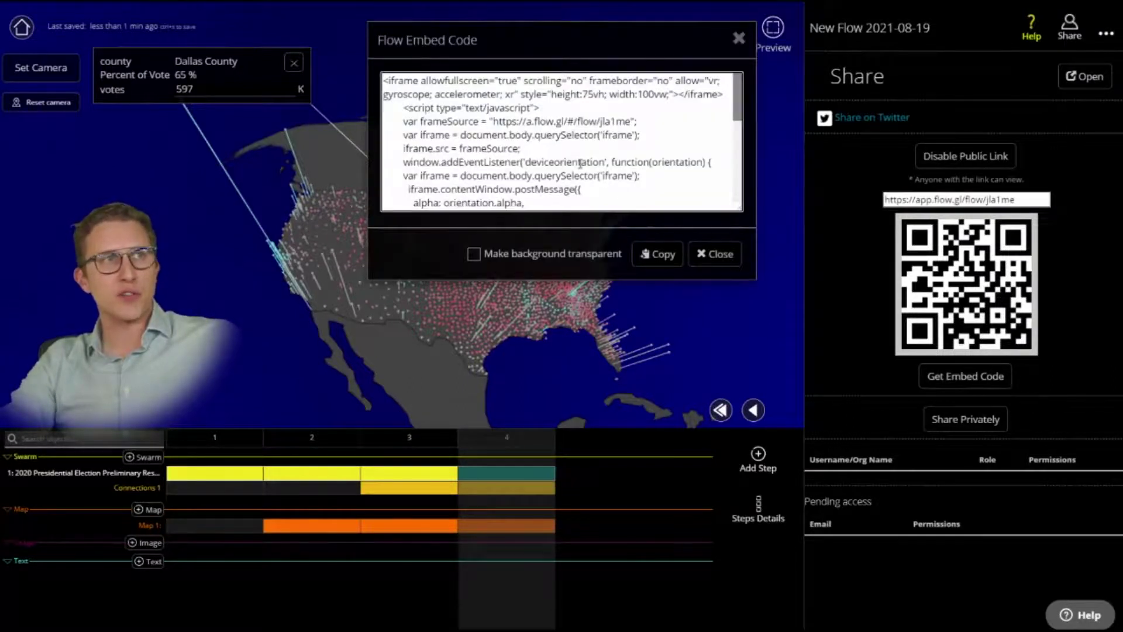
{"action": "scroll", "coordinate": [580, 164], "scroll_direction": "down", "scroll_amount": 5}
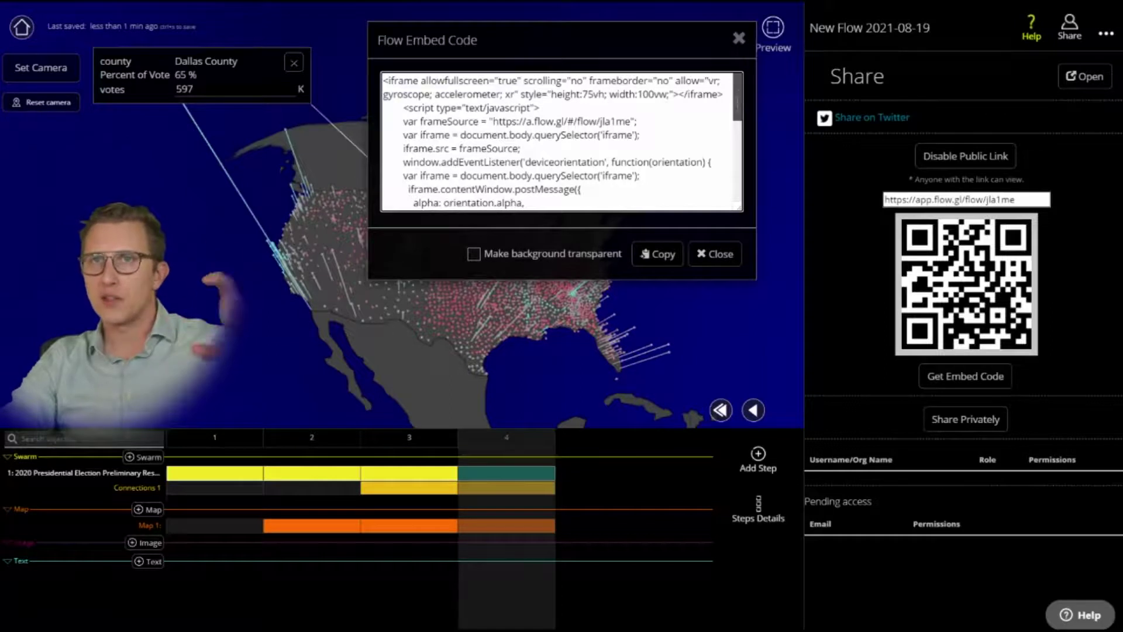
{"action": "left_click", "coordinate": [740, 39]}
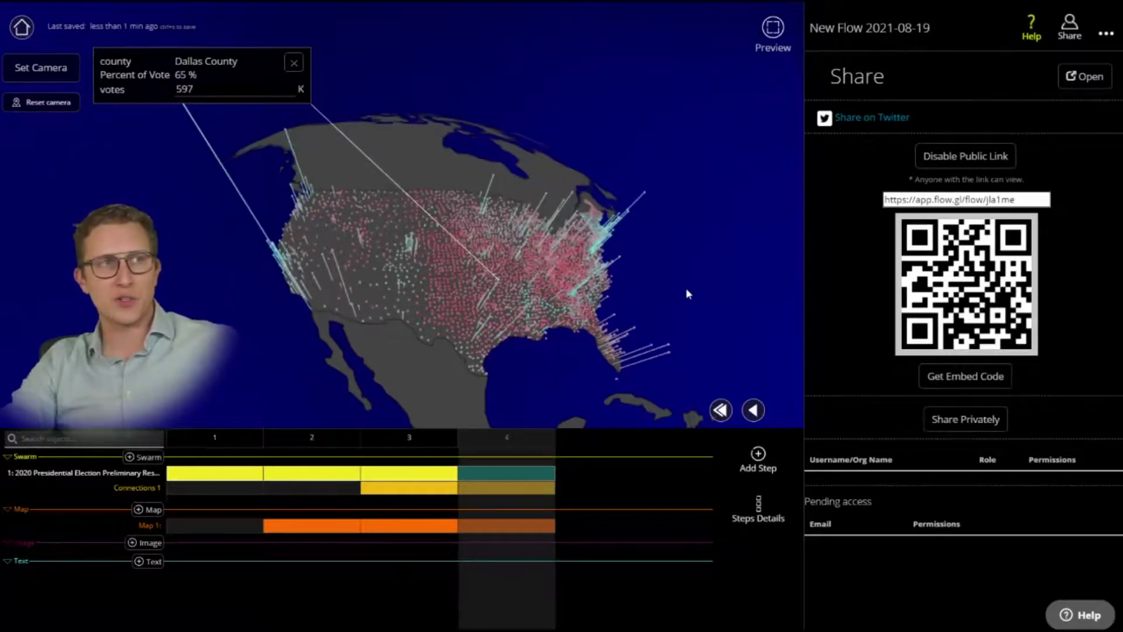
Close the Dallas County overlay and exit the browser's full-screen mode
{"action": "left_click", "coordinate": [294, 64]}
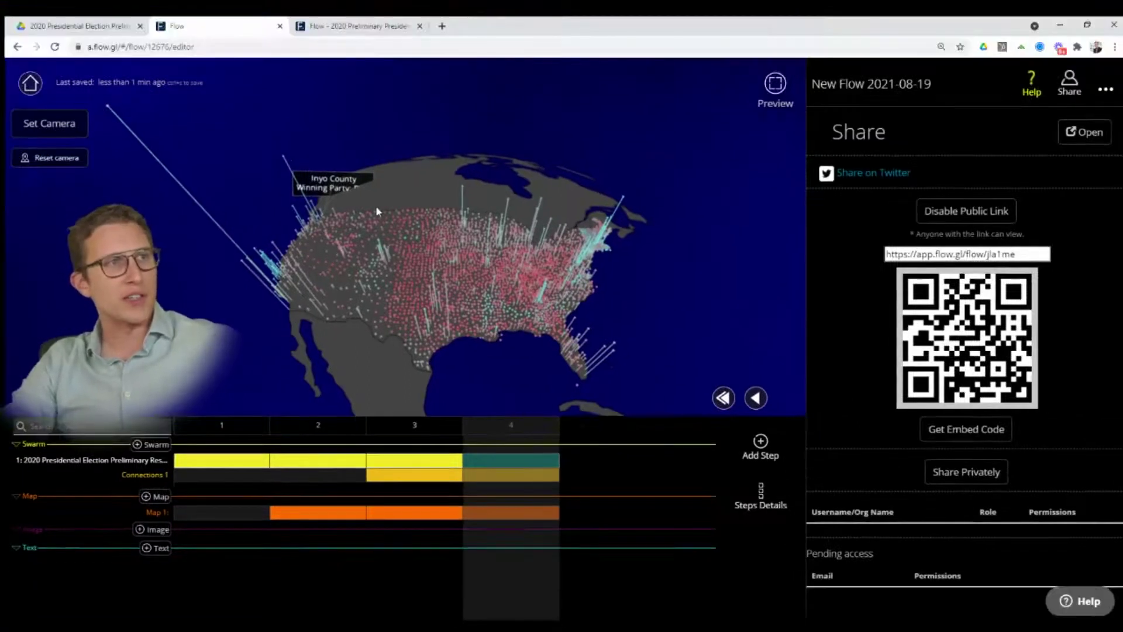
{"action": "key", "text": "F11"}
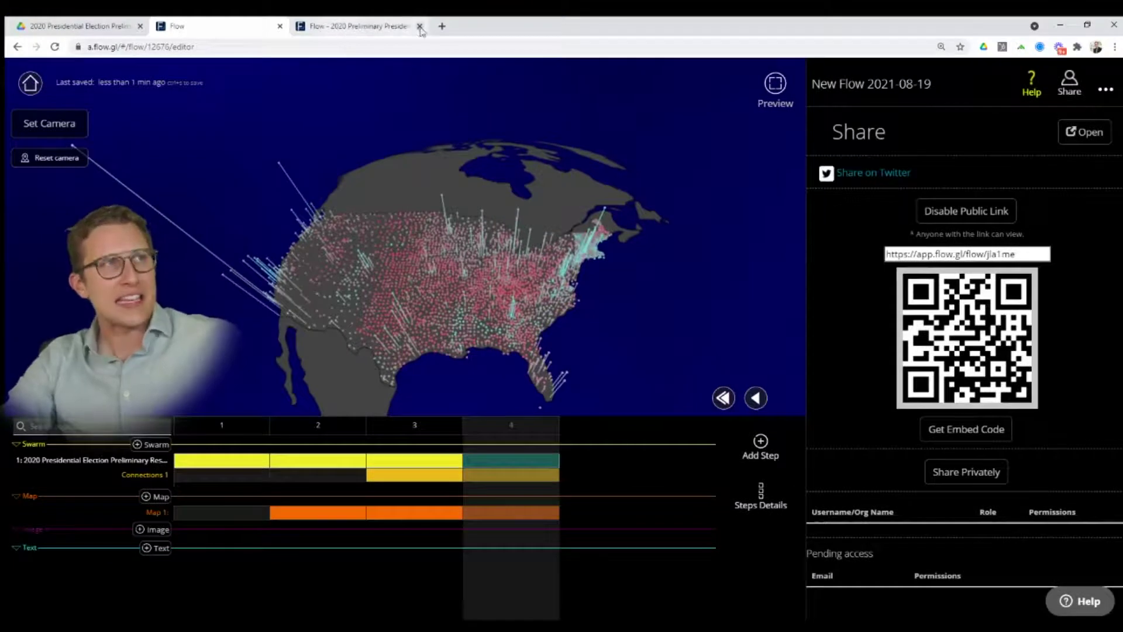
Open the featured flow "US Covid Cases since the start" in the other browser tab
{"action": "left_click", "coordinate": [345, 26]}
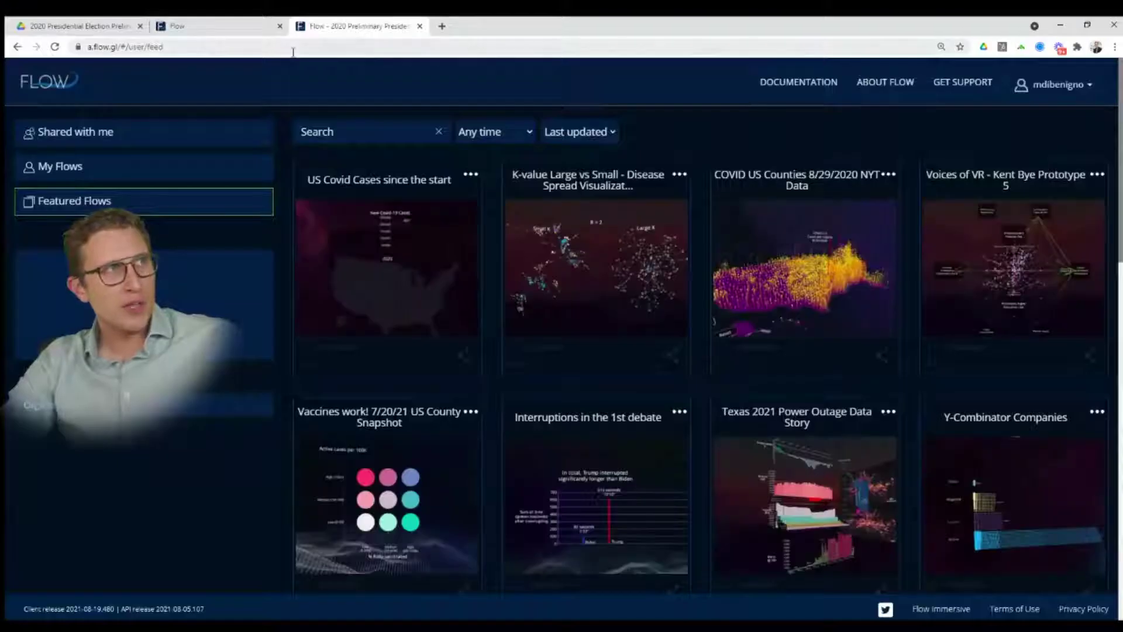
{"action": "left_click", "coordinate": [393, 229]}
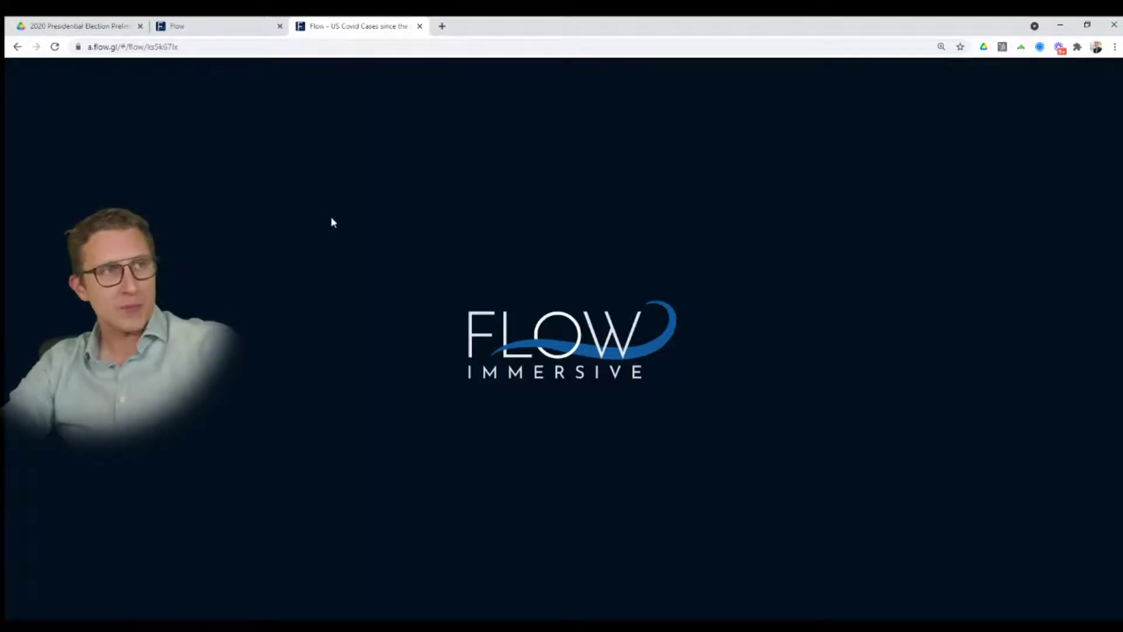
Return to the election flow and examine the globe's county vote lines from several angles
{"action": "left_click", "coordinate": [206, 29]}
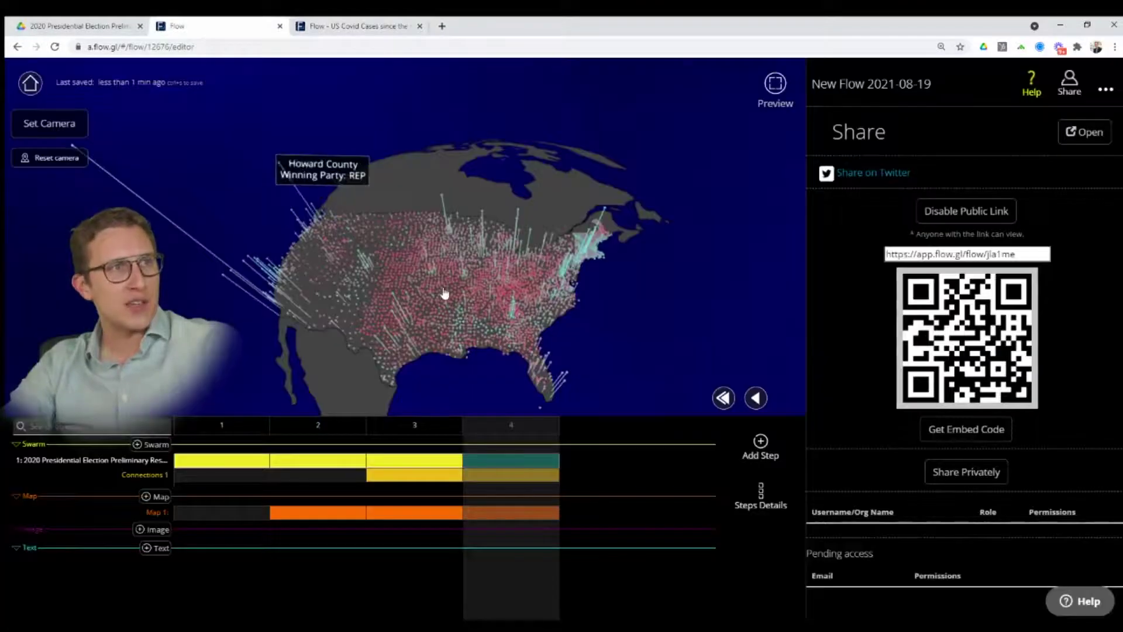
{"action": "scroll", "coordinate": [502, 351], "scroll_direction": "down", "scroll_amount": 3}
{"action": "left_click_drag", "start_coordinate": [371, 203], "coordinate": [286, 234]}
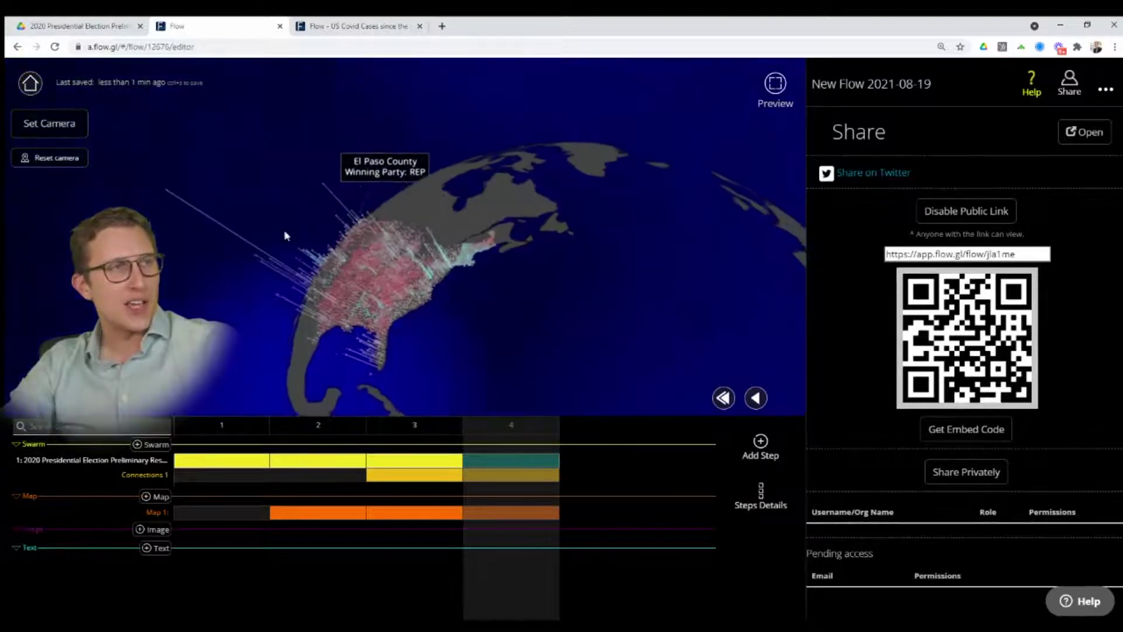
{"action": "left_click_drag", "start_coordinate": [565, 321], "coordinate": [260, 247]}
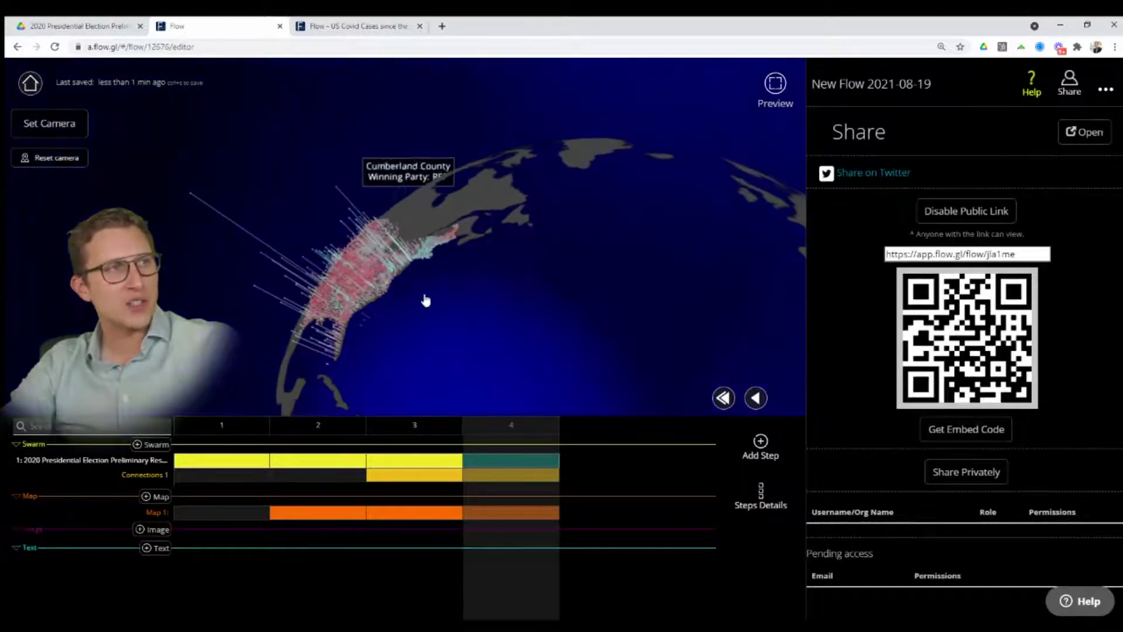
{"action": "left_click_drag", "start_coordinate": [424, 295], "coordinate": [451, 206]}
Switch to the US Covid cases flow and advance through its timeline steps
{"action": "left_click", "coordinate": [357, 27]}
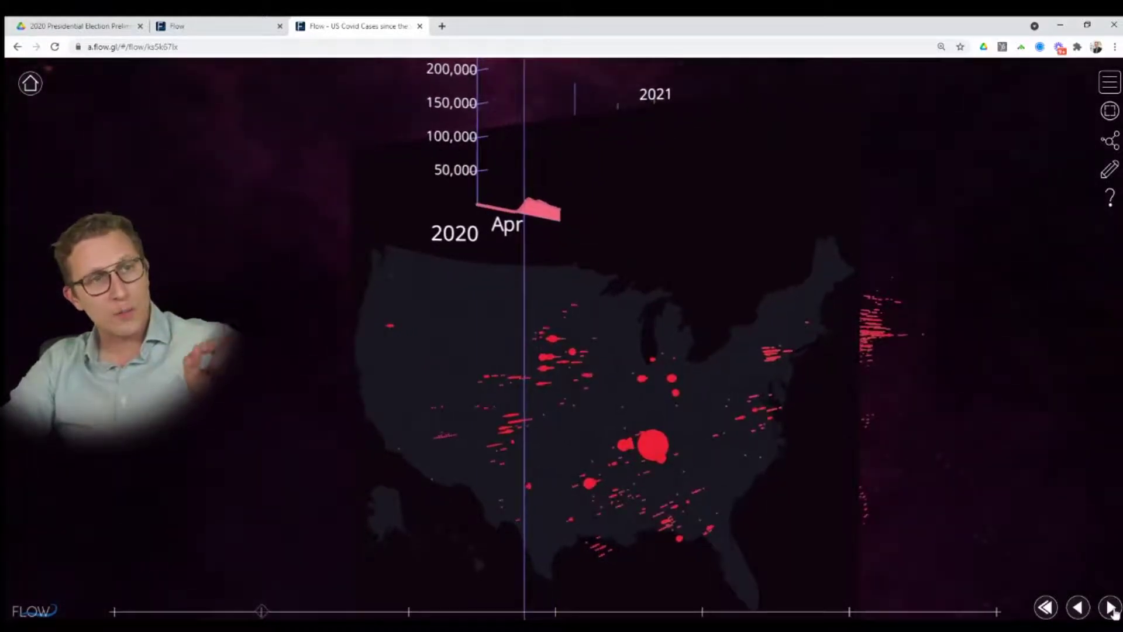
{"action": "left_click", "coordinate": [1114, 609]}
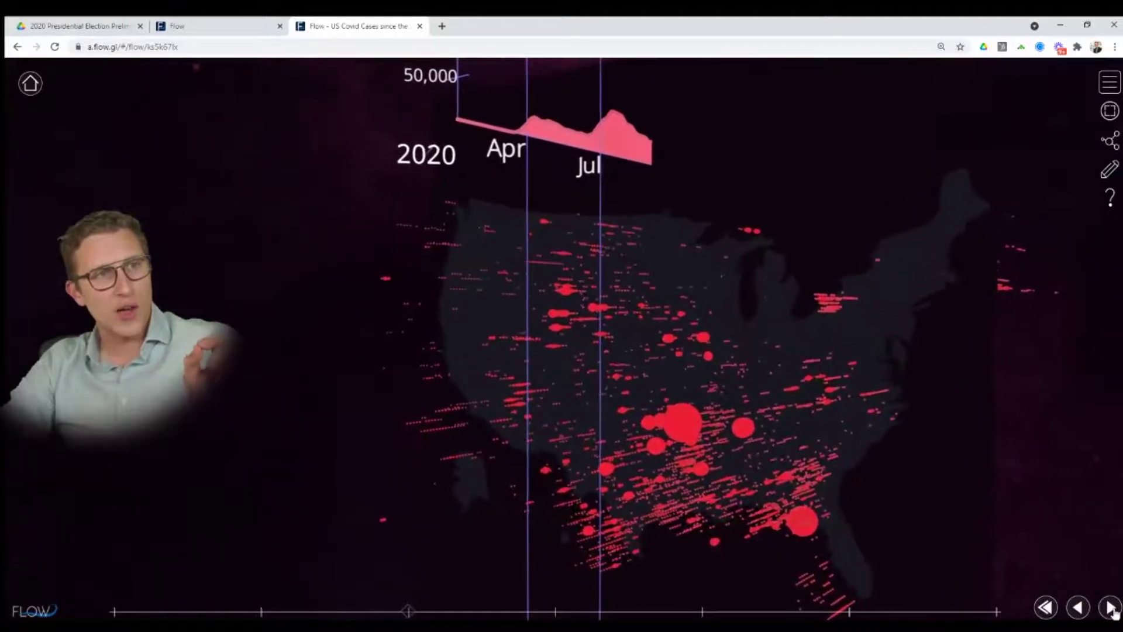
{"action": "left_click", "coordinate": [1113, 609]}
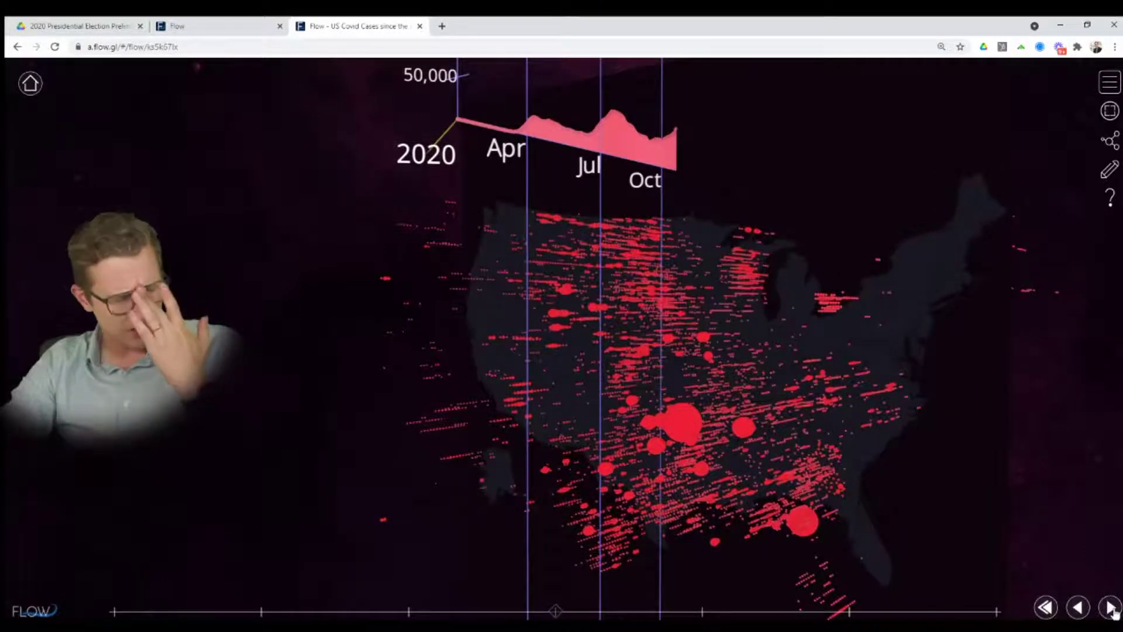
{"action": "left_click", "coordinate": [1113, 609]}
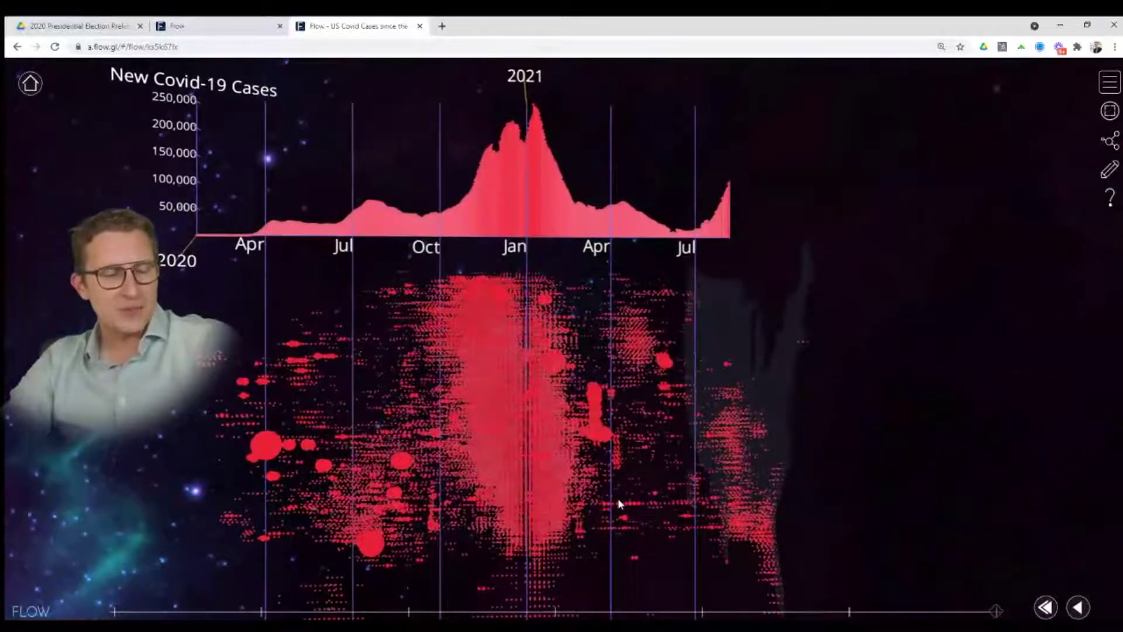
Examine the Covid case chart and map from different angles
{"action": "left_click_drag", "start_coordinate": [814, 488], "coordinate": [515, 473]}
{"action": "scroll", "coordinate": [634, 477], "scroll_direction": "up", "scroll_amount": 3}
{"action": "right_click_drag", "start_coordinate": [634, 477], "coordinate": [545, 466]}
{"action": "left_click_drag", "start_coordinate": [316, 367], "coordinate": [357, 346]}
Go back to the election flow editor and inspect the United States counties on the globe up close
{"action": "left_click", "coordinate": [189, 27]}
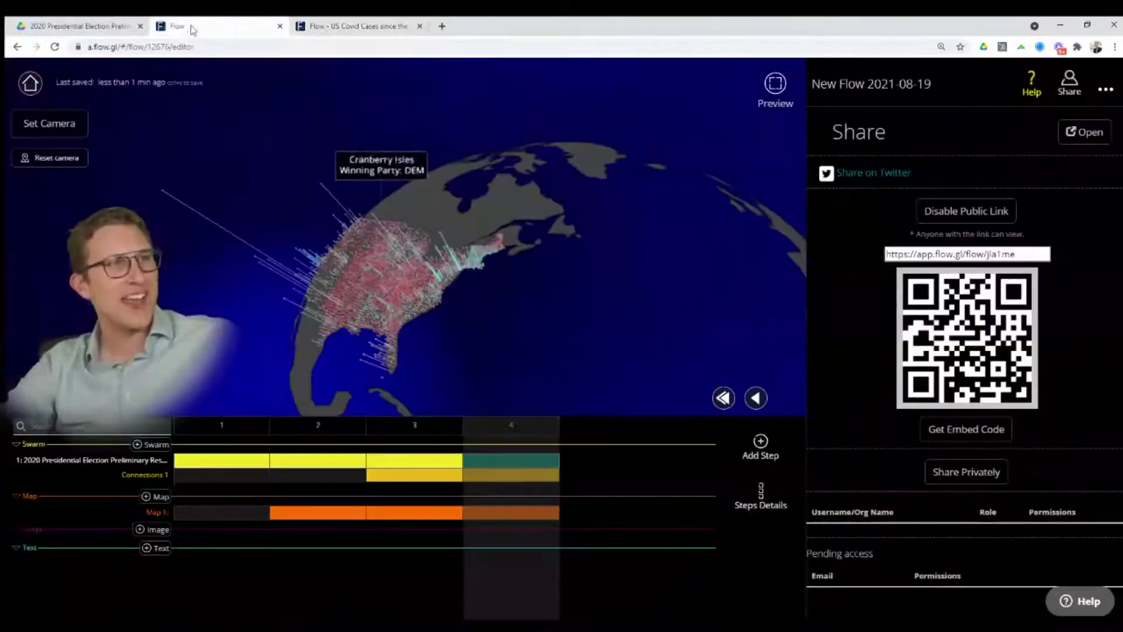
{"action": "left_click_drag", "start_coordinate": [515, 331], "coordinate": [578, 338]}
{"action": "left_click_drag", "start_coordinate": [409, 343], "coordinate": [482, 354]}
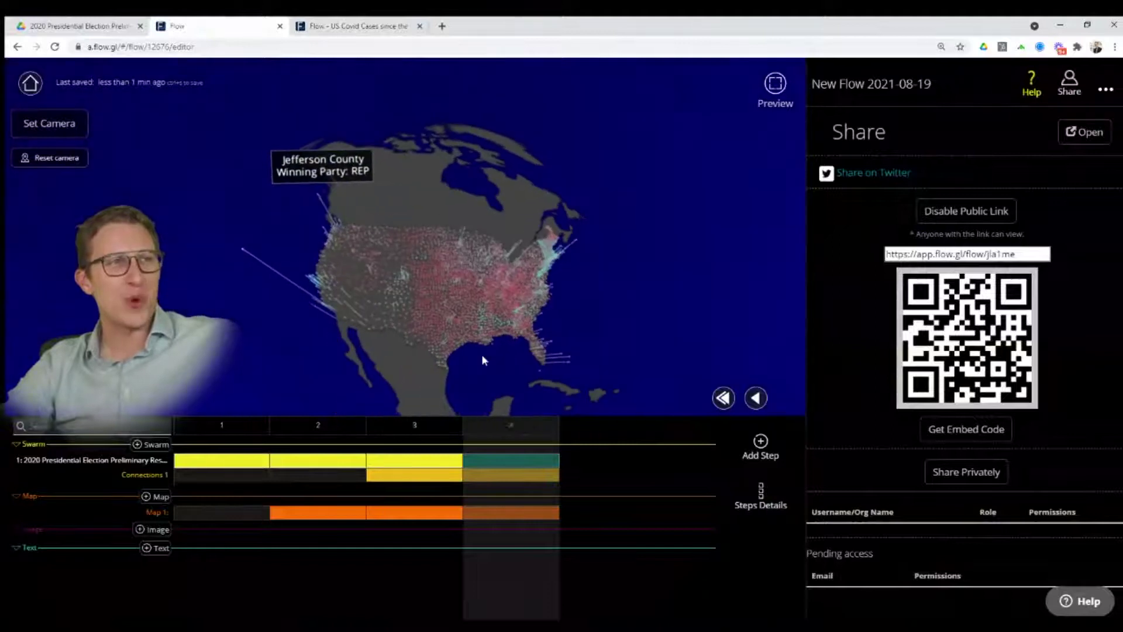
{"action": "scroll", "coordinate": [269, 369], "scroll_direction": "up", "scroll_amount": 3}
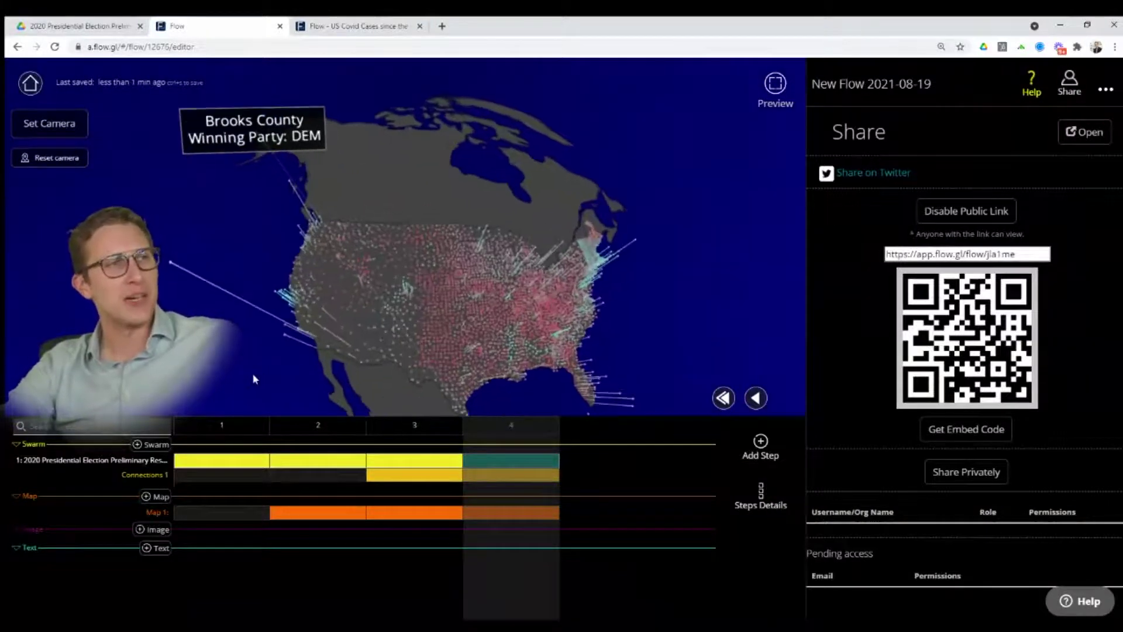
{"action": "left_click_drag", "start_coordinate": [253, 374], "coordinate": [274, 342]}
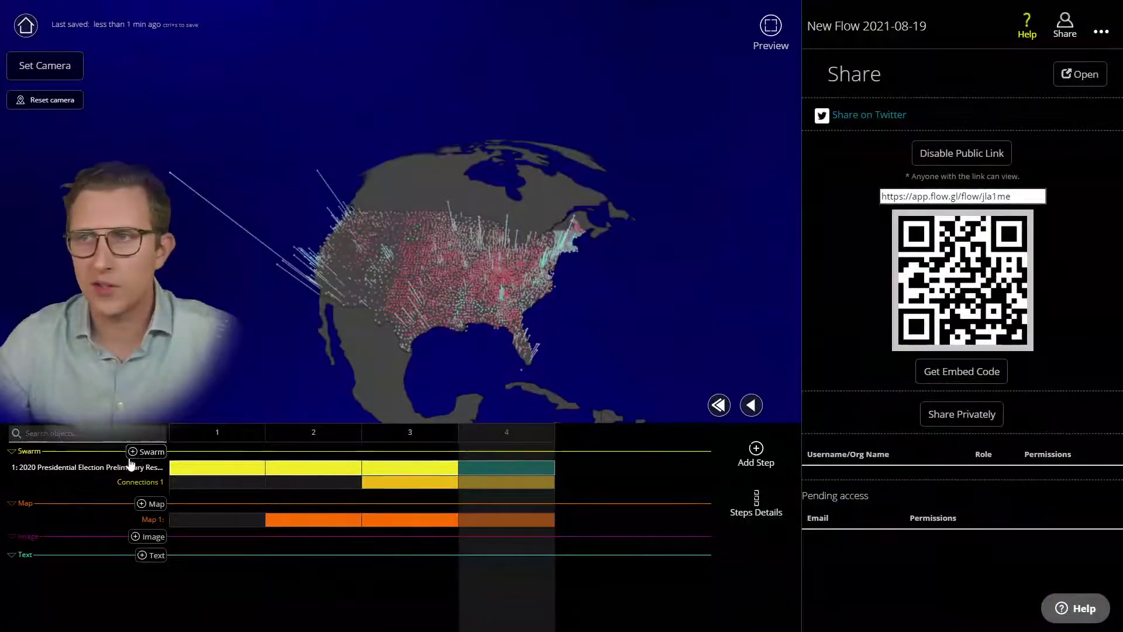
Enlarge the editor page and add a second swarm using the 2020 Presidential Election Preliminary Results data source
{"action": "key", "text": "ctrl+plus"}
{"action": "key", "text": "ctrl+plus"}
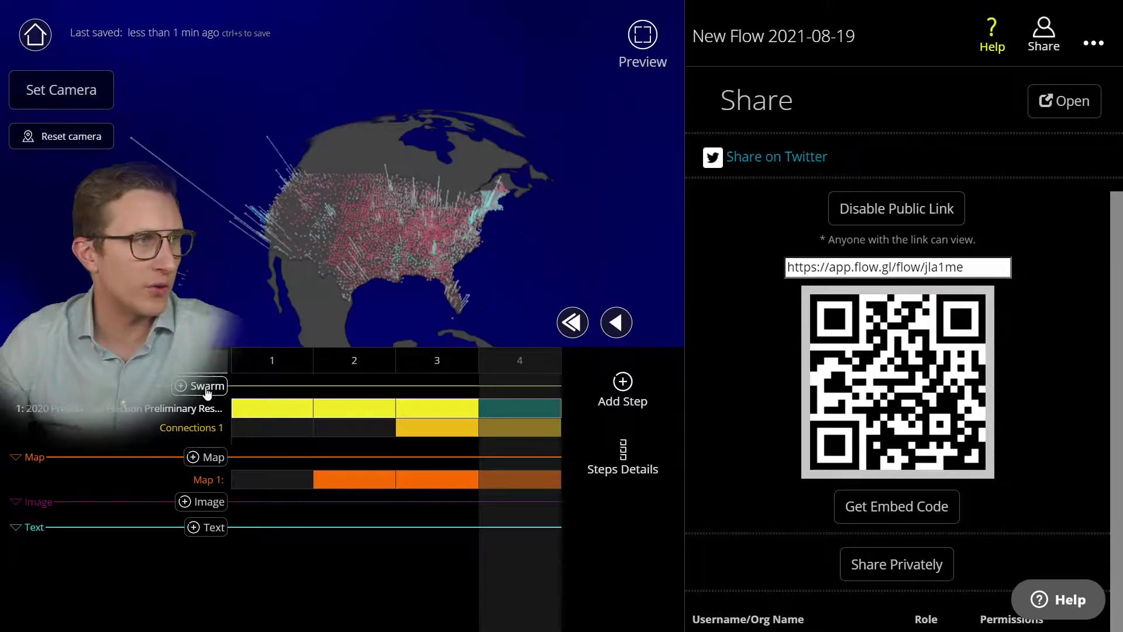
{"action": "left_click", "coordinate": [204, 386]}
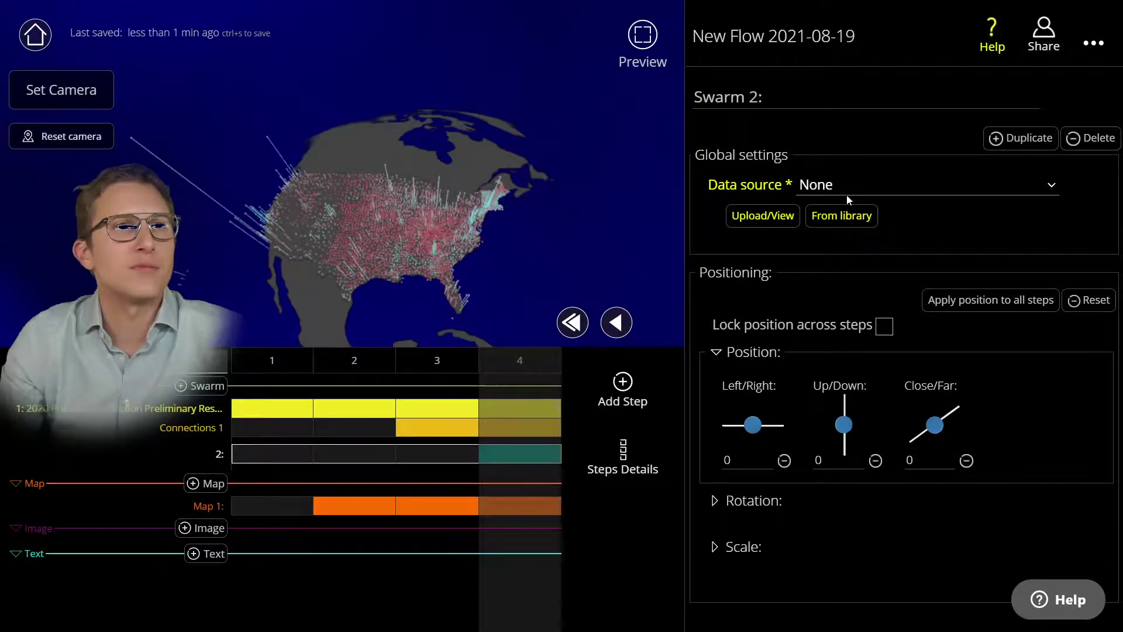
{"action": "left_click", "coordinate": [846, 218]}
{"action": "left_click", "coordinate": [712, 52]}
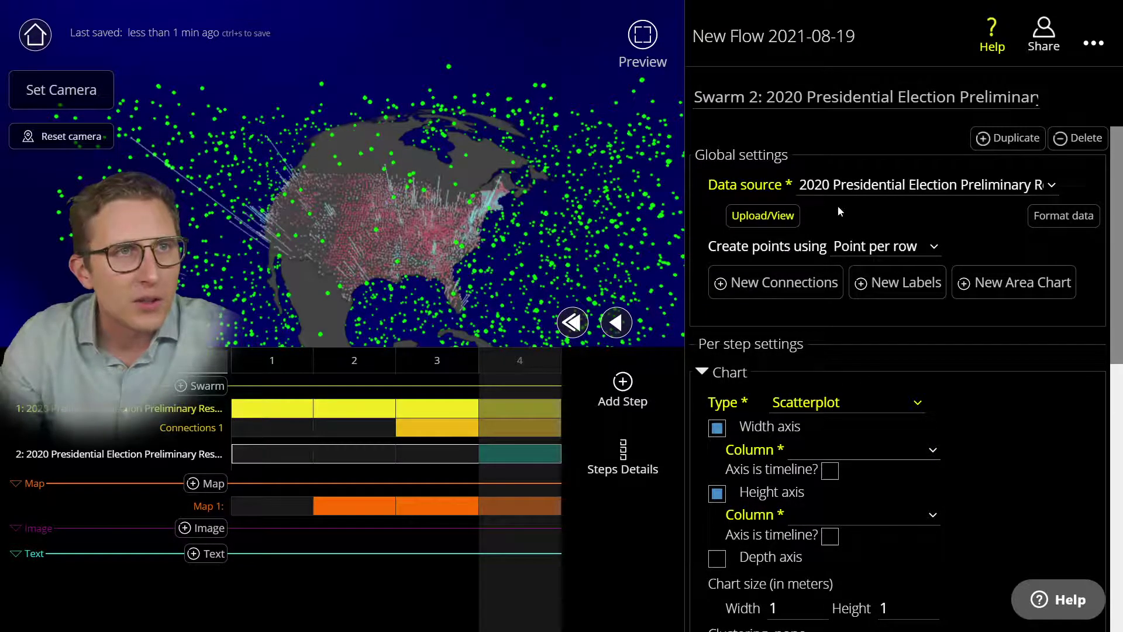
Set the second swarm's scatterplot width axis to state and height axis to votes, and color its points using a color scheme
{"action": "scroll", "coordinate": [843, 398], "scroll_direction": "down", "scroll_amount": 2}
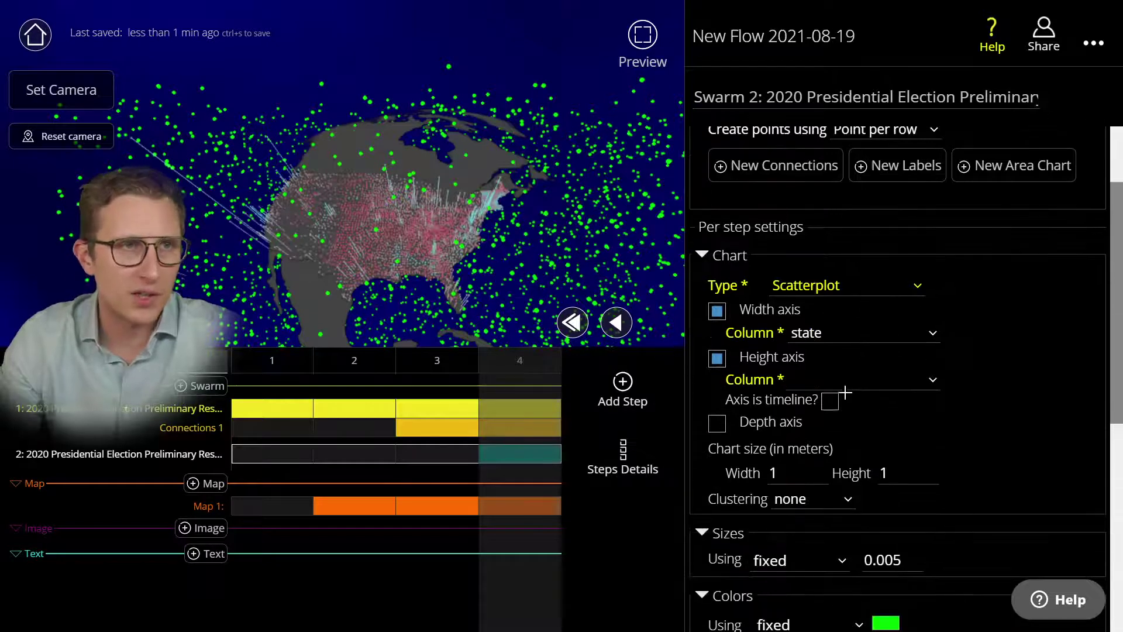
{"action": "left_click", "coordinate": [837, 208]}
{"action": "scroll", "coordinate": [921, 401], "scroll_direction": "down", "scroll_amount": 4}
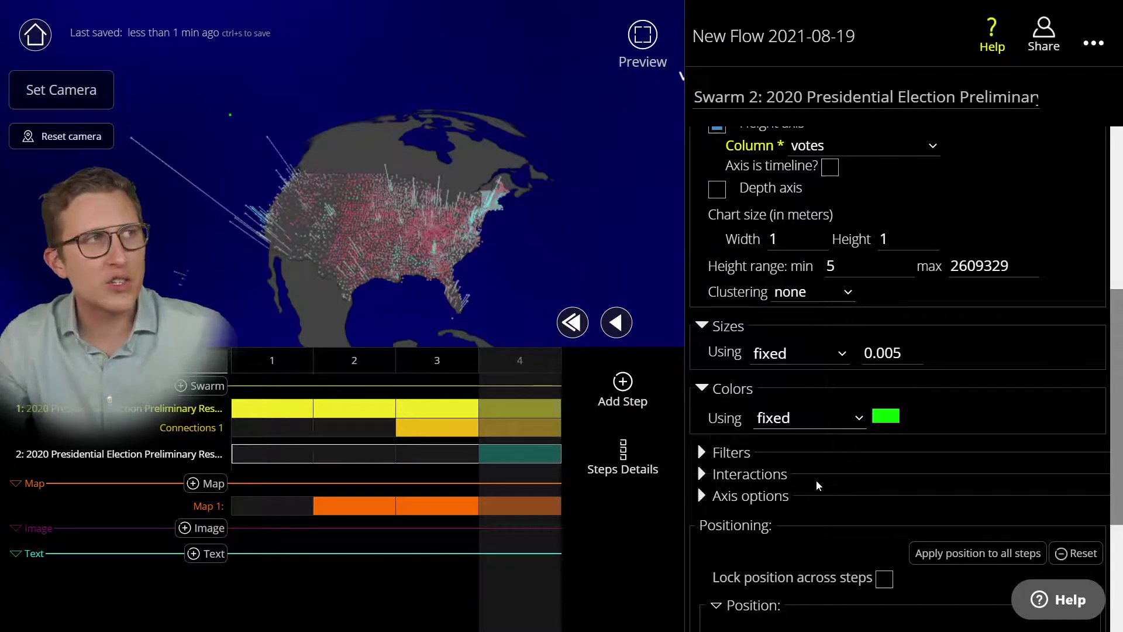
{"action": "left_click", "coordinate": [824, 489]}
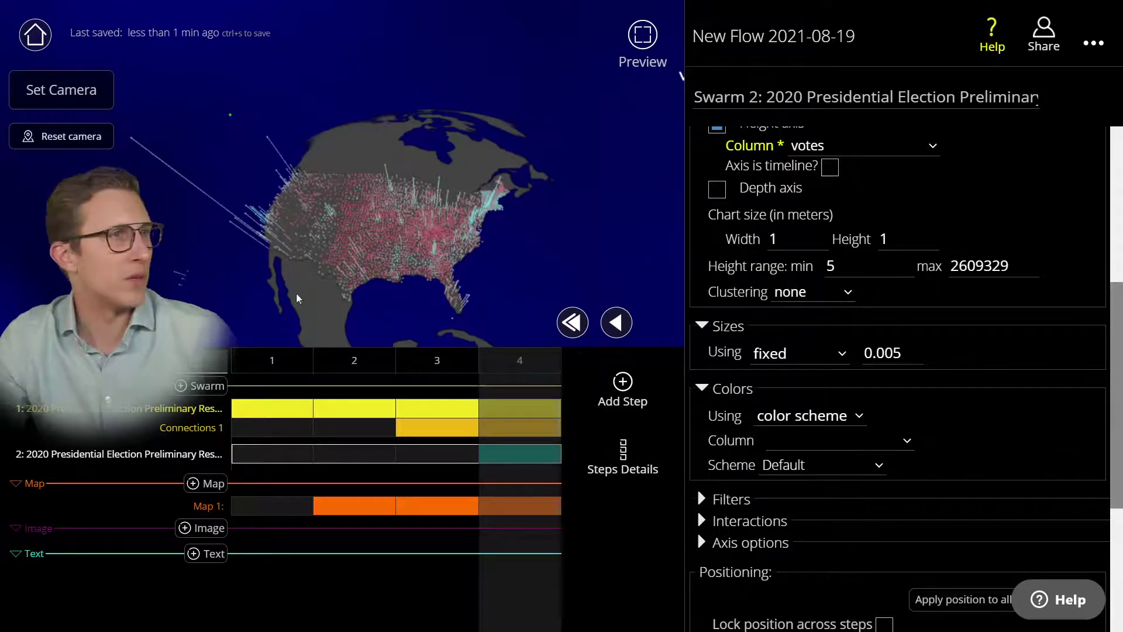
Zoom out on the scene and review how the flow looks in steps 1, 2 and 3
{"action": "scroll", "coordinate": [297, 295], "scroll_direction": "down", "scroll_amount": 5}
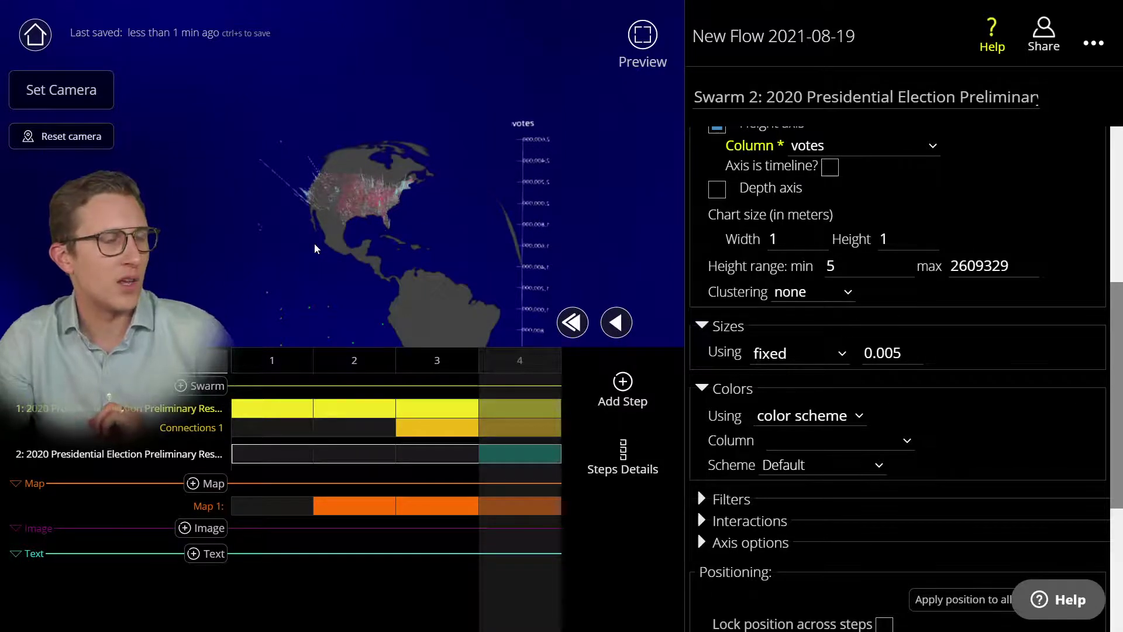
{"action": "left_click", "coordinate": [302, 368]}
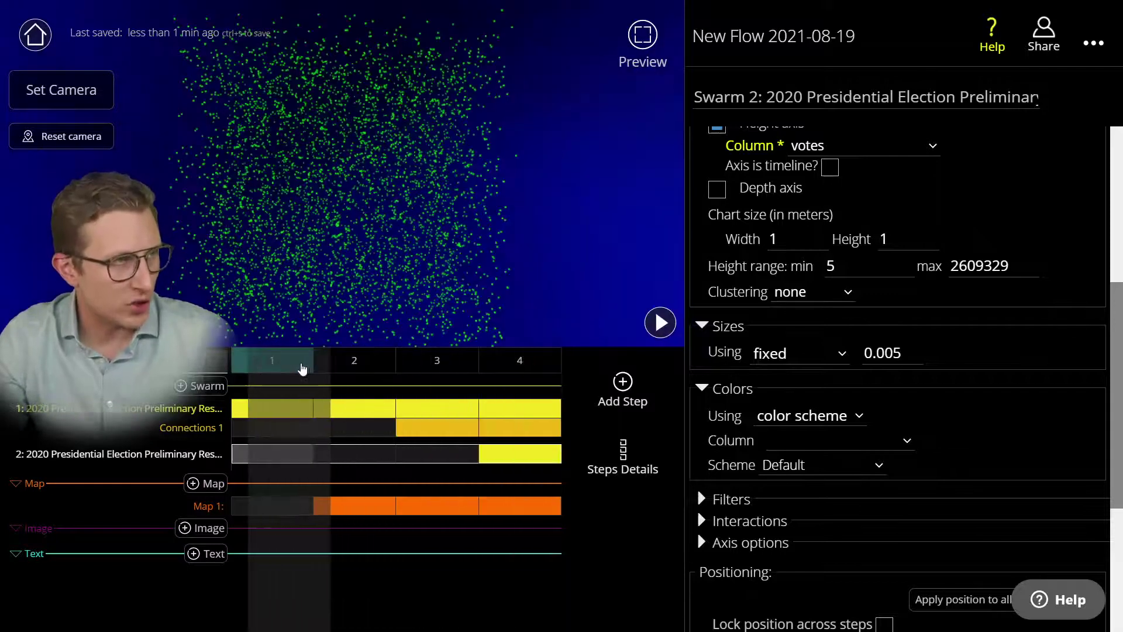
{"action": "left_click", "coordinate": [334, 368]}
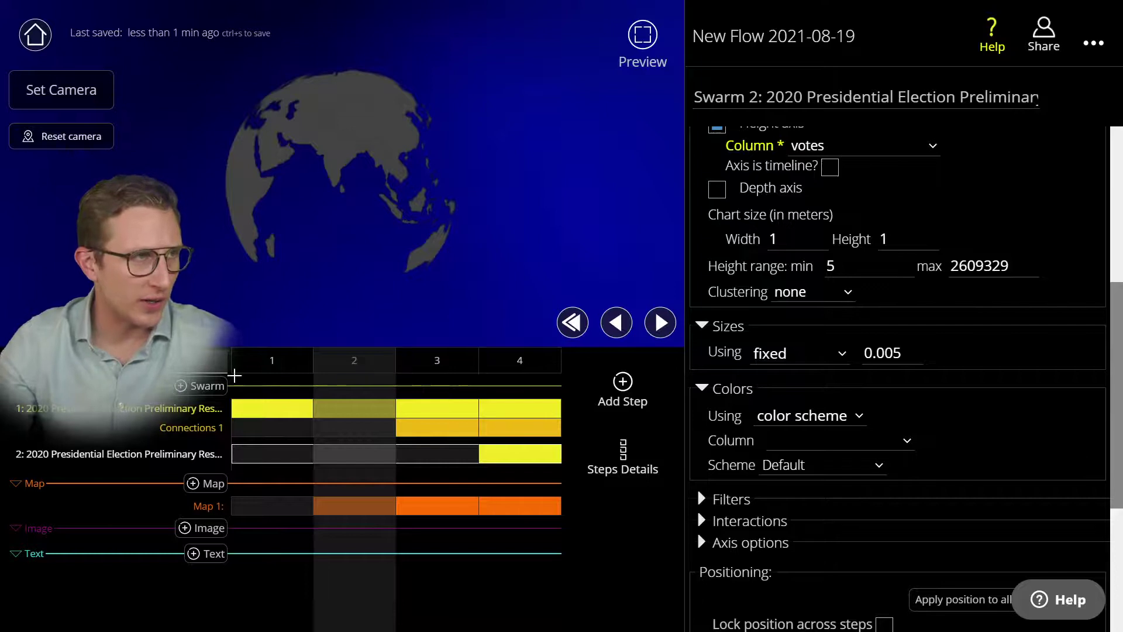
{"action": "left_click", "coordinate": [284, 369]}
{"action": "left_click", "coordinate": [339, 367]}
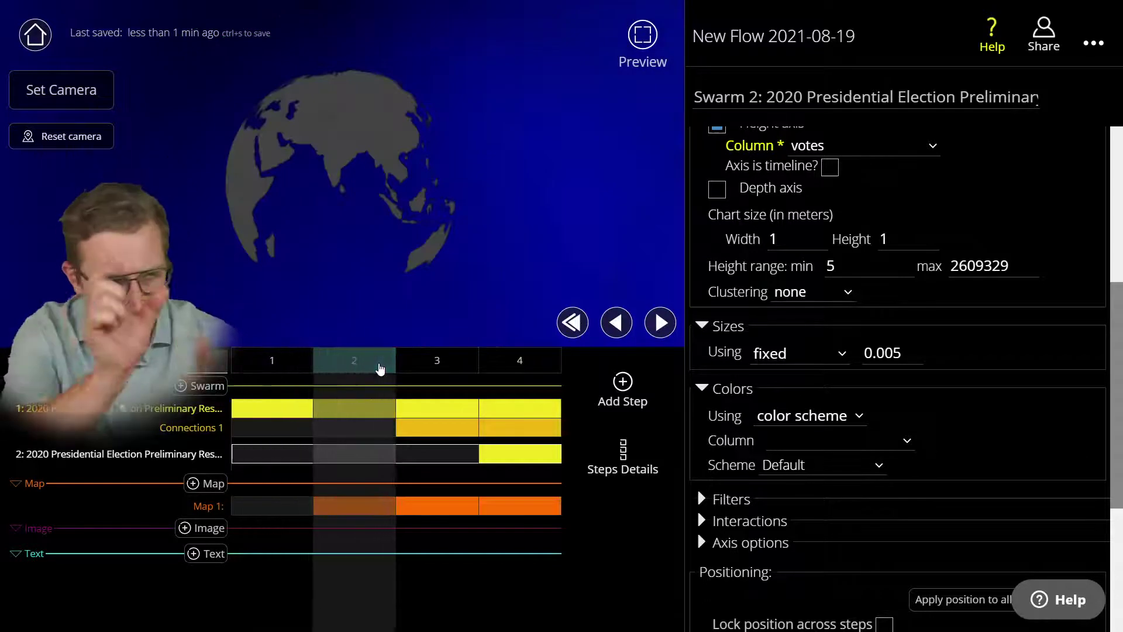
{"action": "left_click", "coordinate": [442, 369]}
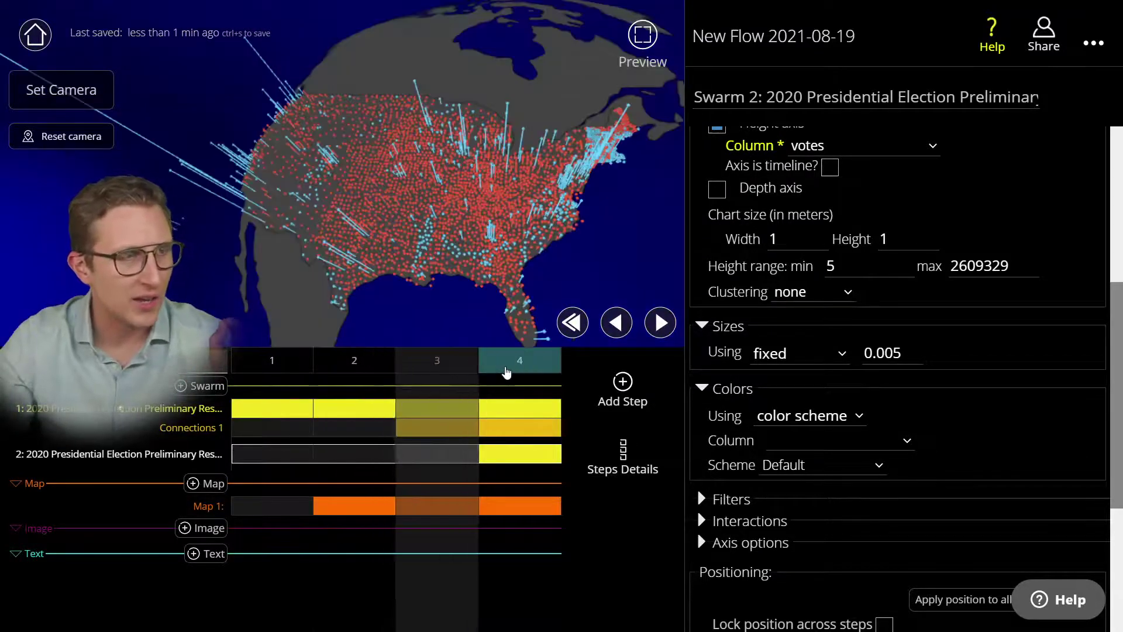
View the flow's step details and its additional options list
{"action": "left_click", "coordinate": [623, 459]}
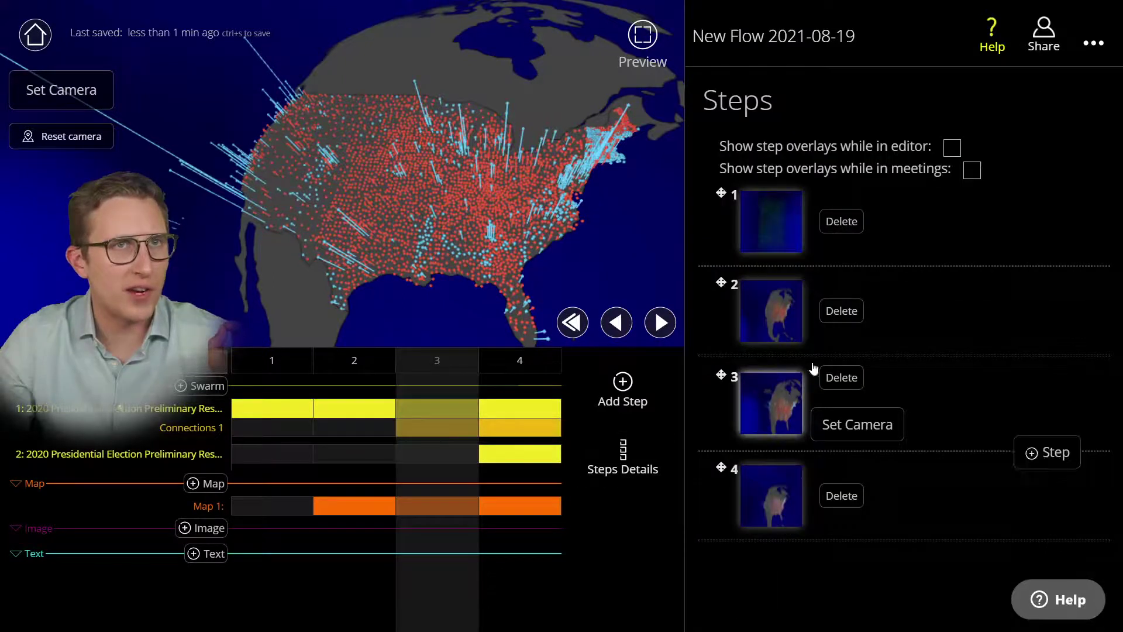
{"action": "left_click", "coordinate": [1093, 43]}
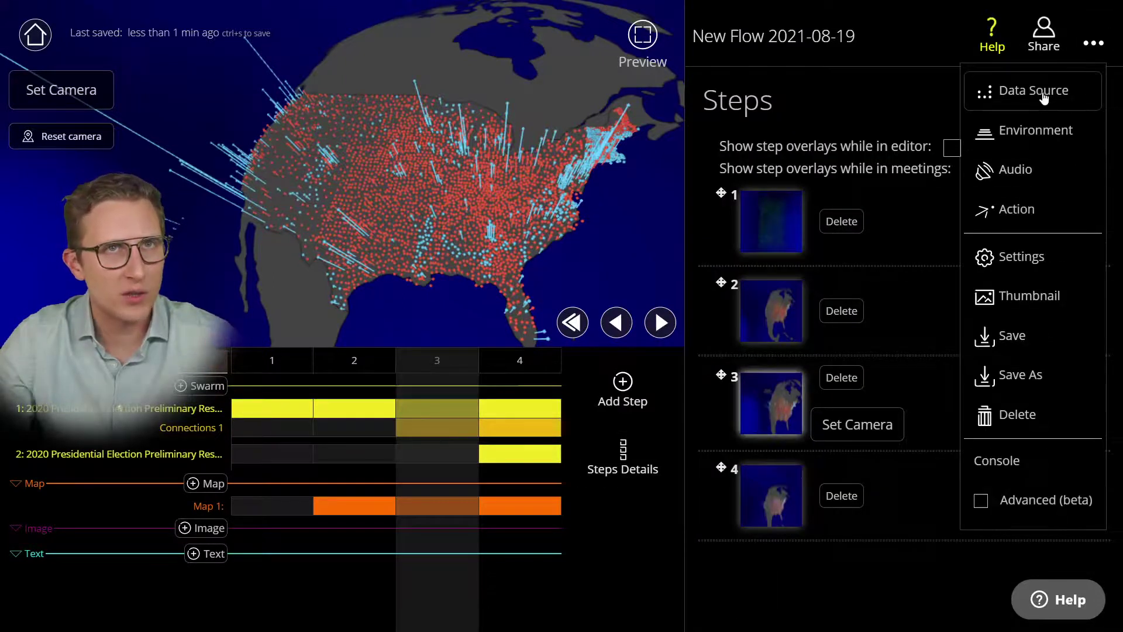
{"action": "left_click", "coordinate": [1092, 43]}
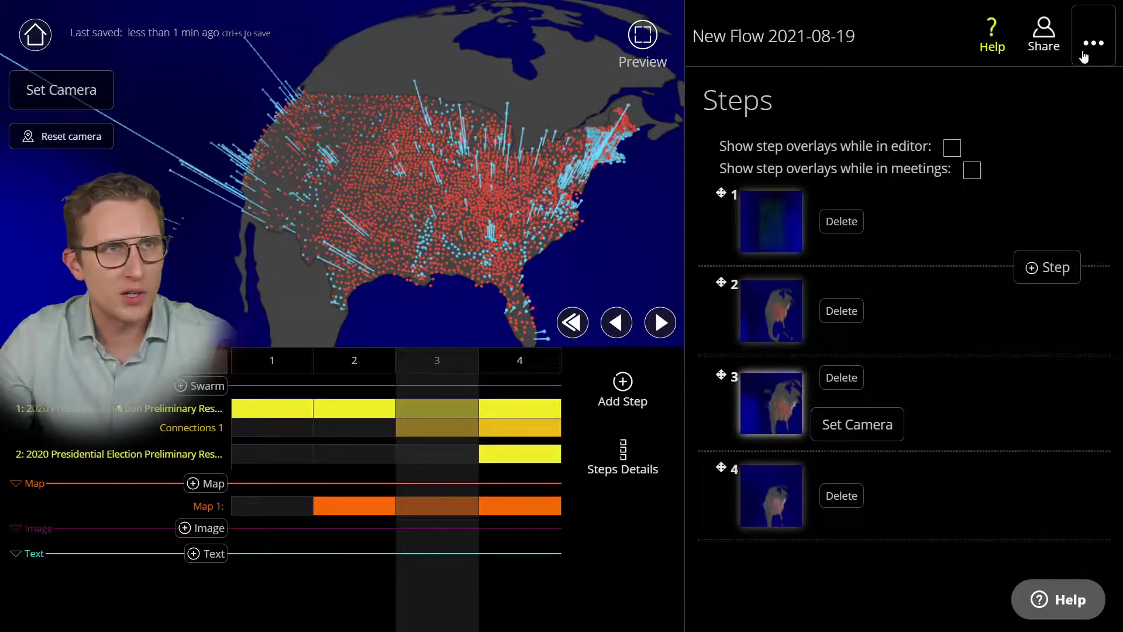
Go to step 4 and open the second swarm's settings
{"action": "left_click", "coordinate": [503, 370]}
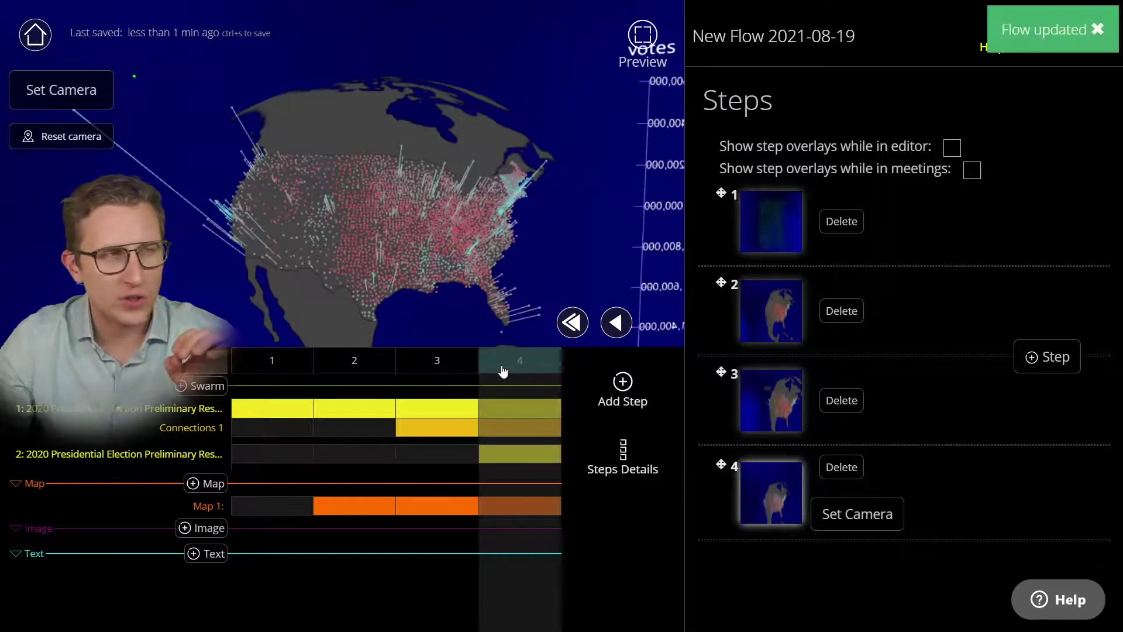
{"action": "right_click_drag", "start_coordinate": [485, 340], "coordinate": [450, 277]}
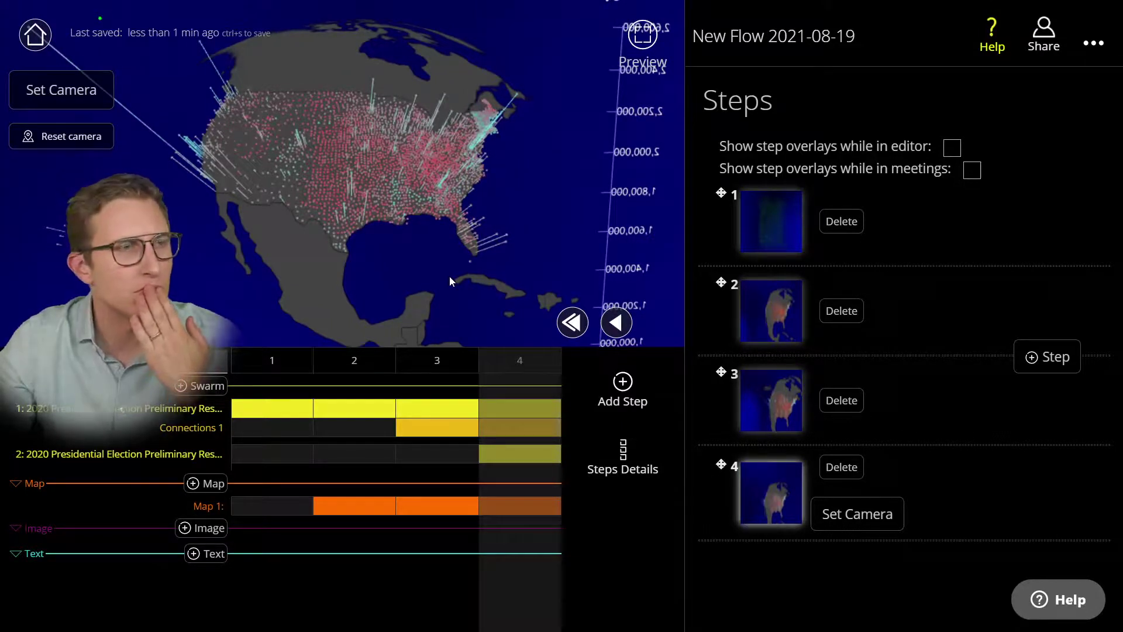
{"action": "left_click", "coordinate": [519, 454]}
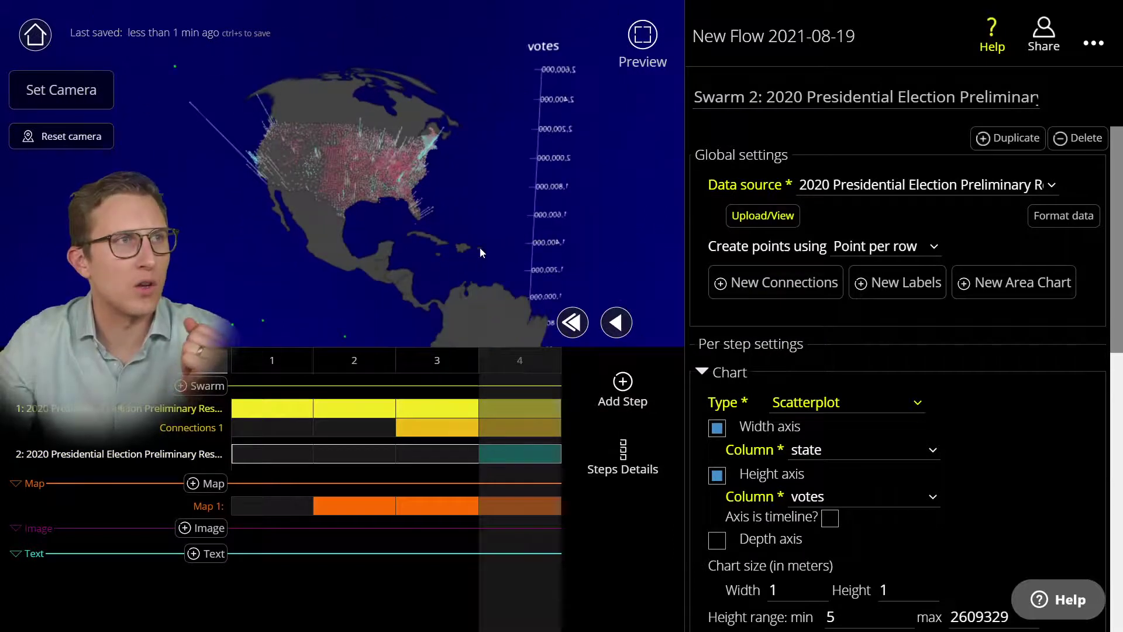
Examine the second swarm's votes-by-state scatterplot and its position relative to the globe from several angles
{"action": "right_click_drag", "start_coordinate": [460, 236], "coordinate": [452, 187]}
{"action": "left_click_drag", "start_coordinate": [451, 202], "coordinate": [576, 209]}
{"action": "scroll", "coordinate": [577, 208], "scroll_direction": "down", "scroll_amount": 3}
{"action": "right_click_drag", "start_coordinate": [462, 254], "coordinate": [460, 241]}
{"action": "scroll", "coordinate": [460, 243], "scroll_direction": "up", "scroll_amount": 2}
{"action": "scroll", "coordinate": [544, 241], "scroll_direction": "up", "scroll_amount": 2}
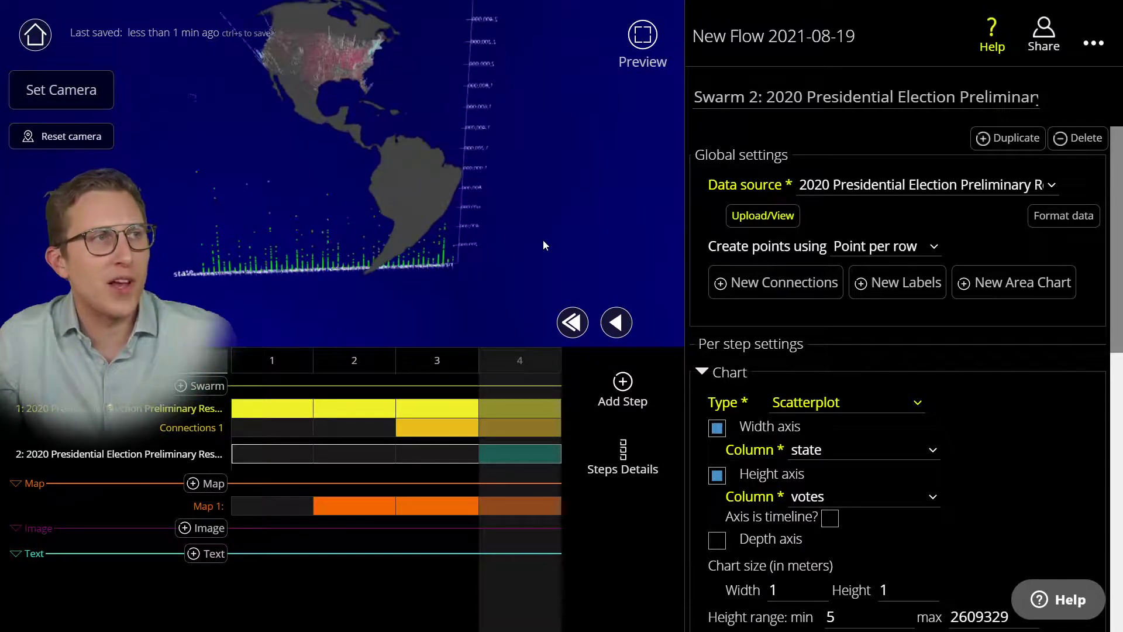
{"action": "left_click_drag", "start_coordinate": [578, 245], "coordinate": [229, 233]}
{"action": "scroll", "coordinate": [322, 220], "scroll_direction": "up", "scroll_amount": 3}
{"action": "scroll", "coordinate": [208, 230], "scroll_direction": "down", "scroll_amount": 3}
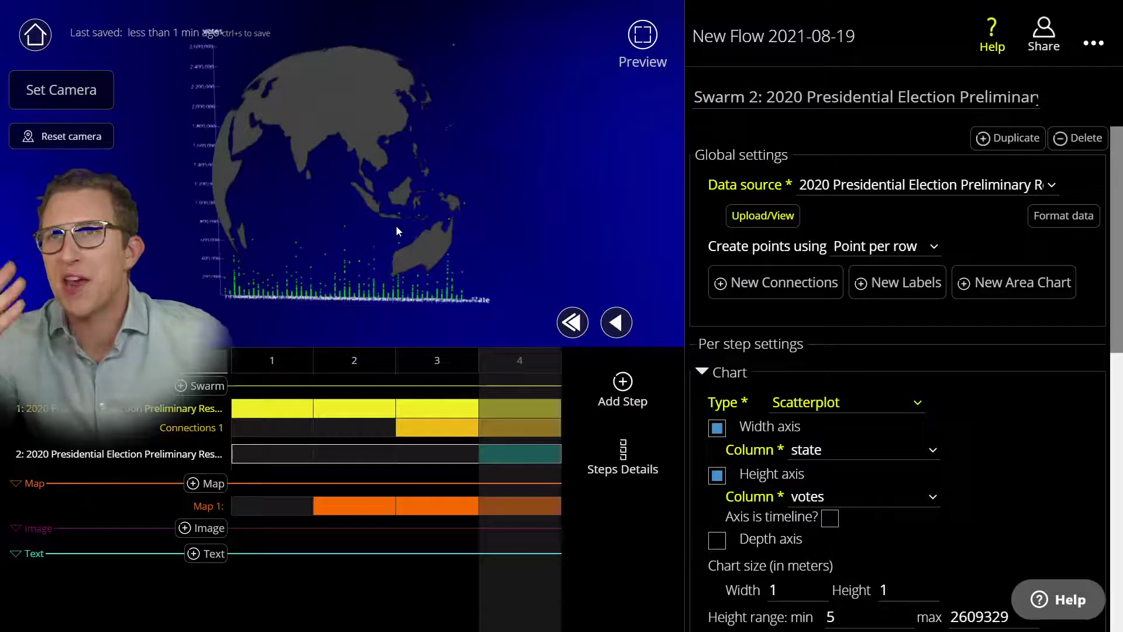
{"action": "scroll", "coordinate": [383, 212], "scroll_direction": "up", "scroll_amount": 3}
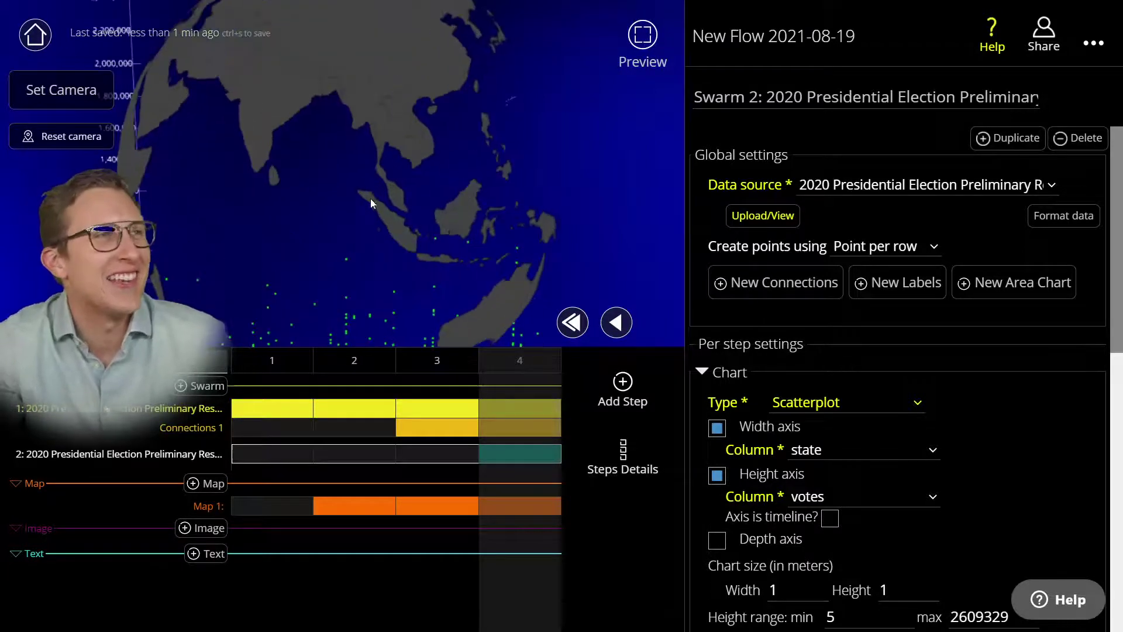
{"action": "scroll", "coordinate": [354, 289], "scroll_direction": "down", "scroll_amount": 5}
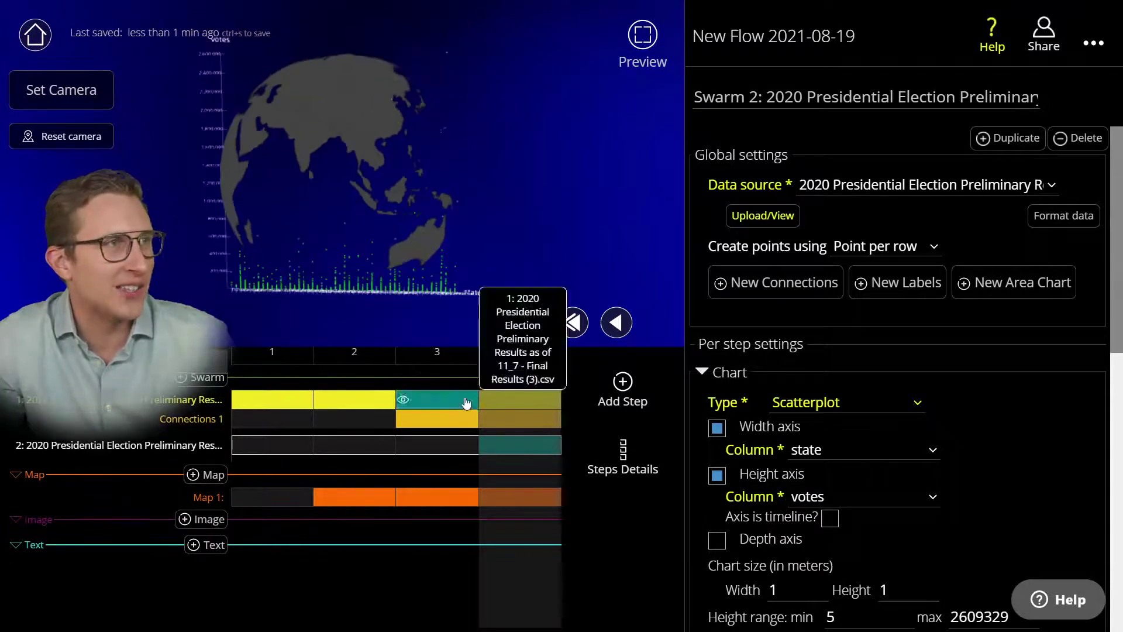
{"action": "left_click", "coordinate": [97, 141]}
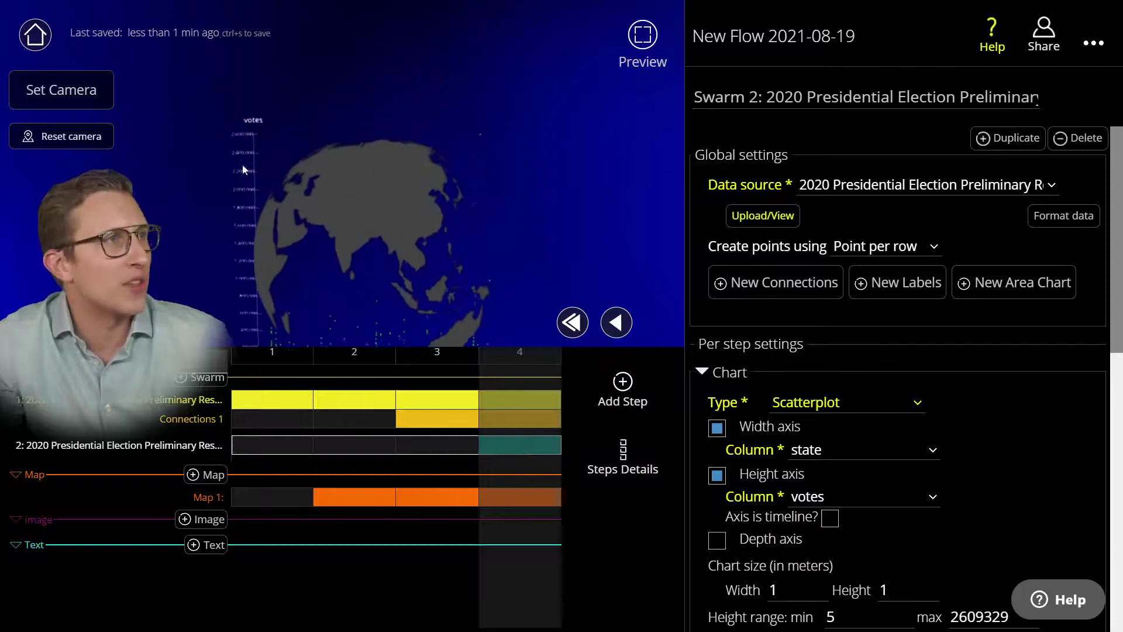
Raise the second swarm's scatterplot above the globe by setting its up/down position to 1
{"action": "scroll", "coordinate": [1000, 388], "scroll_direction": "down", "scroll_amount": 5}
{"action": "scroll", "coordinate": [924, 377], "scroll_direction": "down", "scroll_amount": 5}
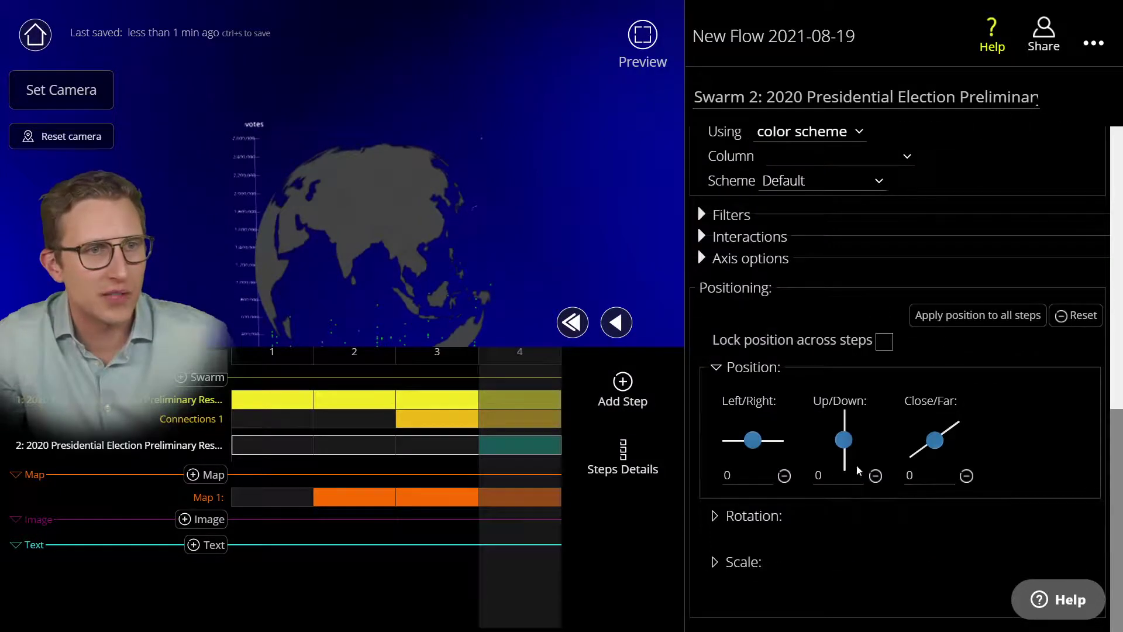
{"action": "type", "text": ".5"}
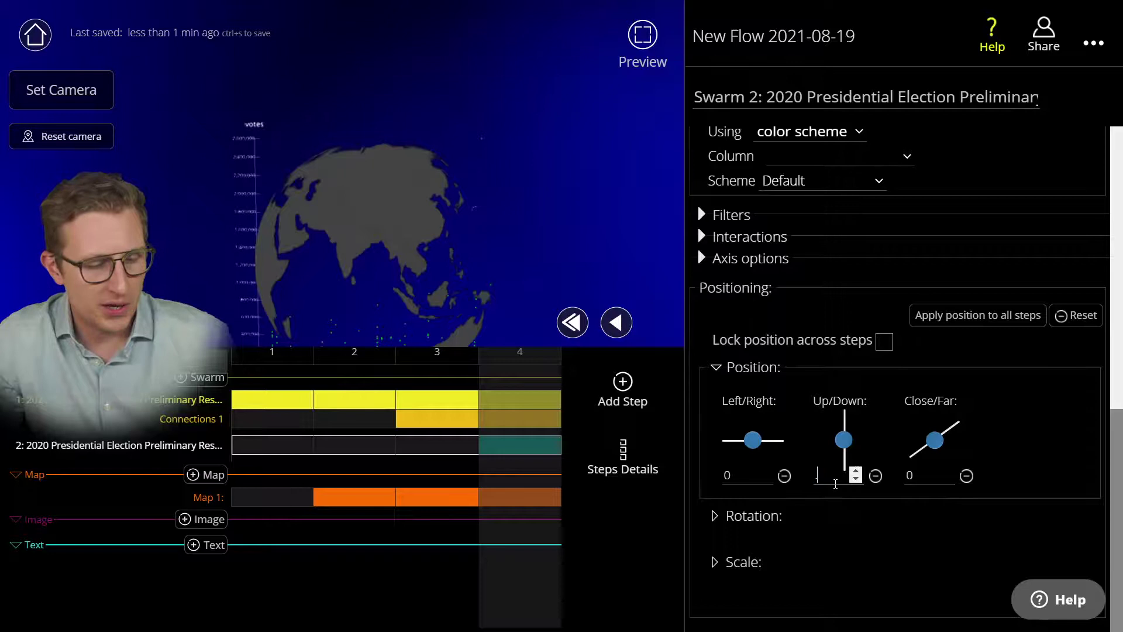
{"action": "key", "text": "BackSpace"}
{"action": "type", "text": "1"}
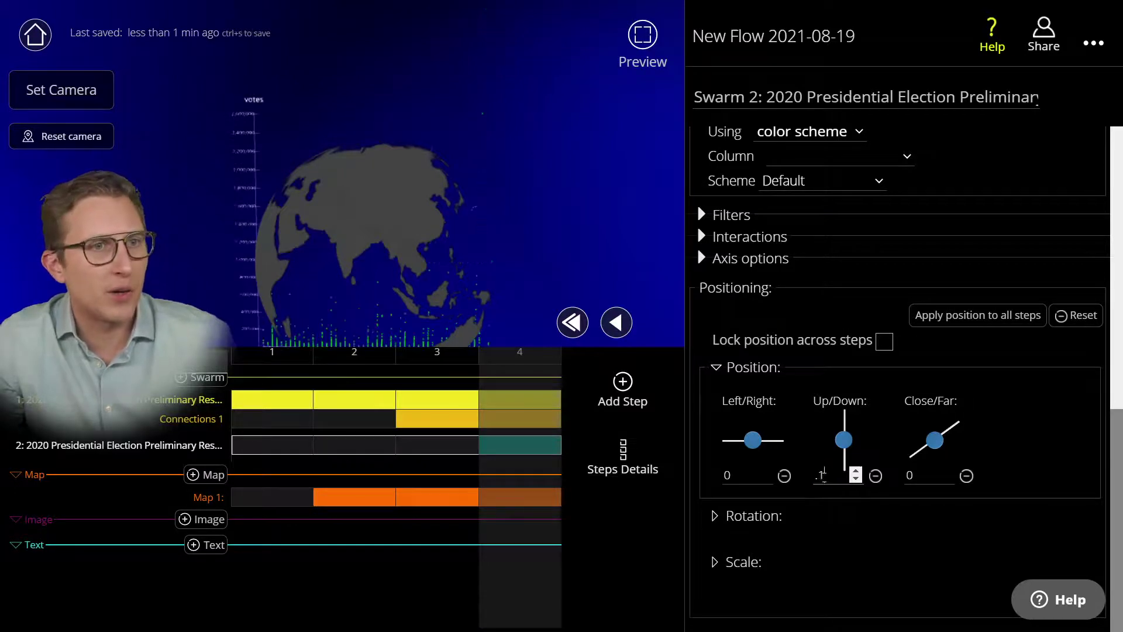
{"action": "left_click_drag", "start_coordinate": [821, 475], "coordinate": [815, 476]}
{"action": "type", "text": "1"}
Rotate the second swarm's scatterplot 180 degrees about its height axis so it faces the same way as the US map
{"action": "left_click_drag", "start_coordinate": [409, 208], "coordinate": [354, 222]}
{"action": "left_click_drag", "start_coordinate": [459, 277], "coordinate": [244, 285]}
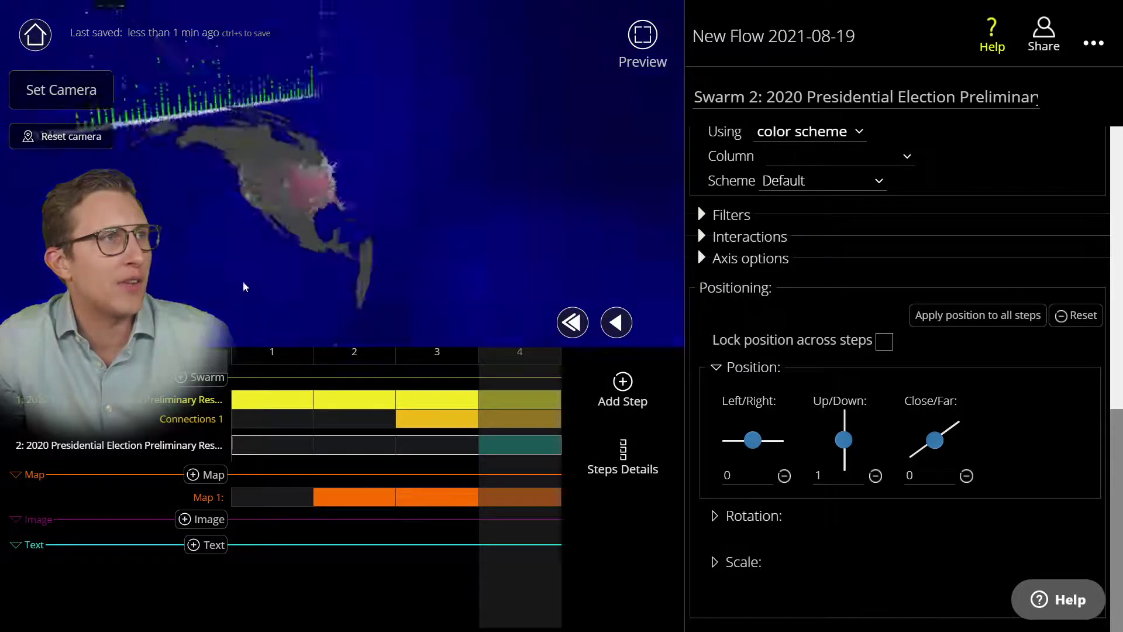
{"action": "left_click_drag", "start_coordinate": [435, 320], "coordinate": [554, 260]}
{"action": "scroll", "coordinate": [484, 256], "scroll_direction": "up", "scroll_amount": 4}
{"action": "left_click", "coordinate": [715, 515]}
{"action": "scroll", "coordinate": [715, 515], "scroll_direction": "down", "scroll_amount": 1}
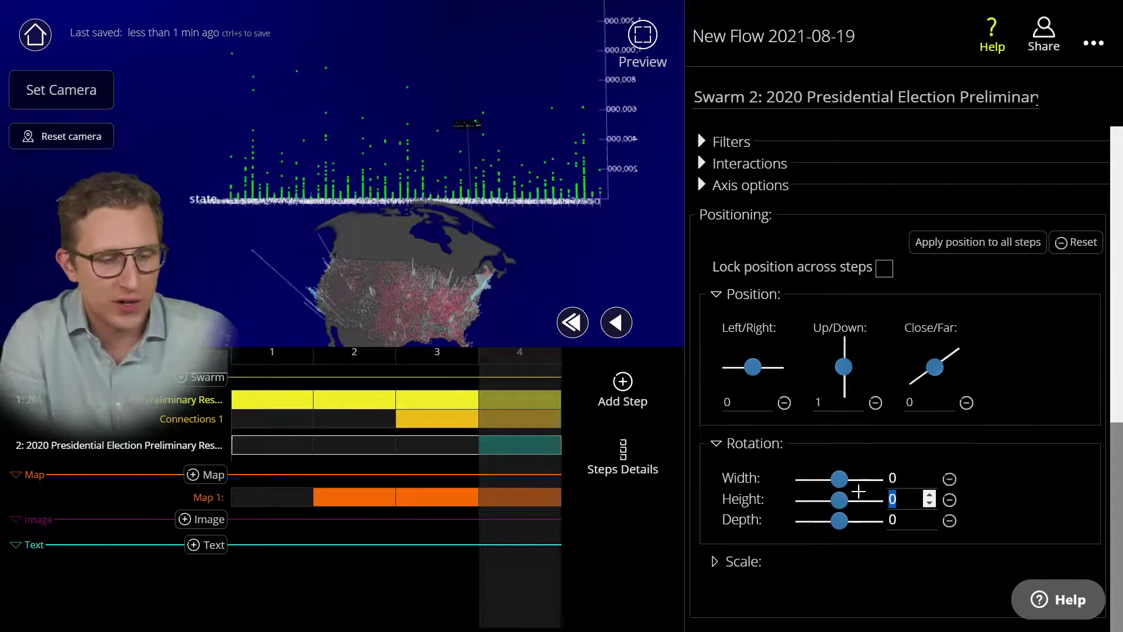
{"action": "type", "text": "180"}
{"action": "left_click_drag", "start_coordinate": [511, 241], "coordinate": [581, 261]}
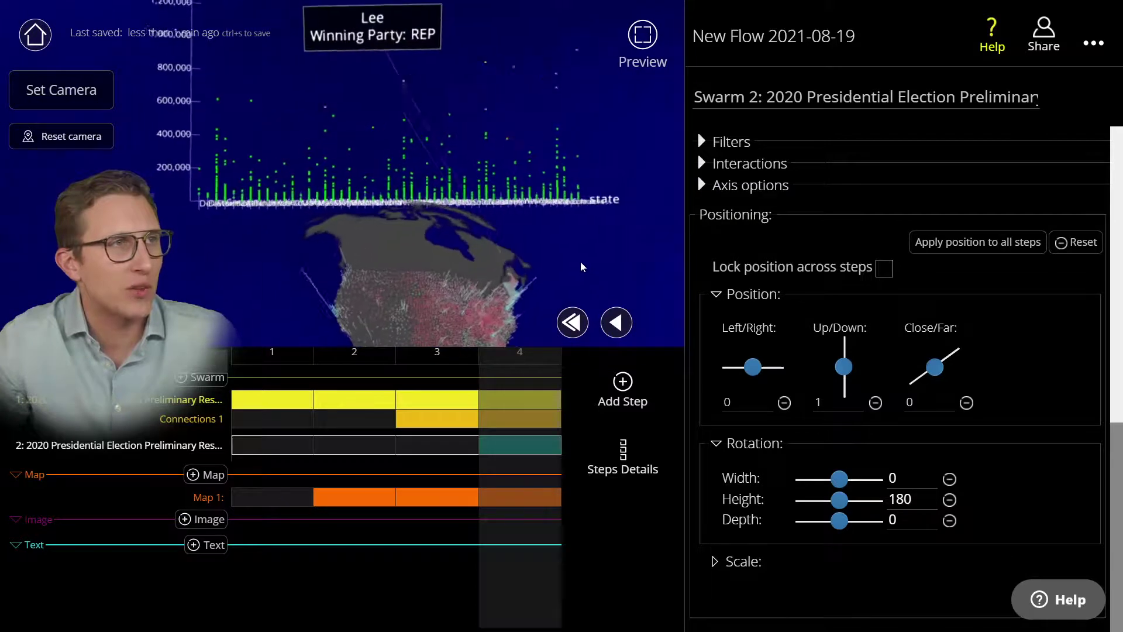
Color the second swarm's points by the party column using the custom color scheme
{"action": "scroll", "coordinate": [975, 384], "scroll_direction": "up", "scroll_amount": 10}
{"action": "scroll", "coordinate": [971, 412], "scroll_direction": "down", "scroll_amount": 8}
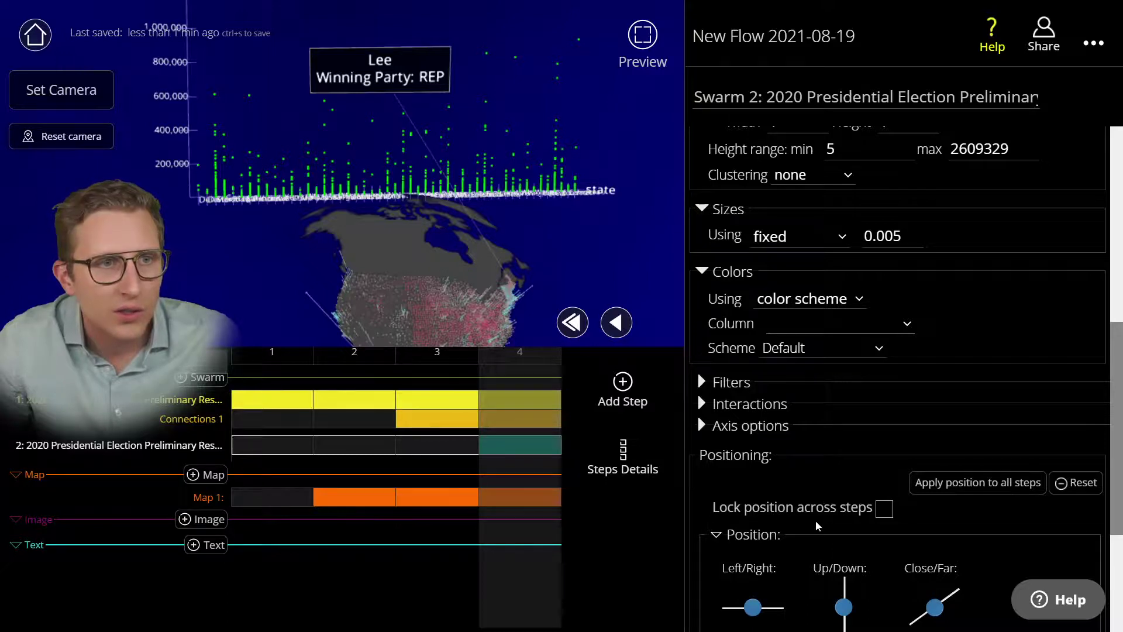
{"action": "left_click", "coordinate": [797, 411]}
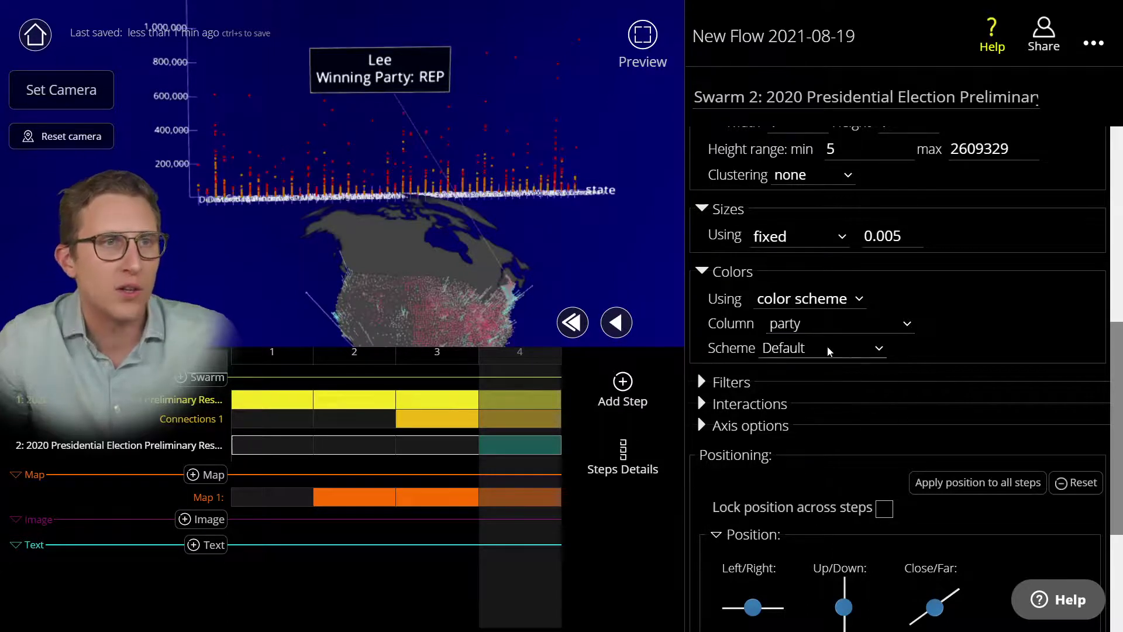
{"action": "left_click", "coordinate": [812, 558]}
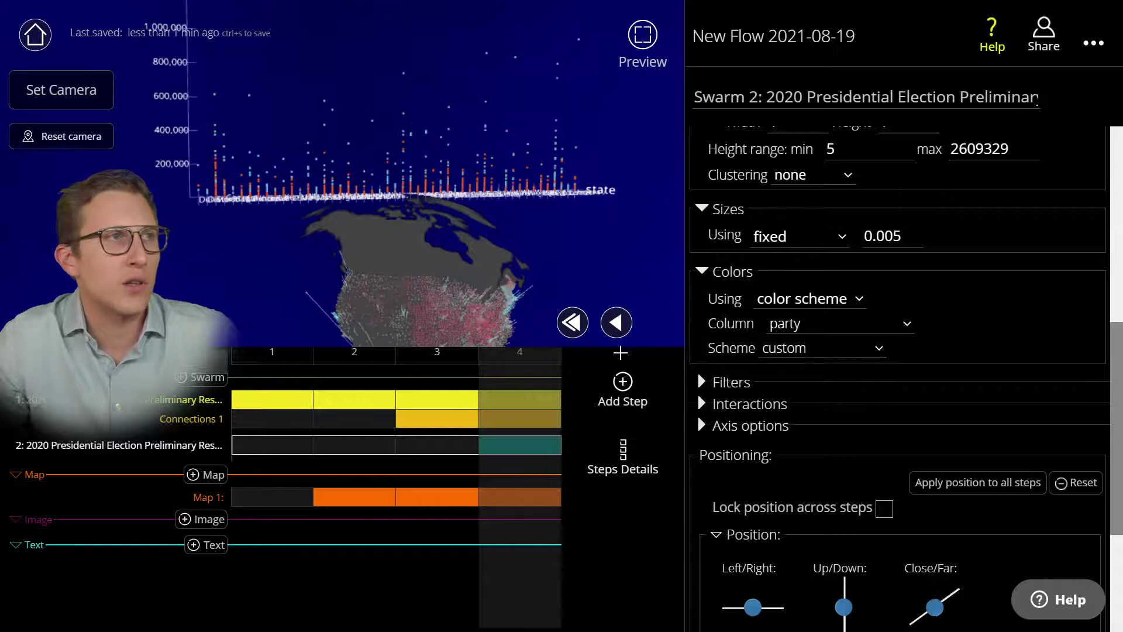
Add a depth axis to the second swarm's scatterplot using the Percentage Democrat column, and inspect the 3D chart from several angles
{"action": "left_click_drag", "start_coordinate": [464, 246], "coordinate": [478, 263]}
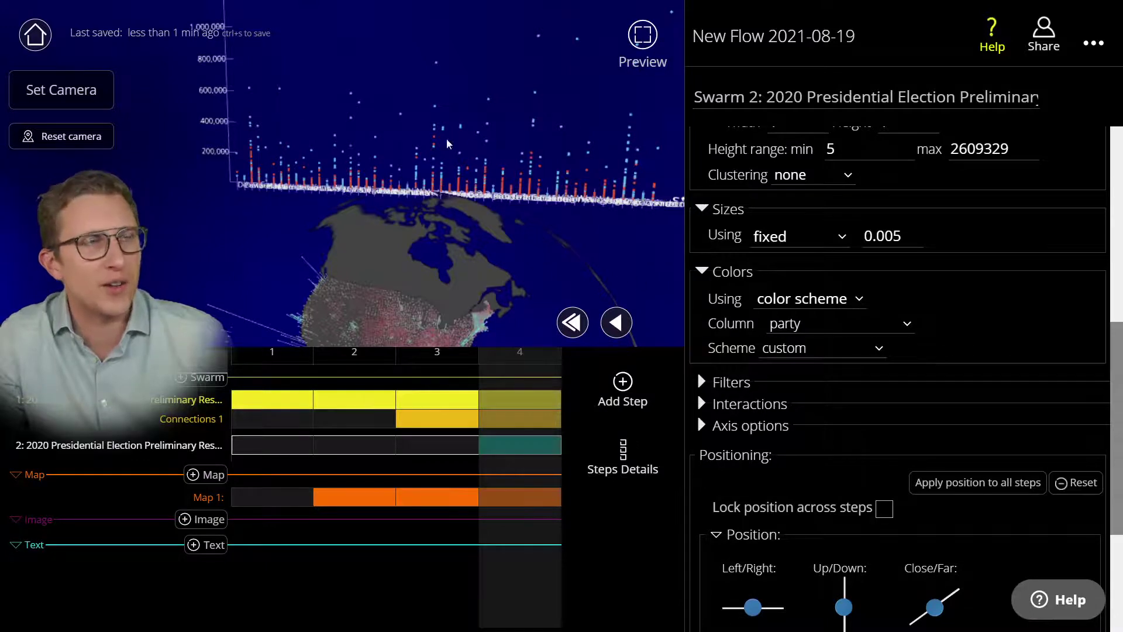
{"action": "scroll", "coordinate": [451, 192], "scroll_direction": "down", "scroll_amount": 2}
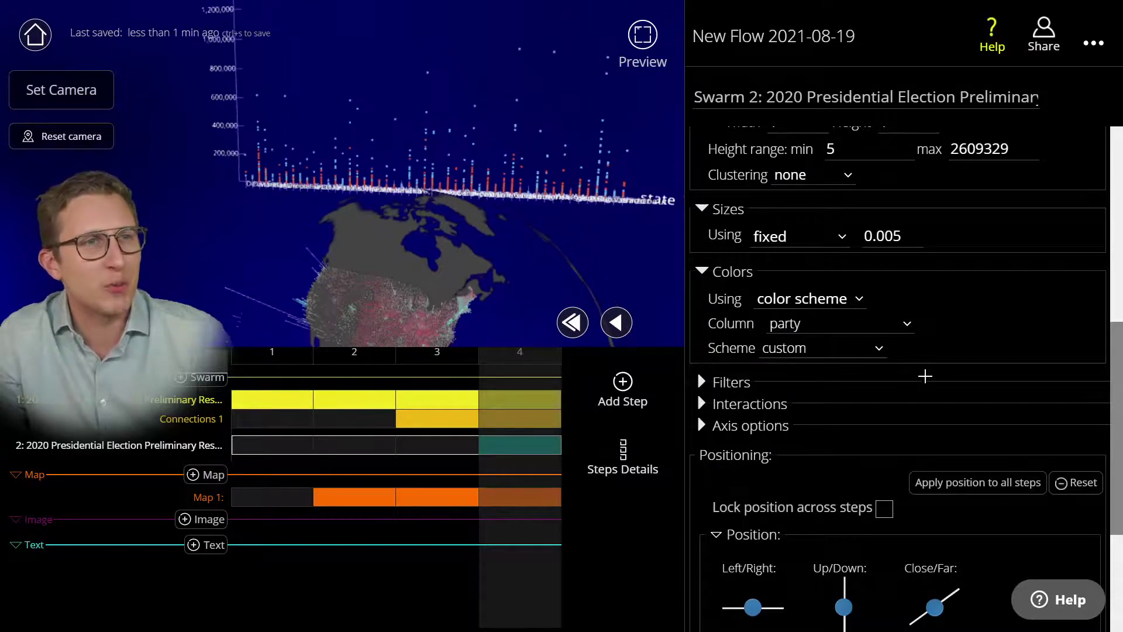
{"action": "scroll", "coordinate": [925, 376], "scroll_direction": "down", "scroll_amount": 4}
{"action": "scroll", "coordinate": [842, 351], "scroll_direction": "up", "scroll_amount": 7}
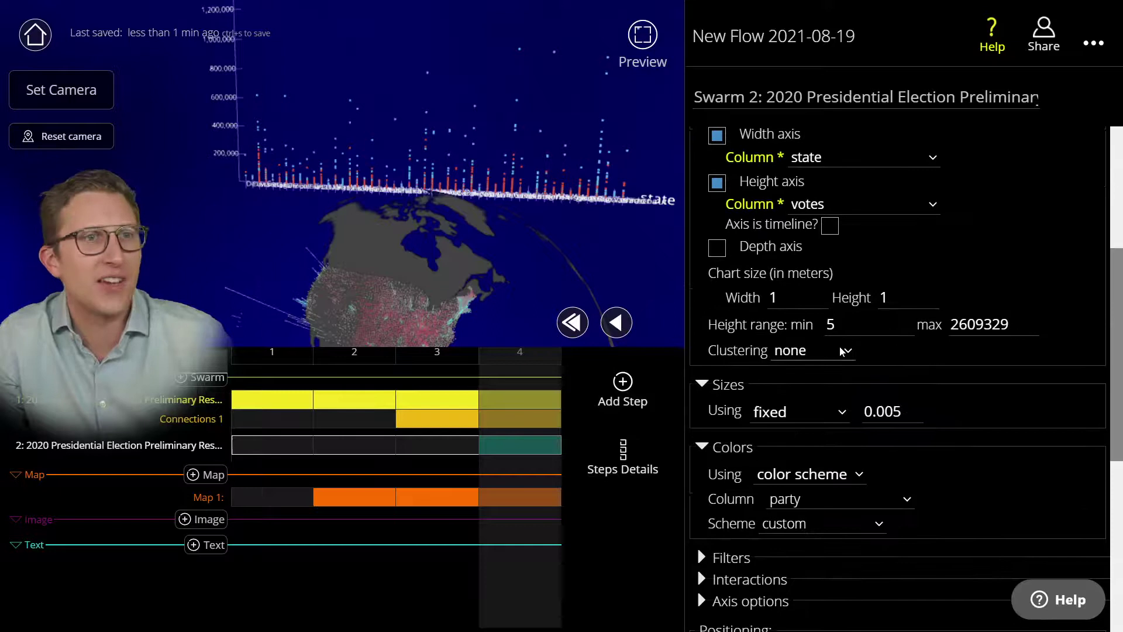
{"action": "scroll", "coordinate": [697, 446], "scroll_direction": "down", "scroll_amount": 2}
{"action": "scroll", "coordinate": [697, 486], "scroll_direction": "up", "scroll_amount": 3}
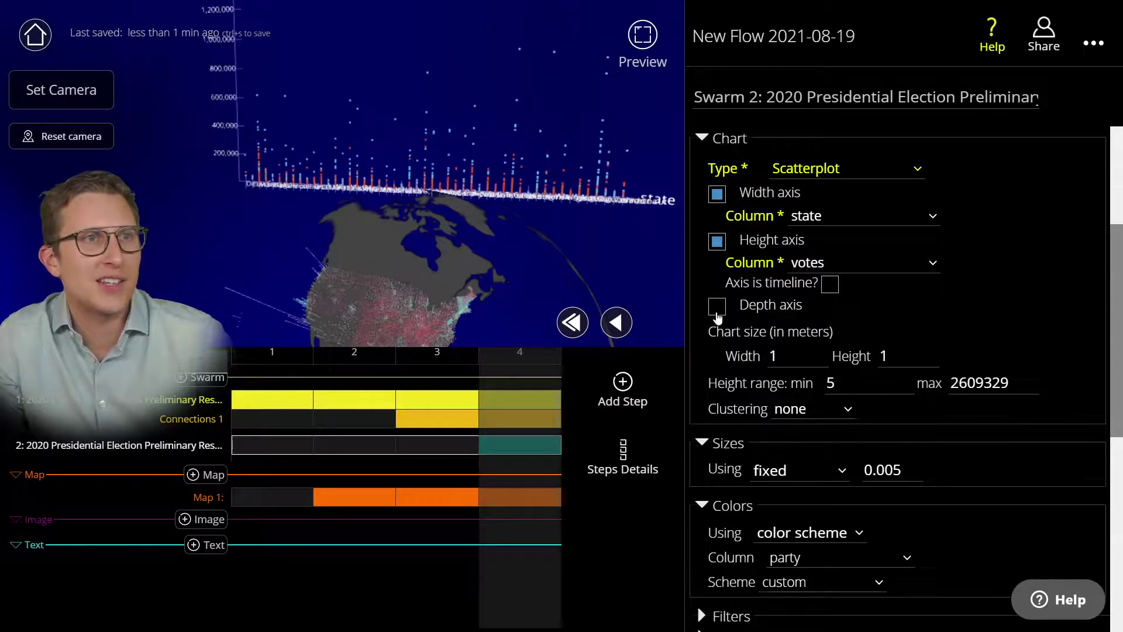
{"action": "left_click", "coordinate": [717, 306]}
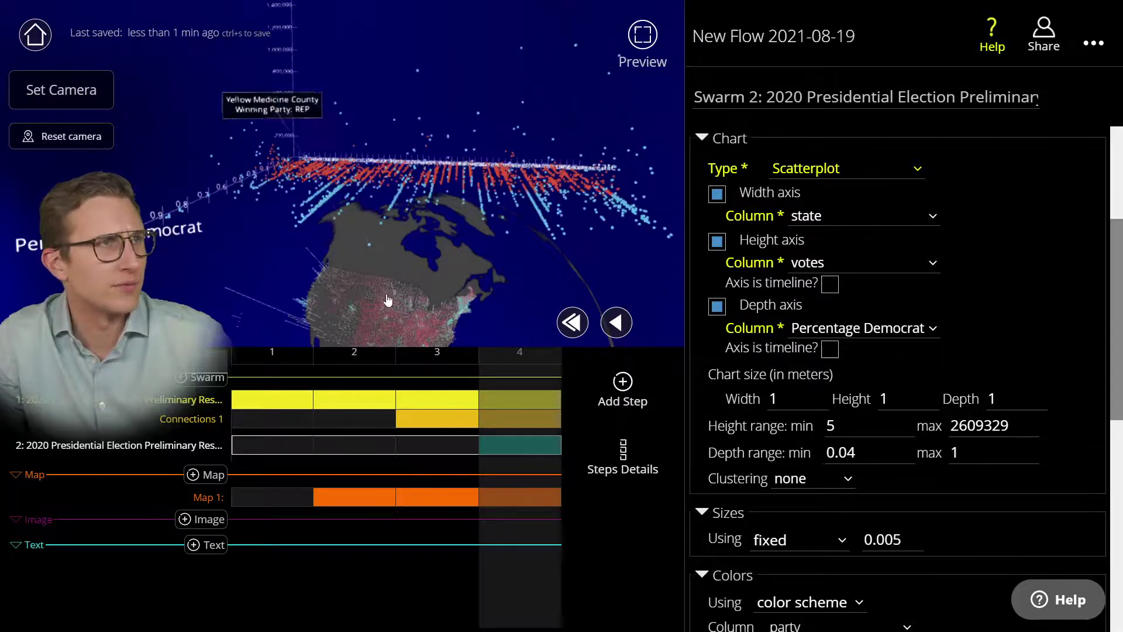
{"action": "left_click_drag", "start_coordinate": [303, 265], "coordinate": [535, 237]}
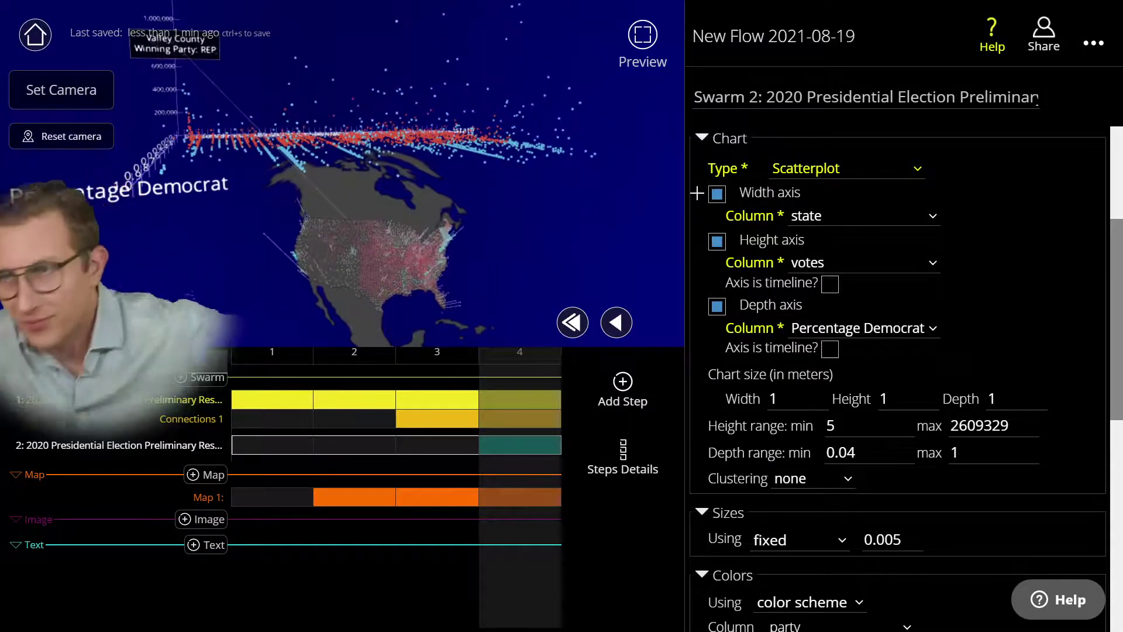
{"action": "left_click_drag", "start_coordinate": [619, 137], "coordinate": [453, 234]}
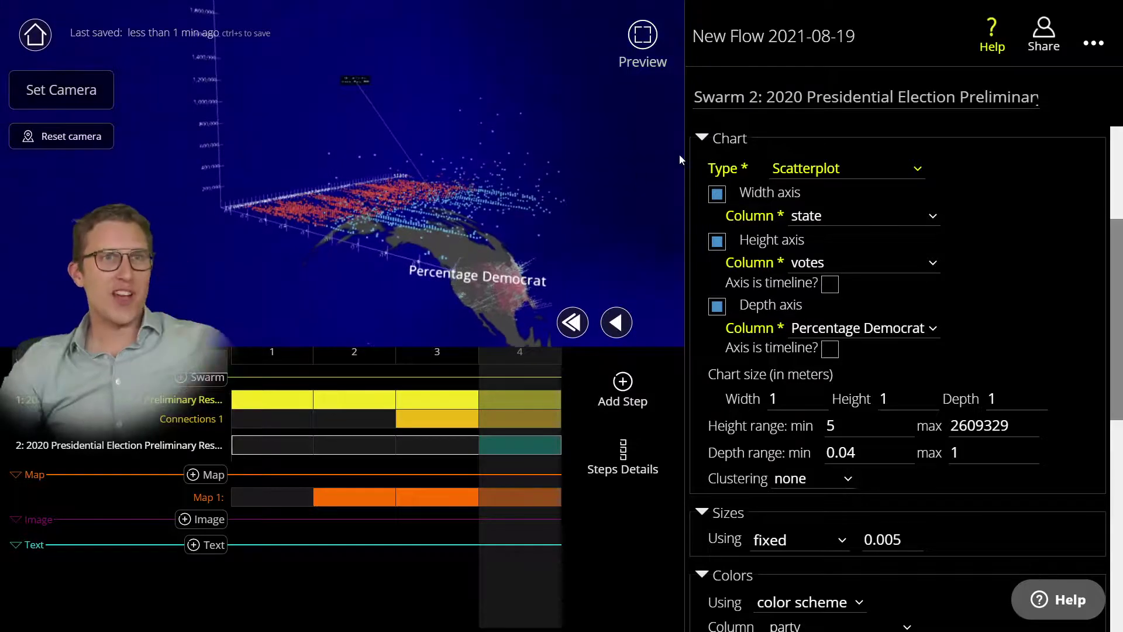